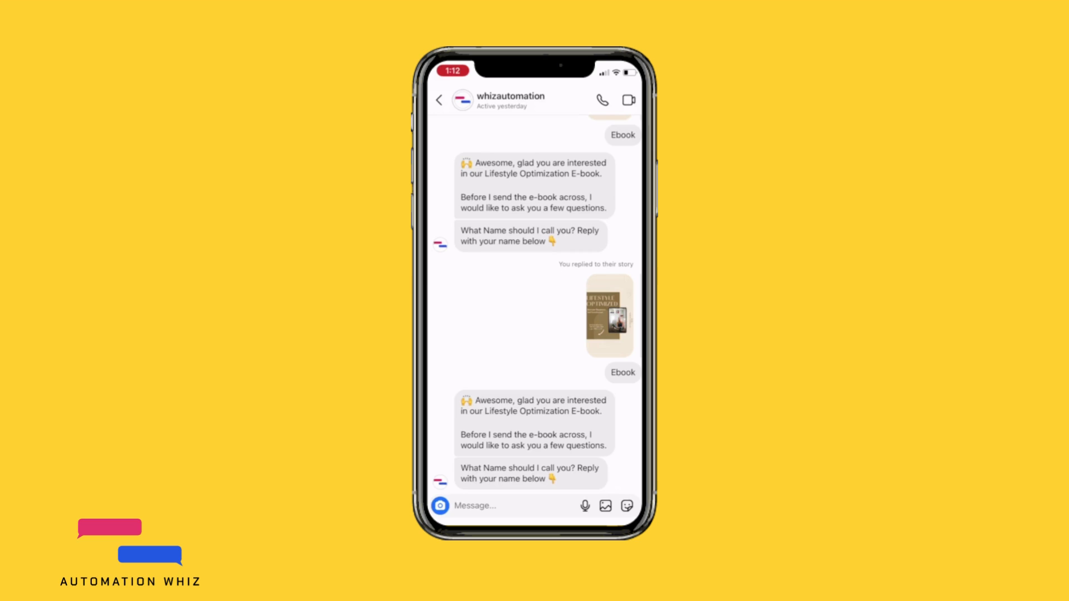
Step: Reply to the chatbot's name question in the Instagram chat with the contact's first name
click(502, 506)
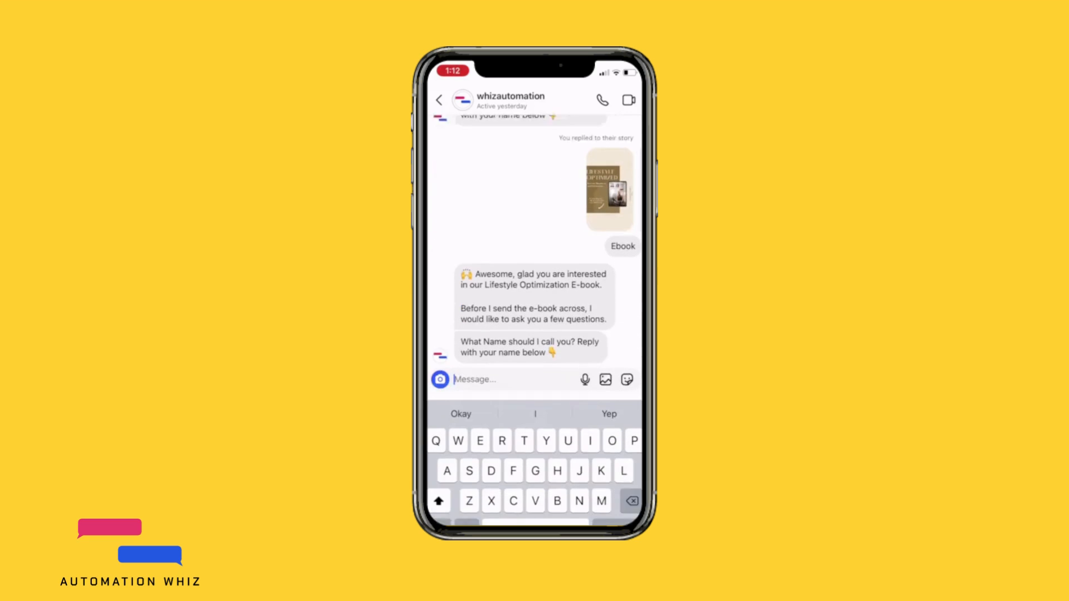
text(Jane)
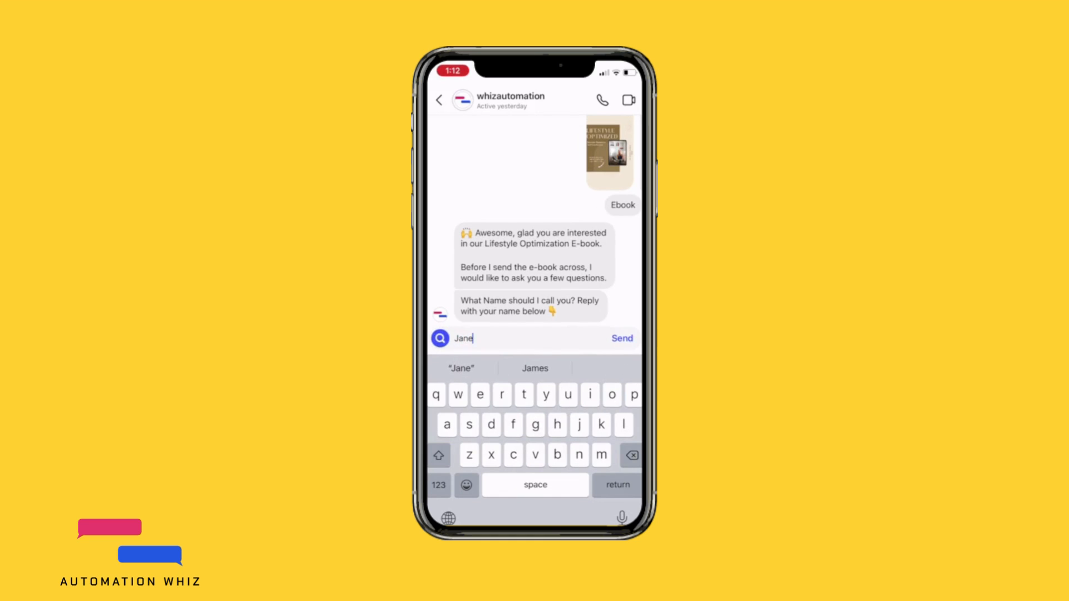
click(622, 338)
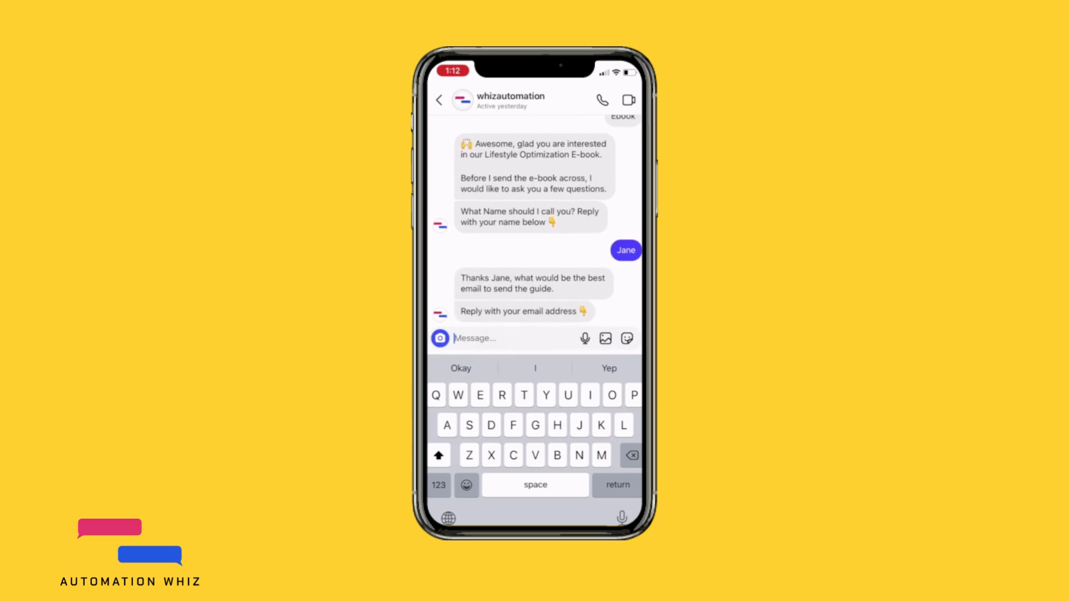
Step: Answer the chatbot's email question by sending the contact's email address
key(shift)
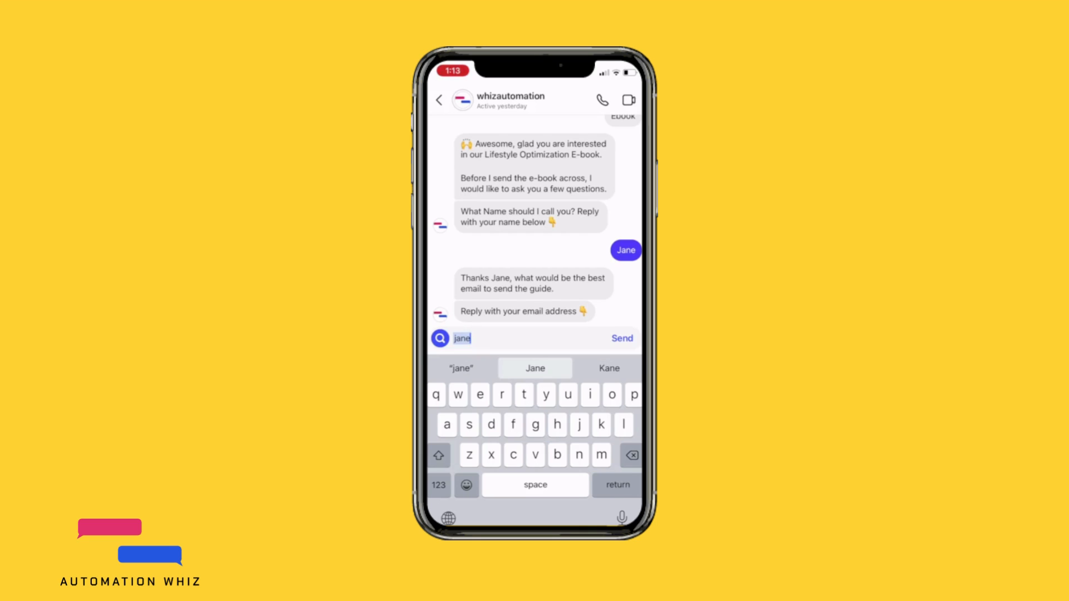
click(439, 485)
text(@)
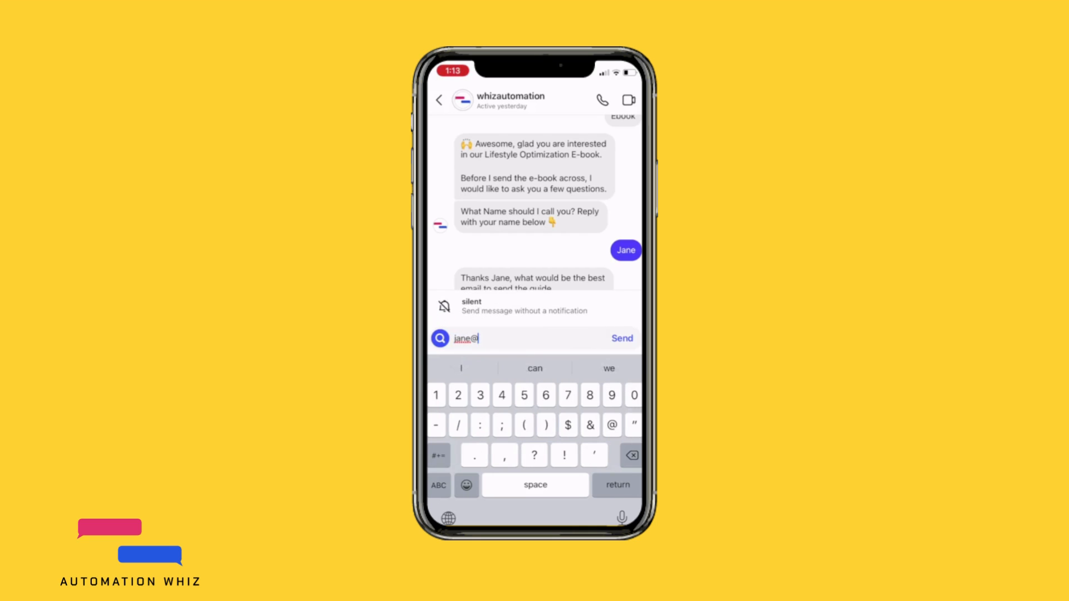
click(439, 485)
text(wmail)
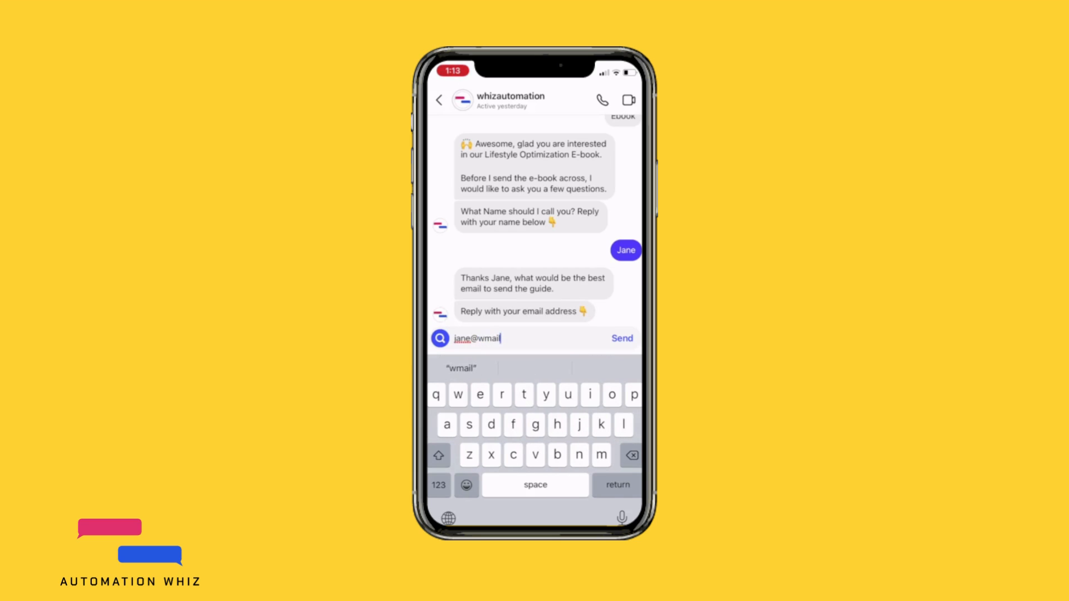
text(.com)
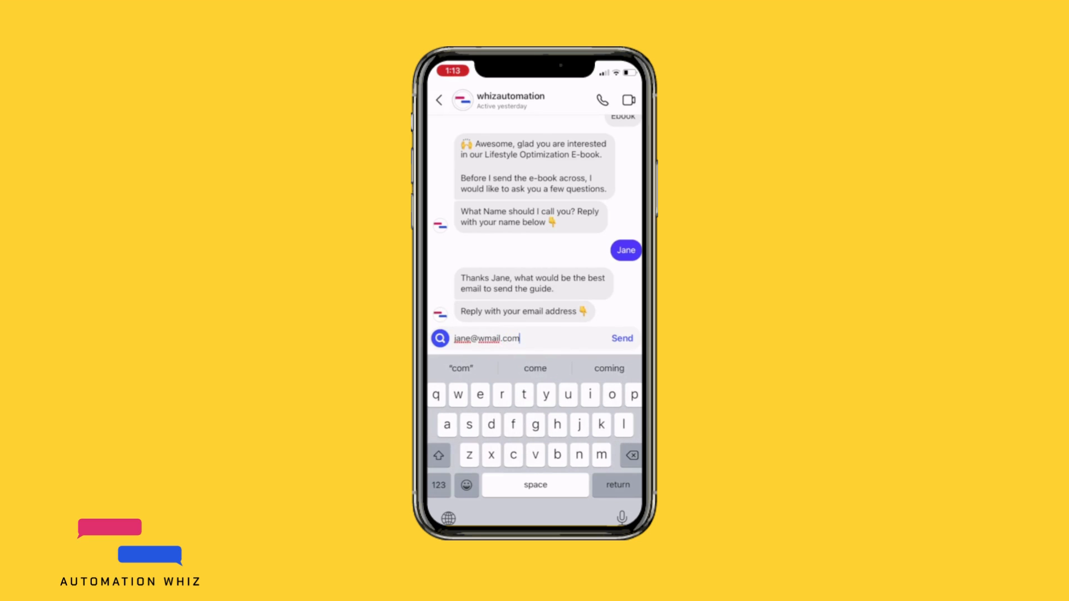
click(622, 338)
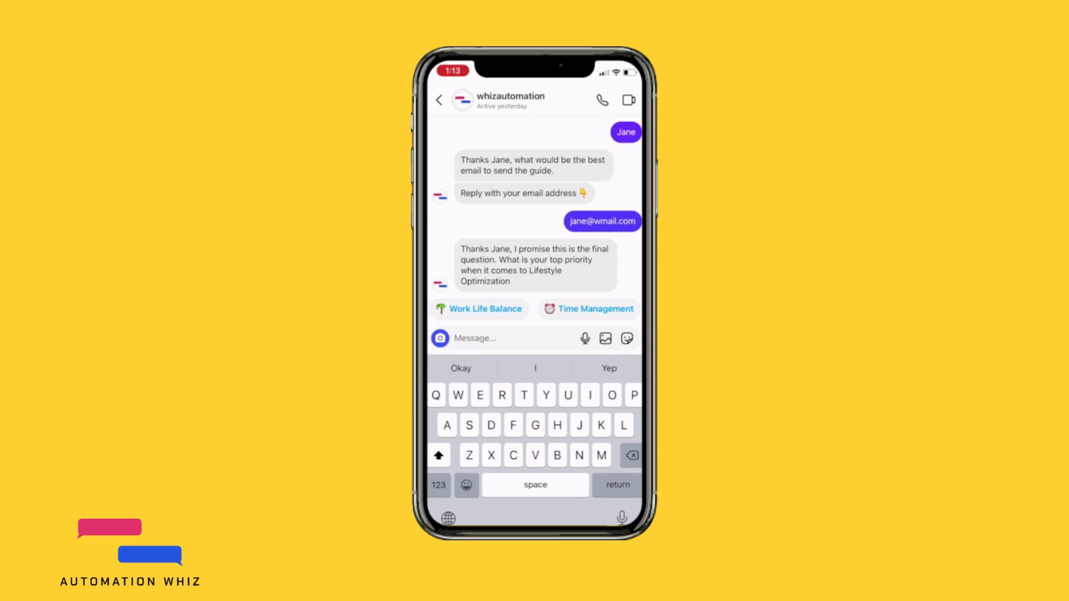
Step: Choose Work Life Balance as the top lifestyle priority and open the offered e-book
click(479, 309)
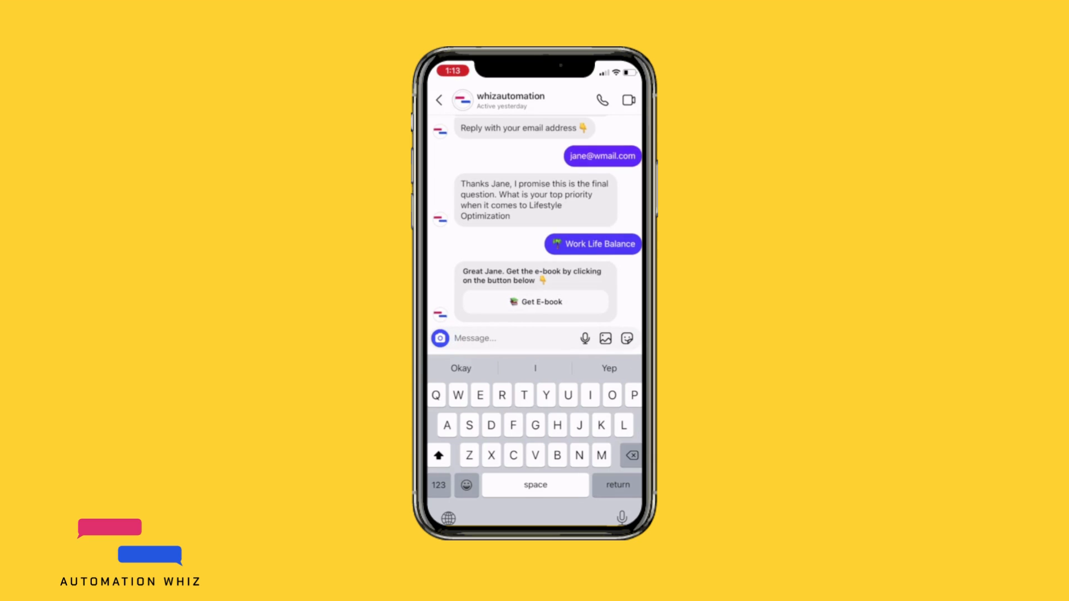
click(536, 302)
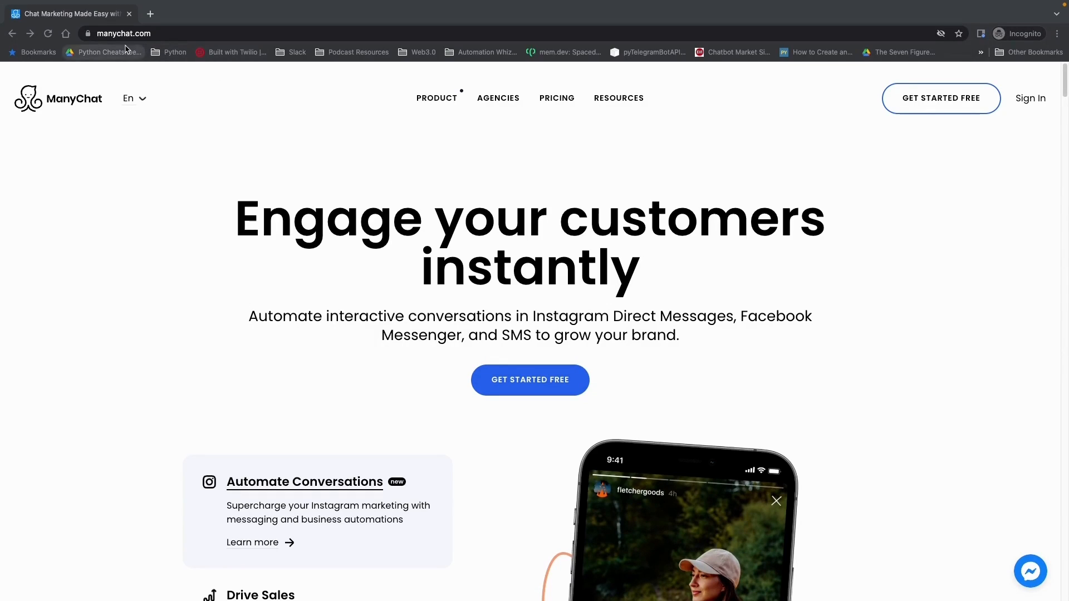
Step: Switch to the ManyChat website in the browser, start a free signup and choose Instagram as the starting channel
click(895, 139)
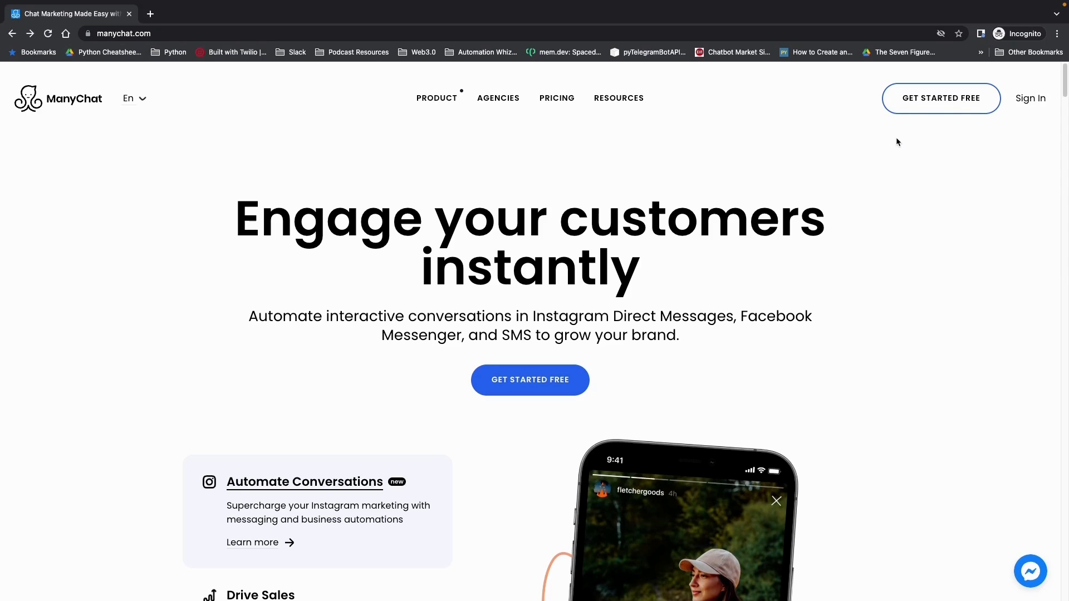
click(938, 106)
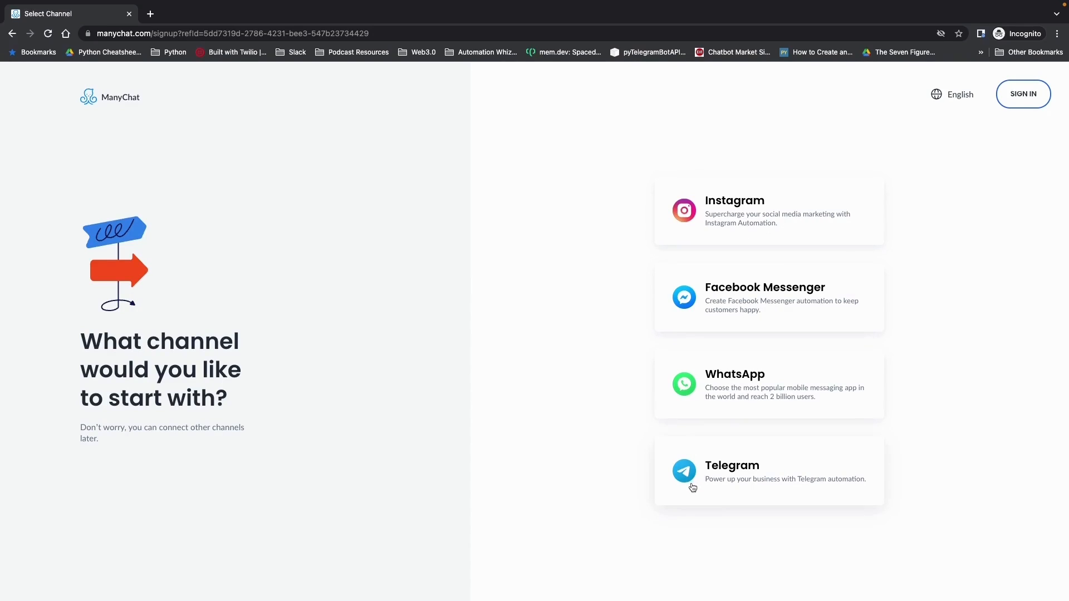
click(746, 218)
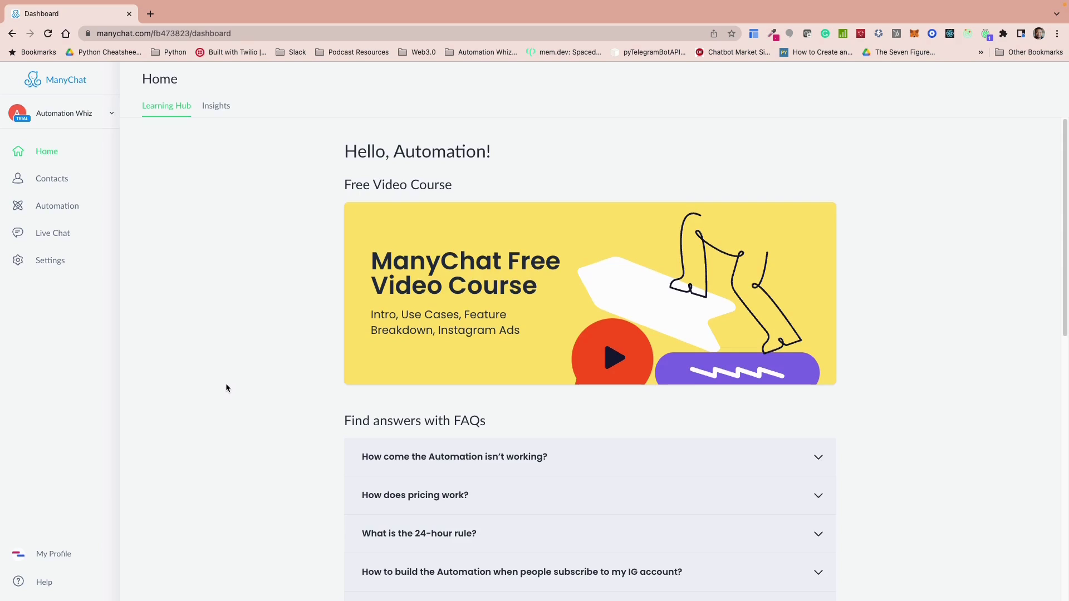
Step: Create a new automation flow from scratch instead of using a template
click(62, 208)
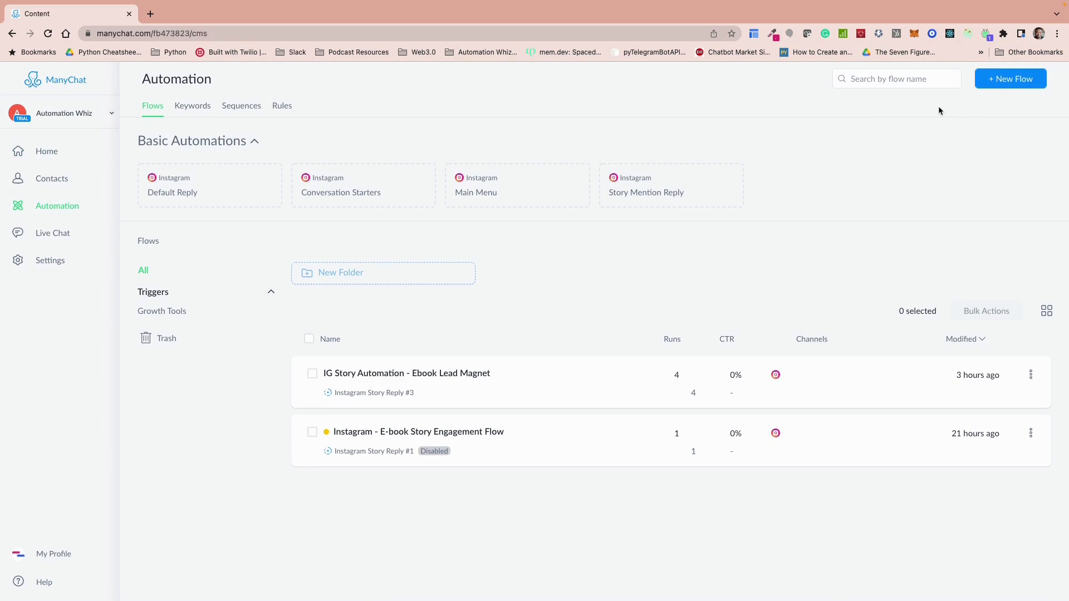
click(1012, 82)
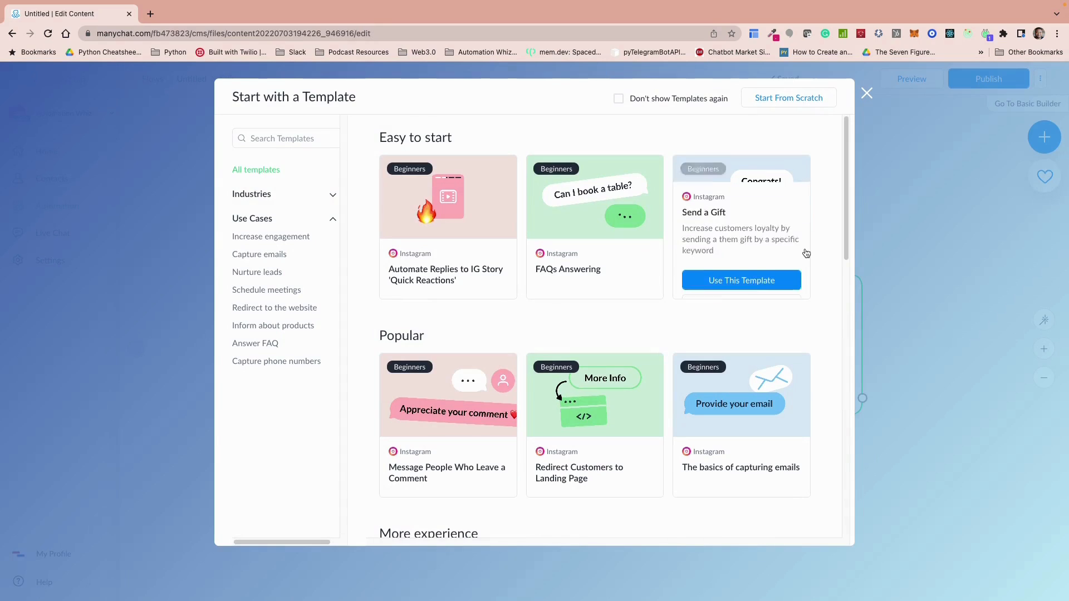
mouse_move(804, 278)
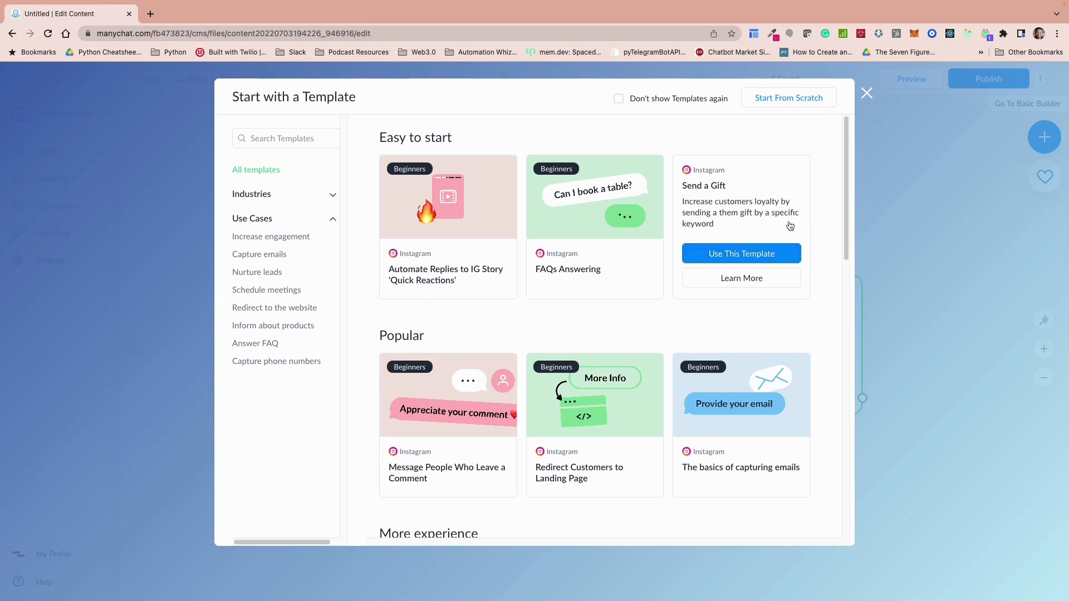
click(791, 99)
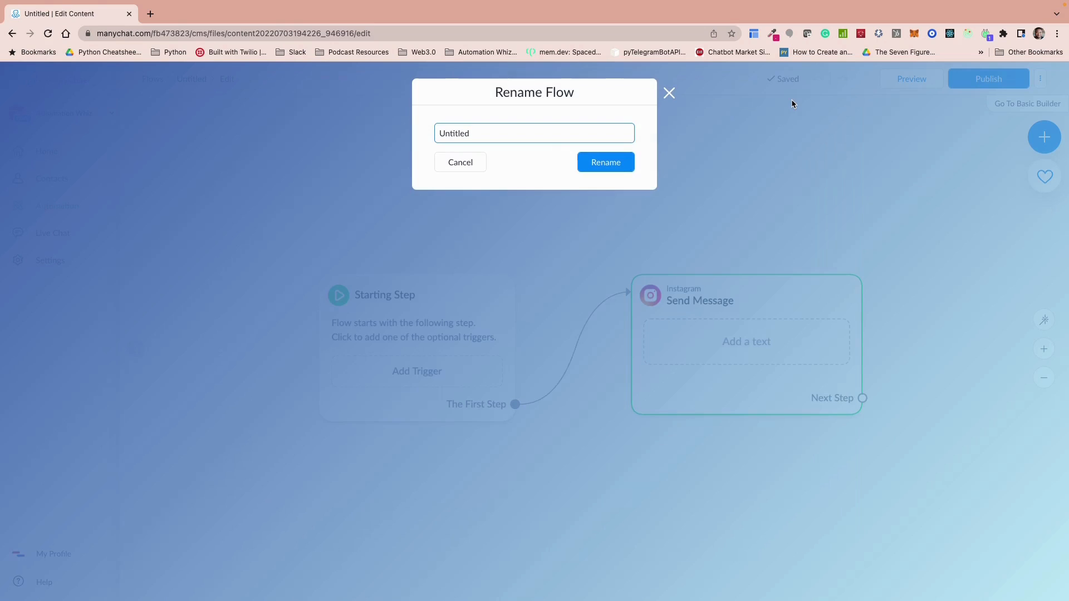
Step: Name the new flow "IG - Ebook Lead Magnet"
key(super+a)
text(IG - BEbook Lead magnety)
key(BackSpace)
key(BackSpace)
key(BackSpace)
key(BackSpace)
key(BackSpace)
key(BackSpace)
key(BackSpace)
text(Magnet)
click(599, 165)
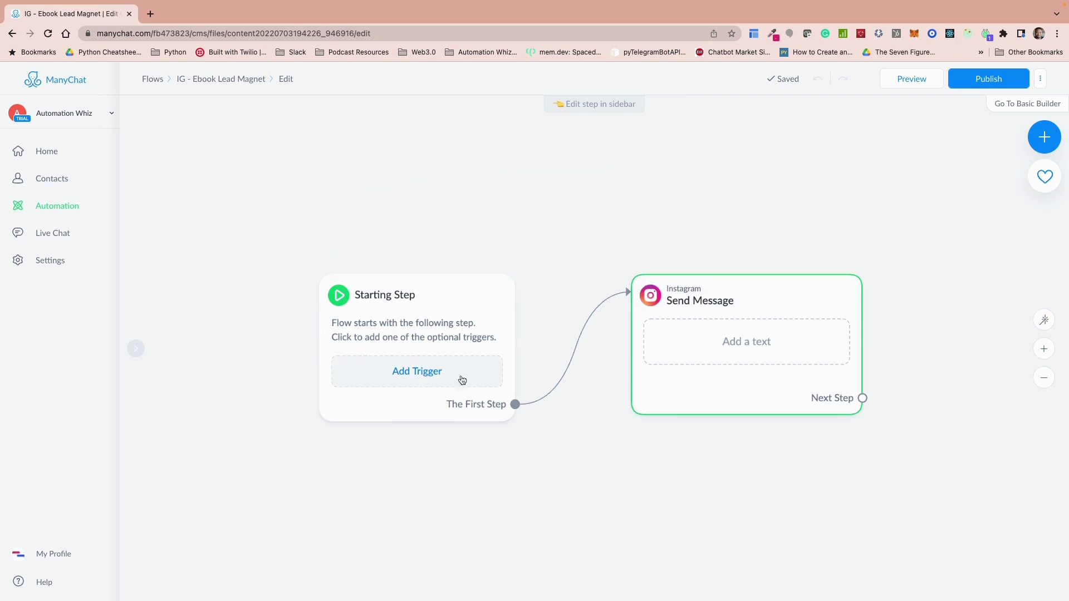
Step: Add an Instagram Story Reply trigger that works with a specific story, and select the Lifestyle Optimized story
click(399, 372)
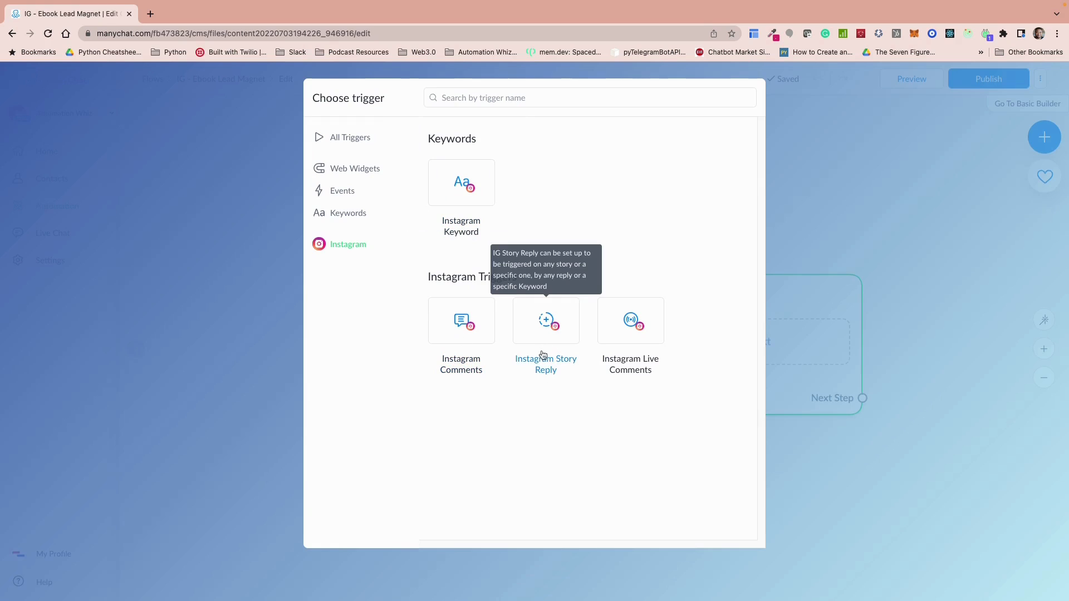
click(545, 320)
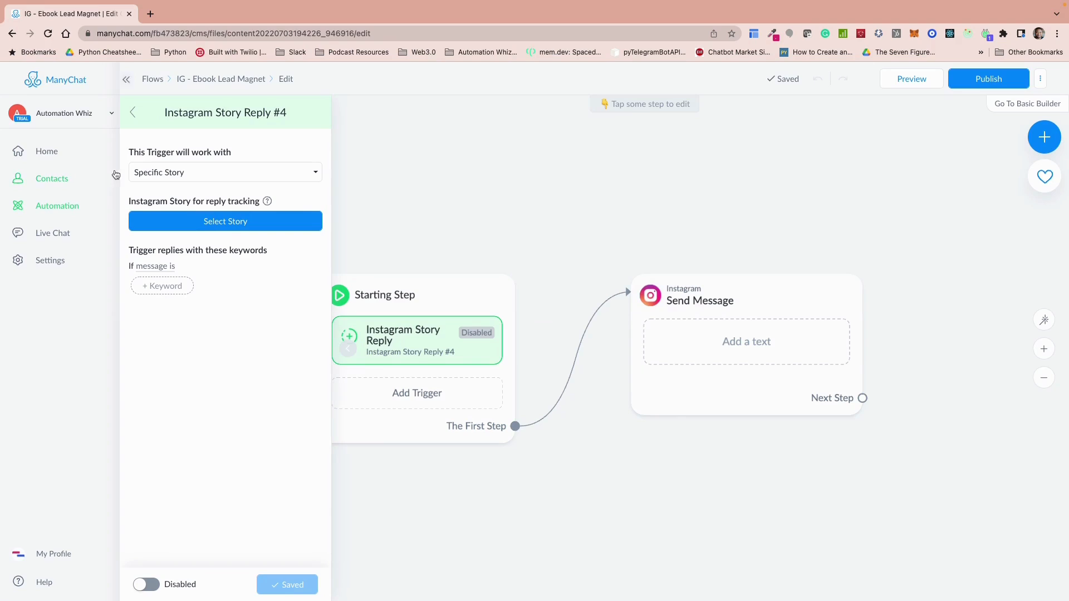
click(296, 176)
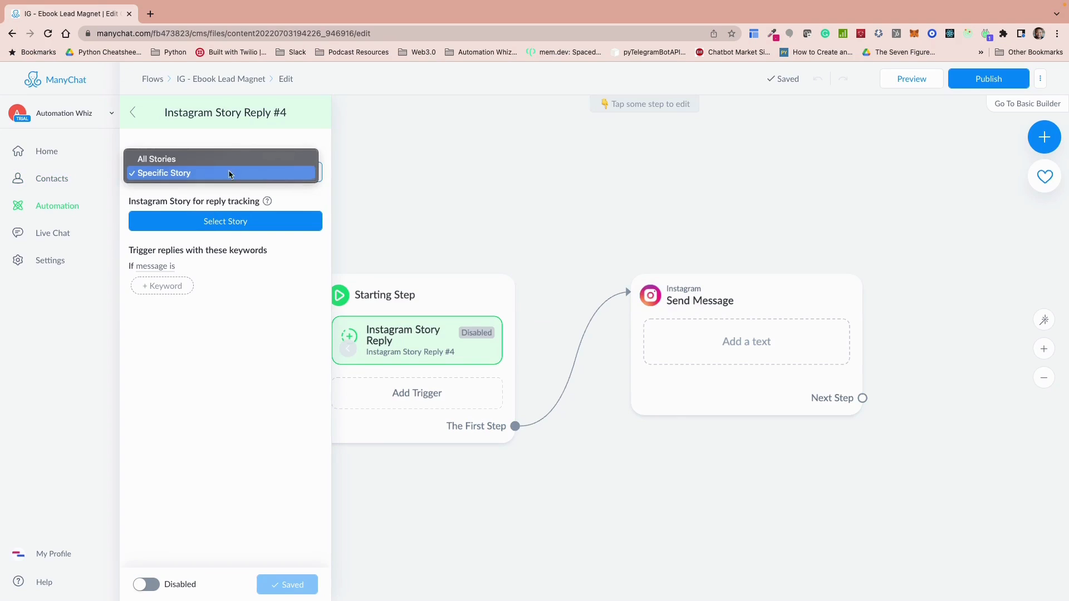
click(187, 174)
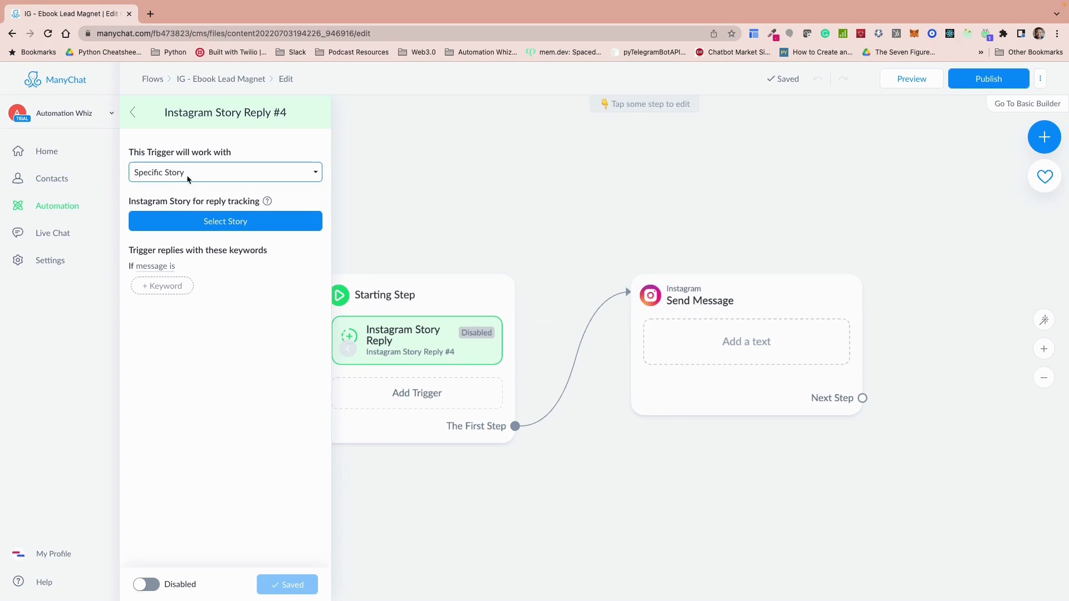
click(222, 226)
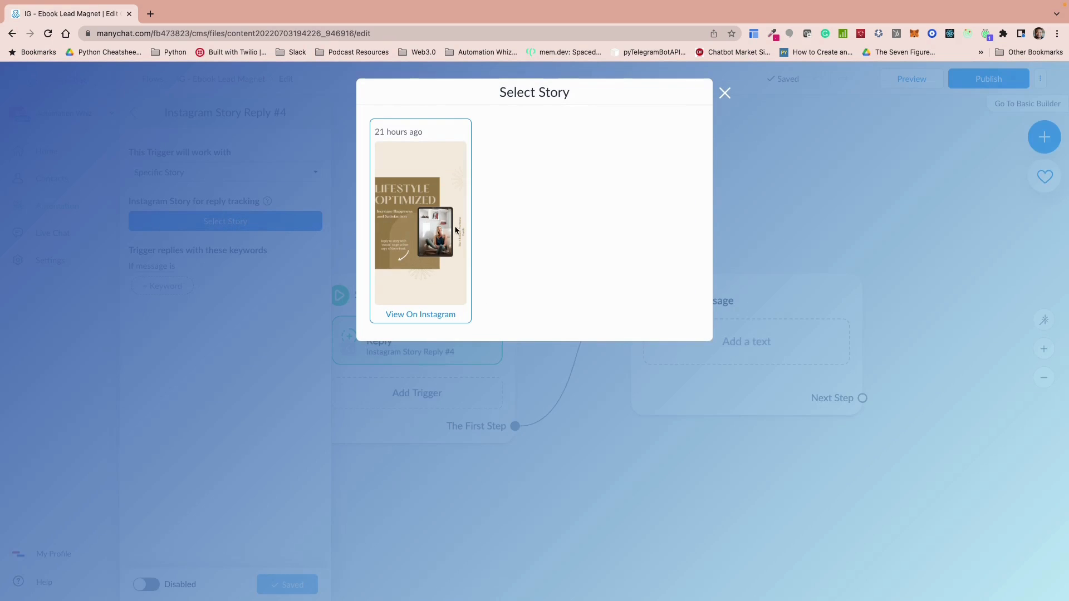
click(419, 245)
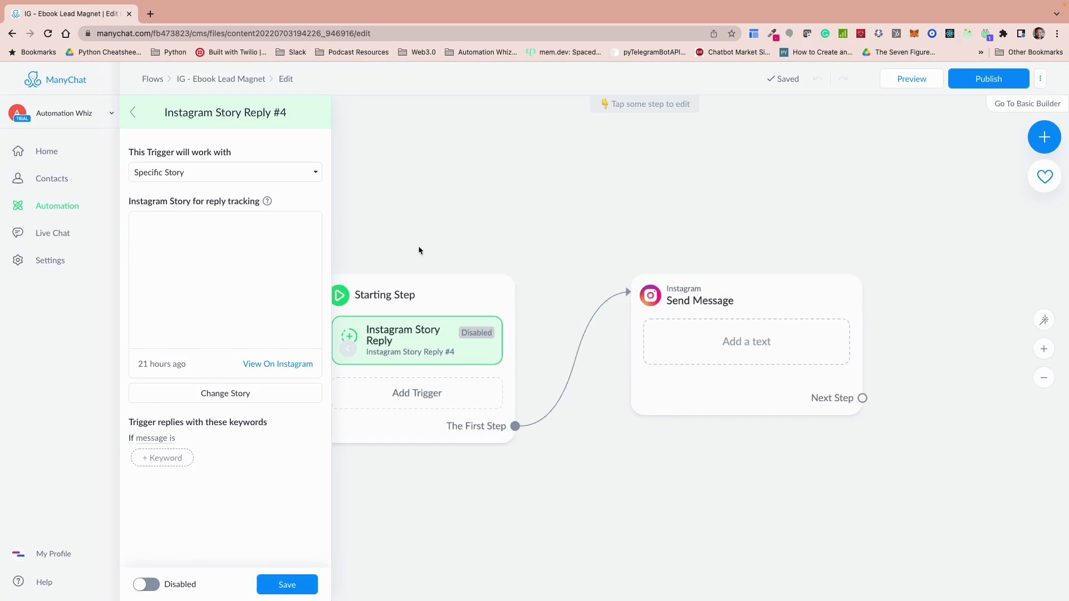
Step: Add the trigger keywords ebook, e-book, Ebook and E-book, save the story reply trigger and close its settings
click(159, 458)
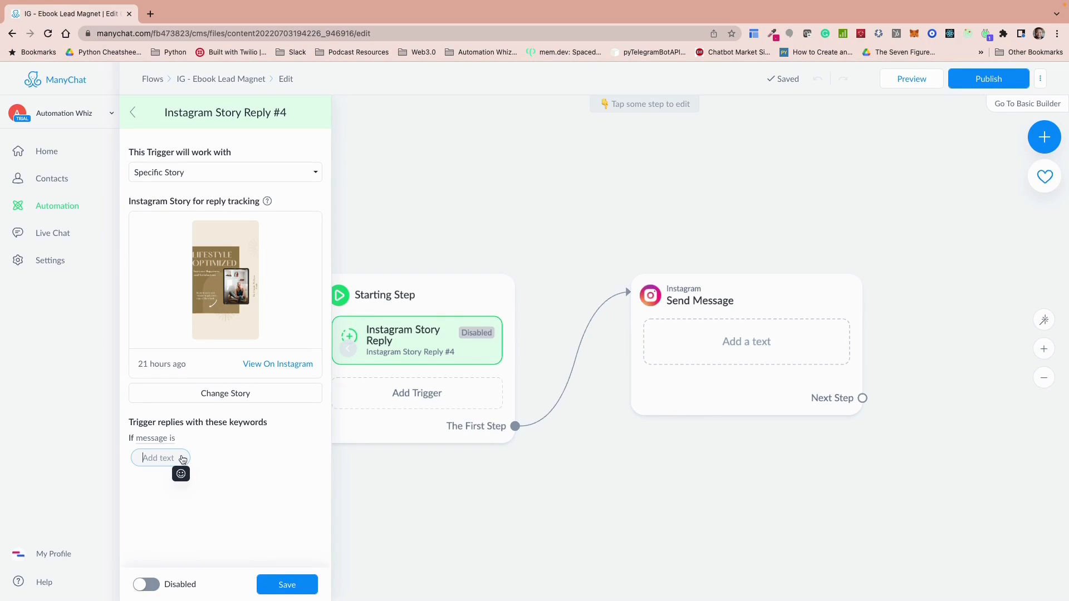
text(ebook)
key(Return)
click(173, 482)
text(e-boo)
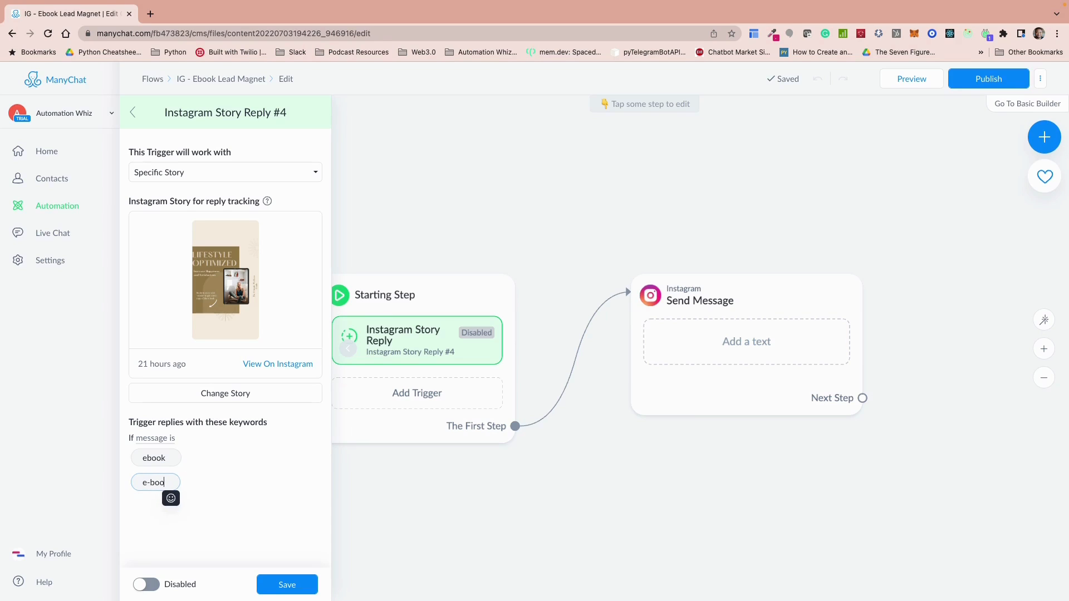
text(k)
key(Return)
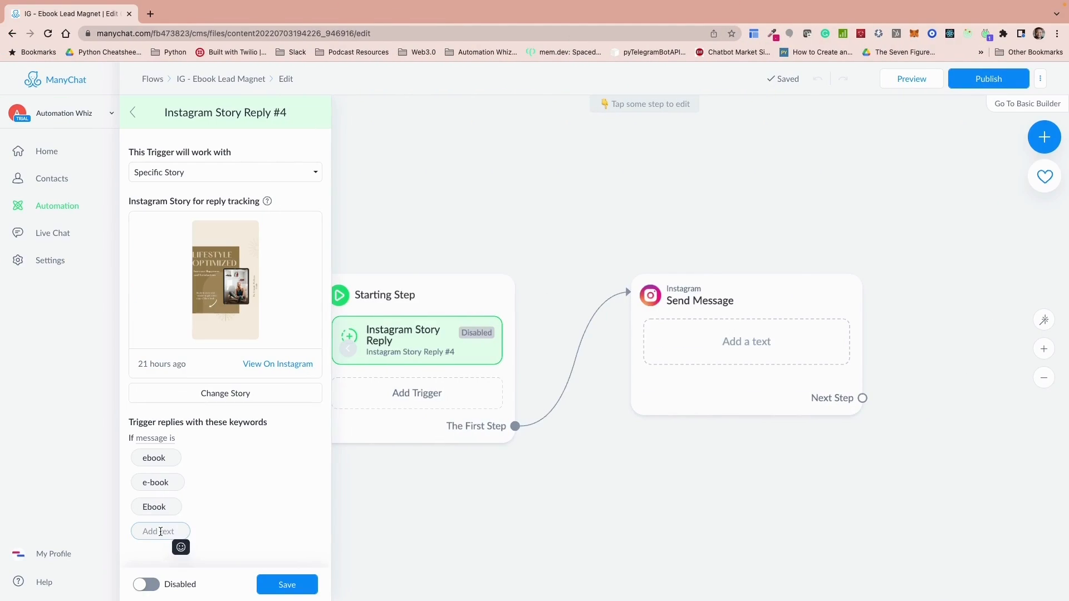
text(E-book)
click(239, 497)
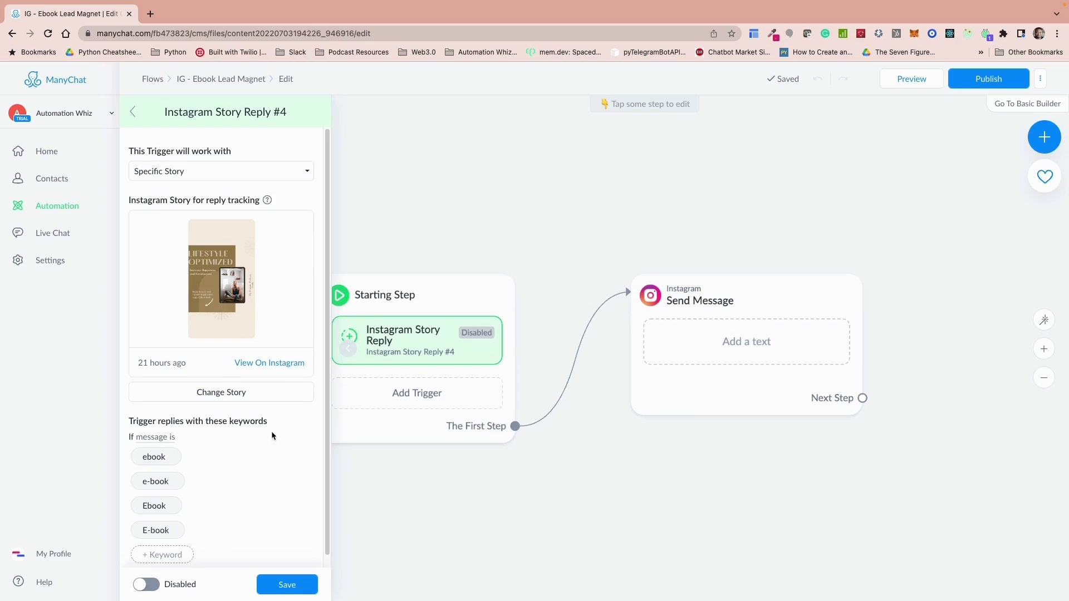
click(298, 582)
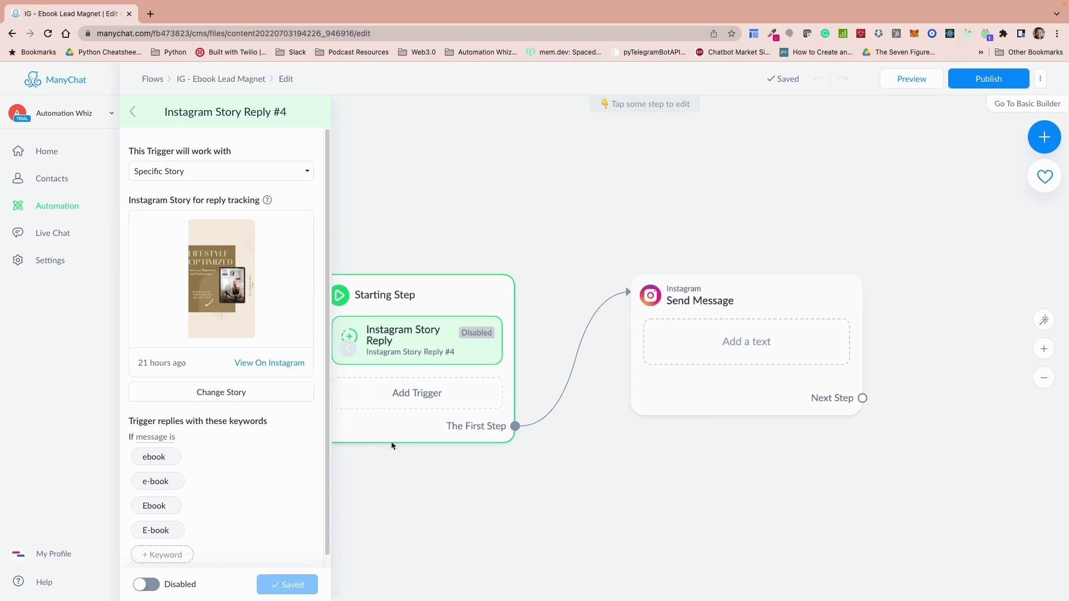
click(550, 502)
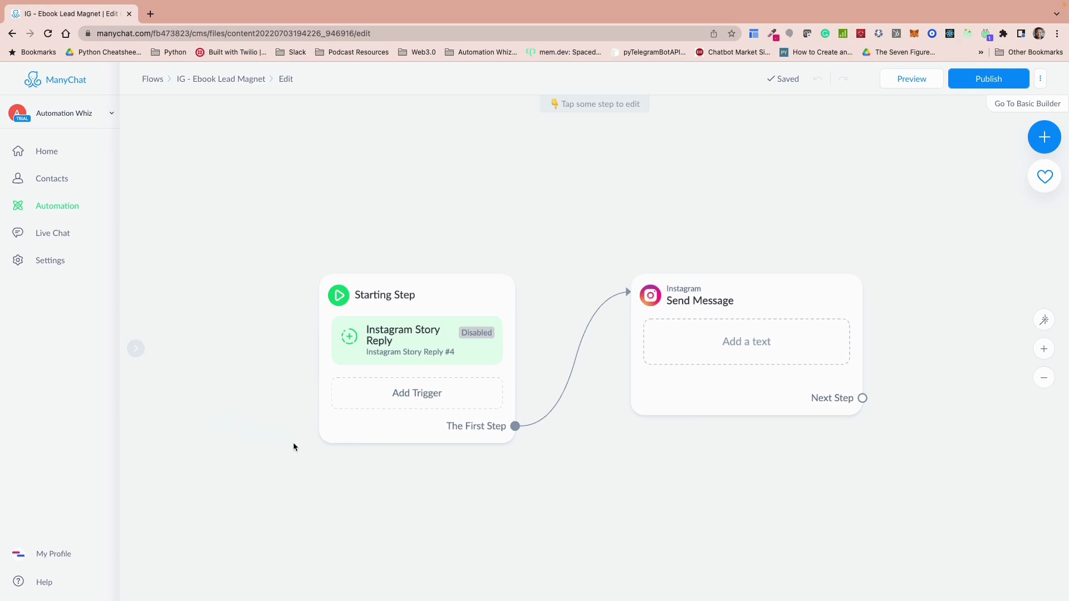
Step: Start the first Instagram message with the raised-hands emoji and the text "Awesome, glad you are interested in our Lifestyle Optimization E-book"
click(713, 339)
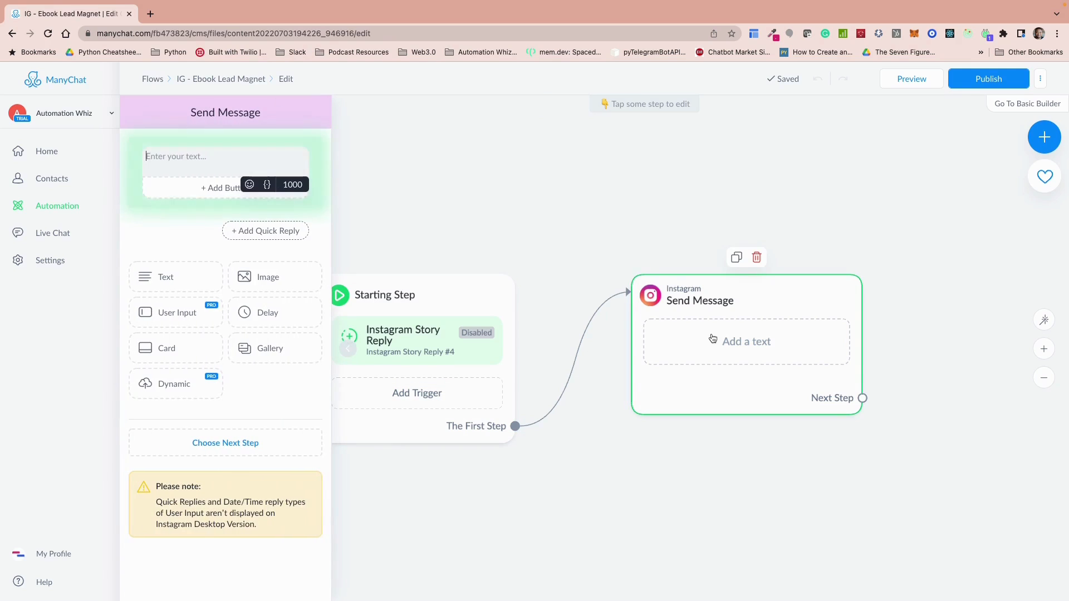
click(247, 185)
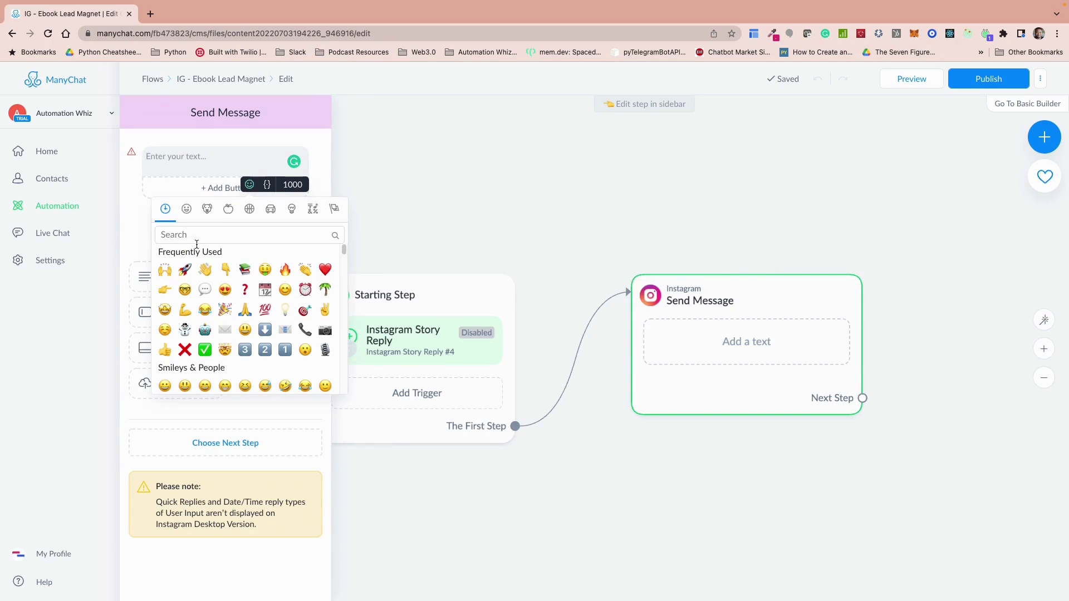
click(165, 271)
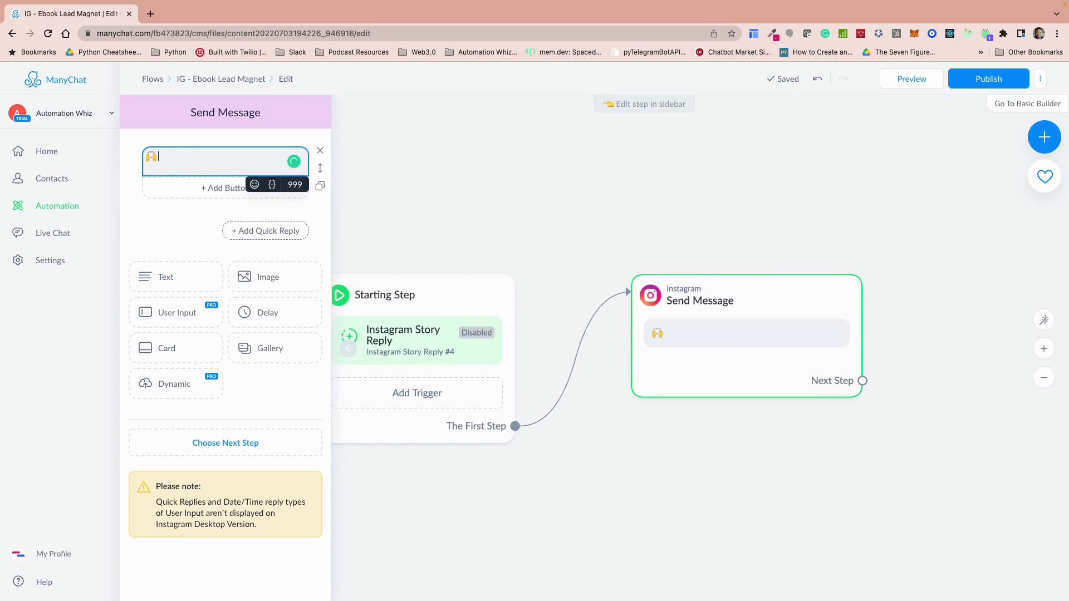
text(Awesome)
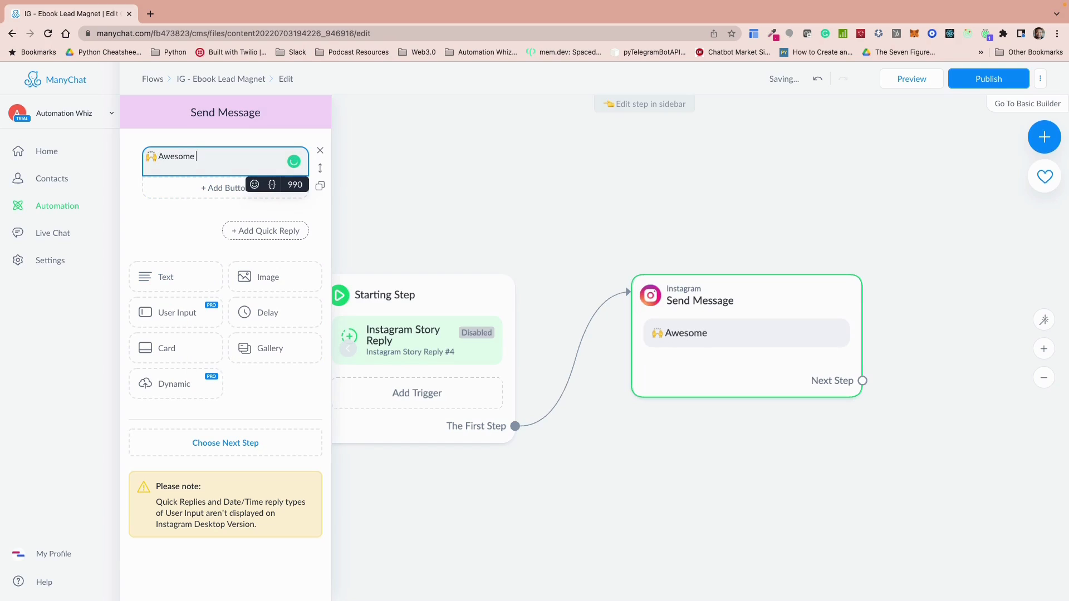
key(BackSpace)
text(, glad you are in)
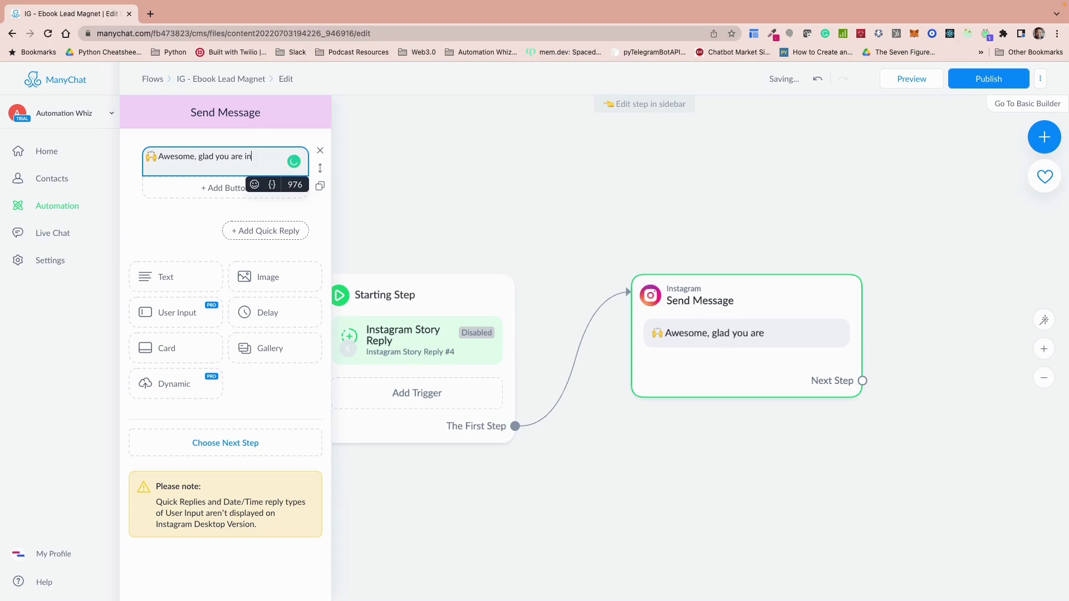
text(terestd)
key(BackSpace)
text(ed in our)
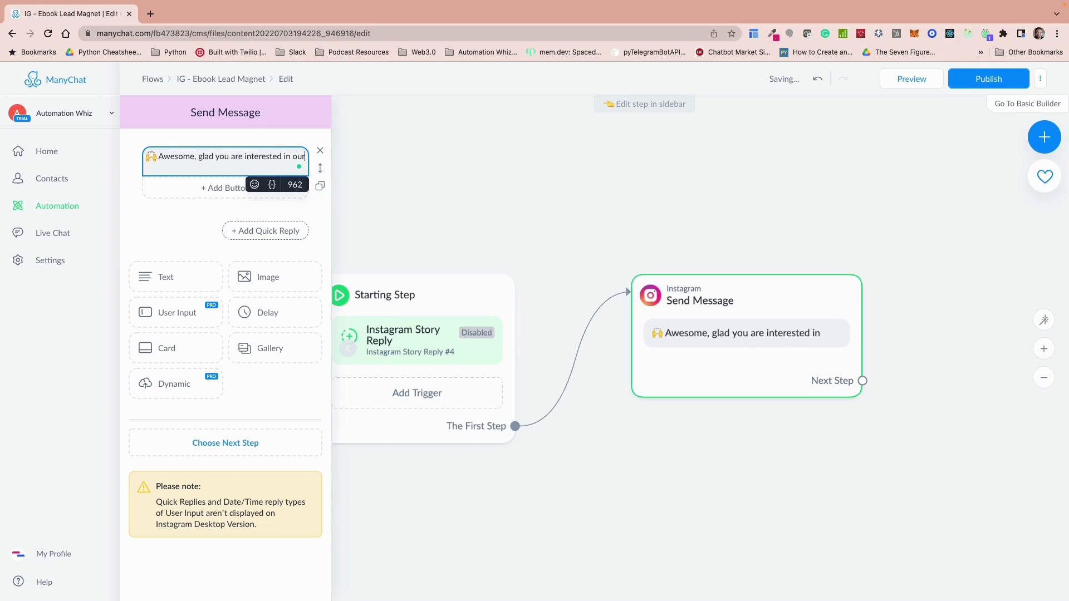
text( Lifestyle)
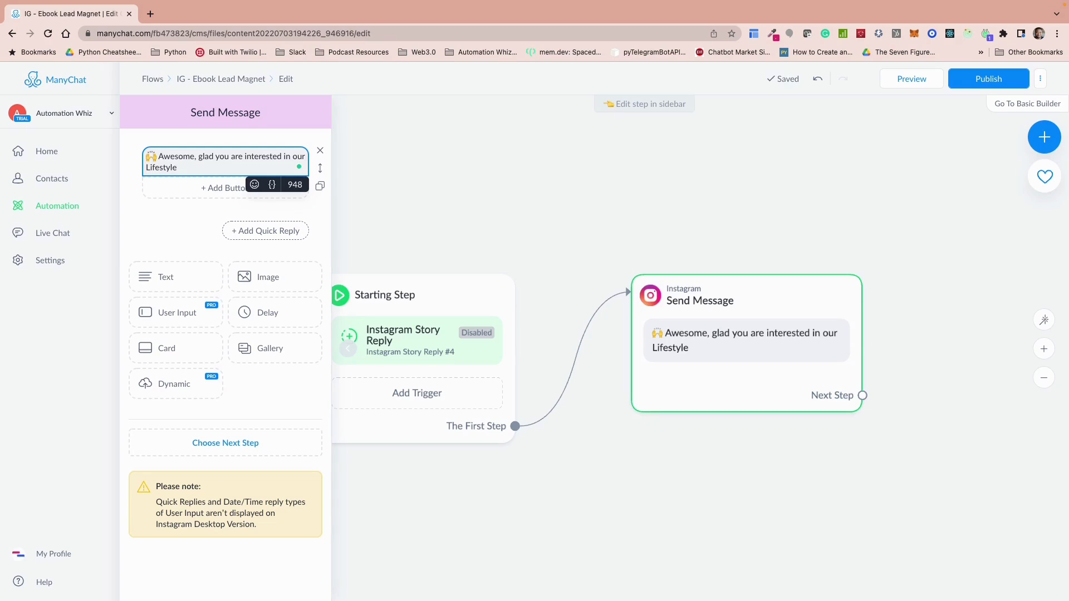
text( Optimization E-book)
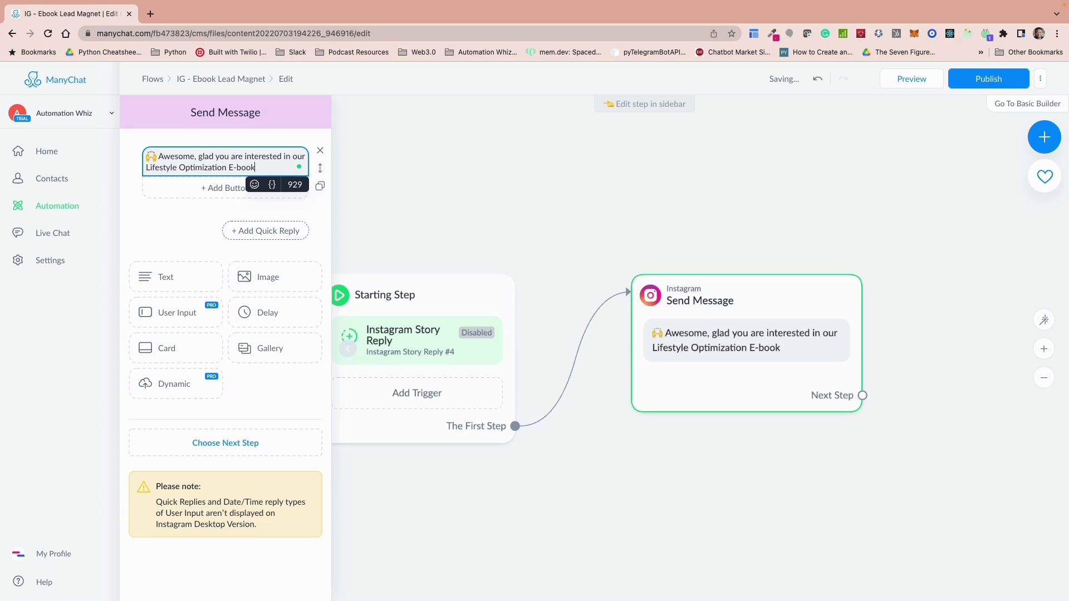
text(. Before I send tyh)
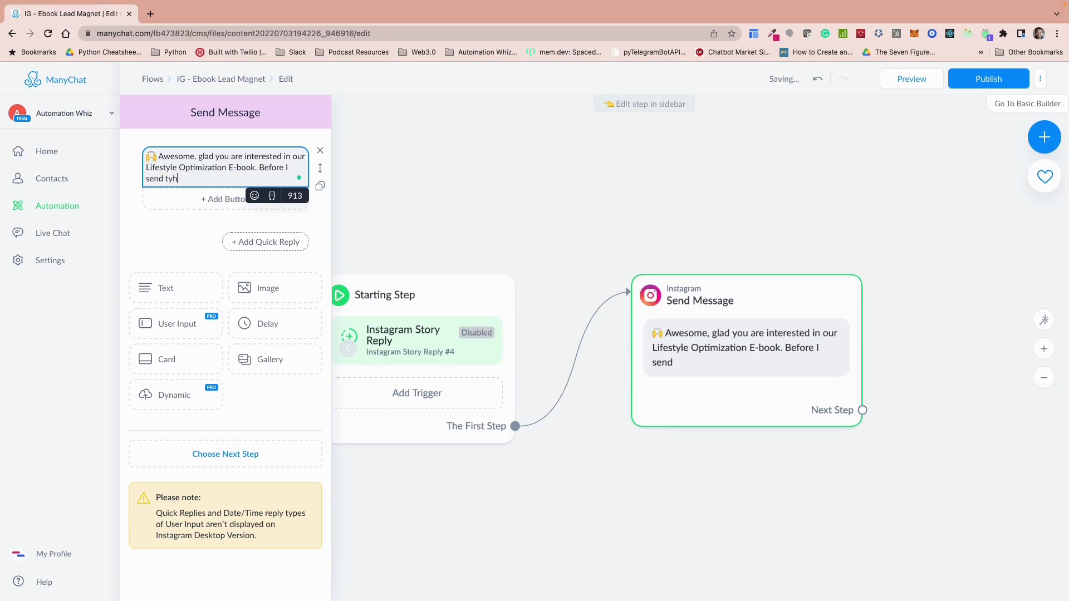
Step: Continue the first message with ". Before I send the e-book across, I would like to ask a few questions"
key(BackSpace)
key(BackSpace)
text(he e-book acros)
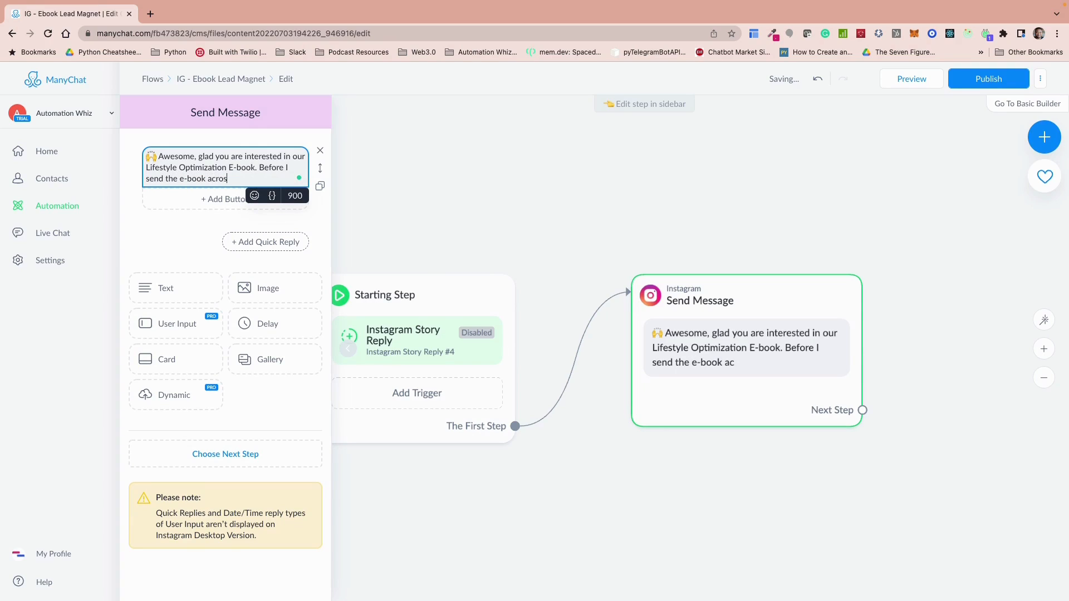
text(s, I woul)
text(d like to ask a few )
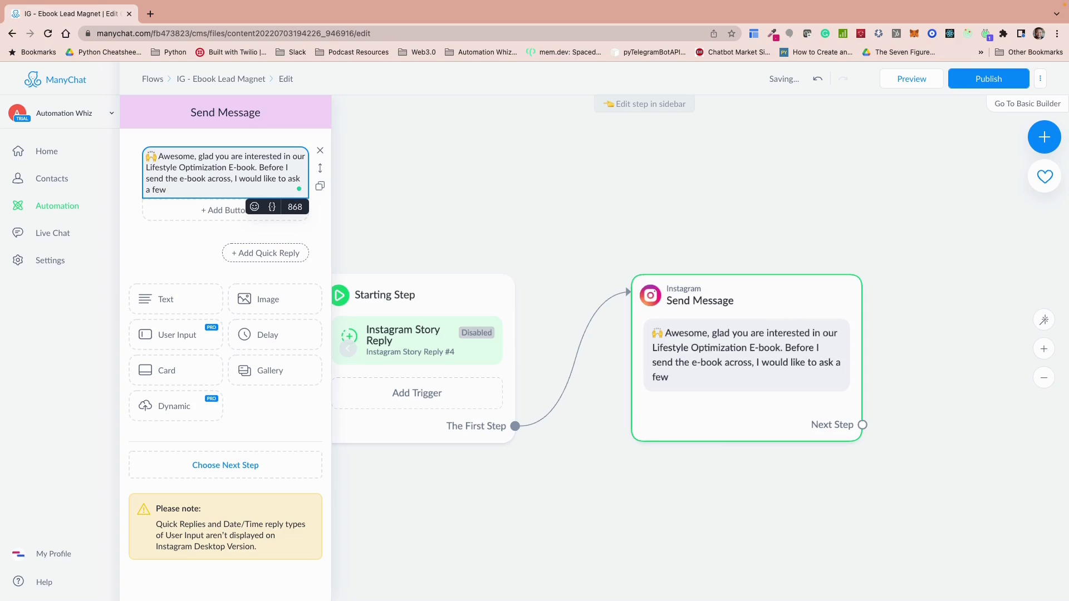
text(questions)
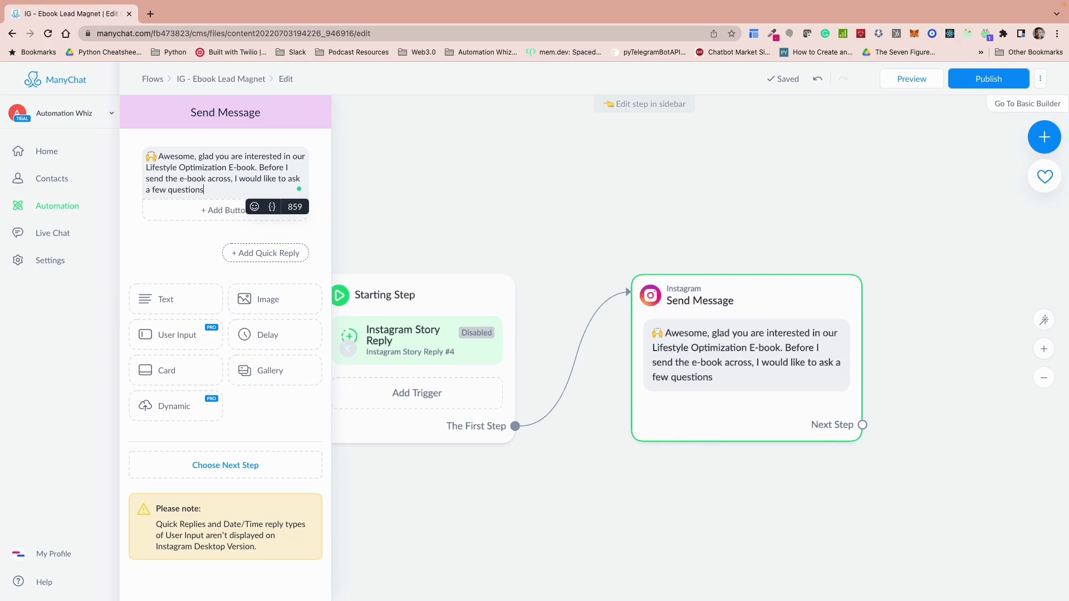
Step: Add a user input block asking "What should I call you? Please enter your name below", ending with the pointing-down emoji
click(179, 336)
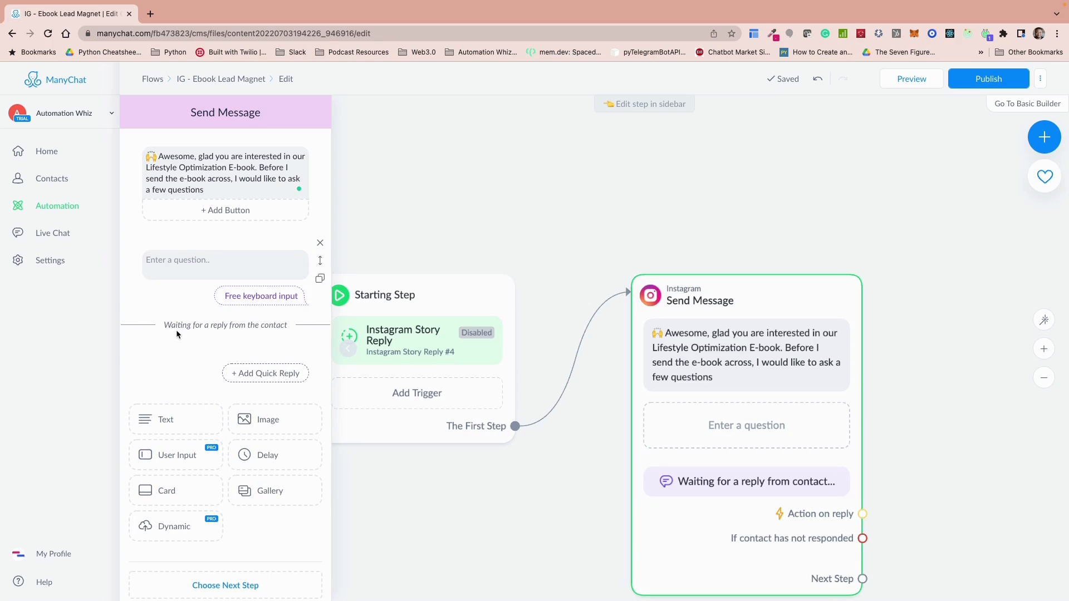
click(213, 261)
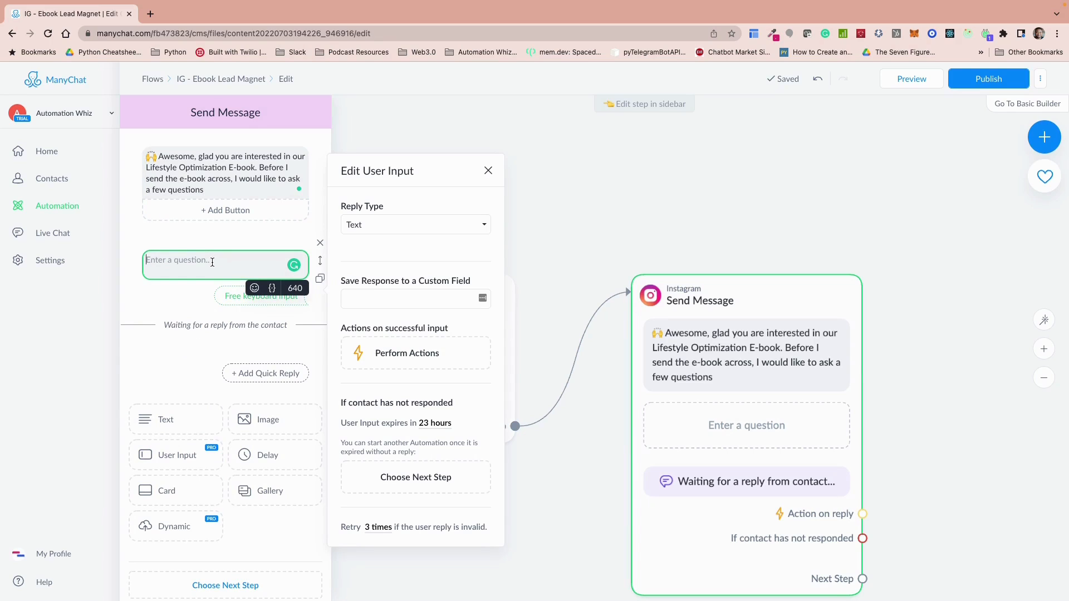
text(What s)
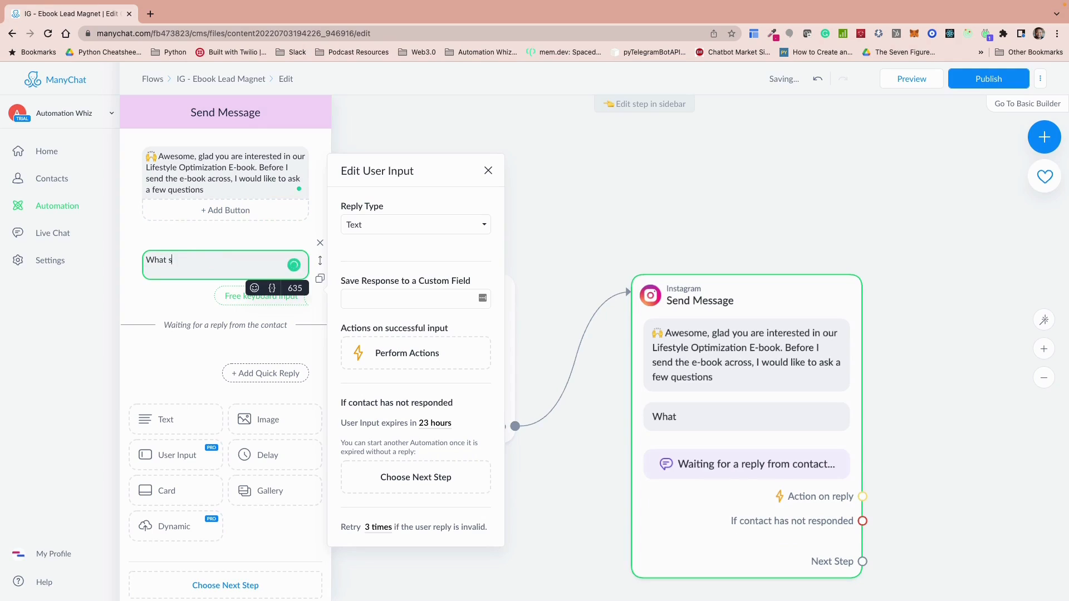
text(hould I call you)
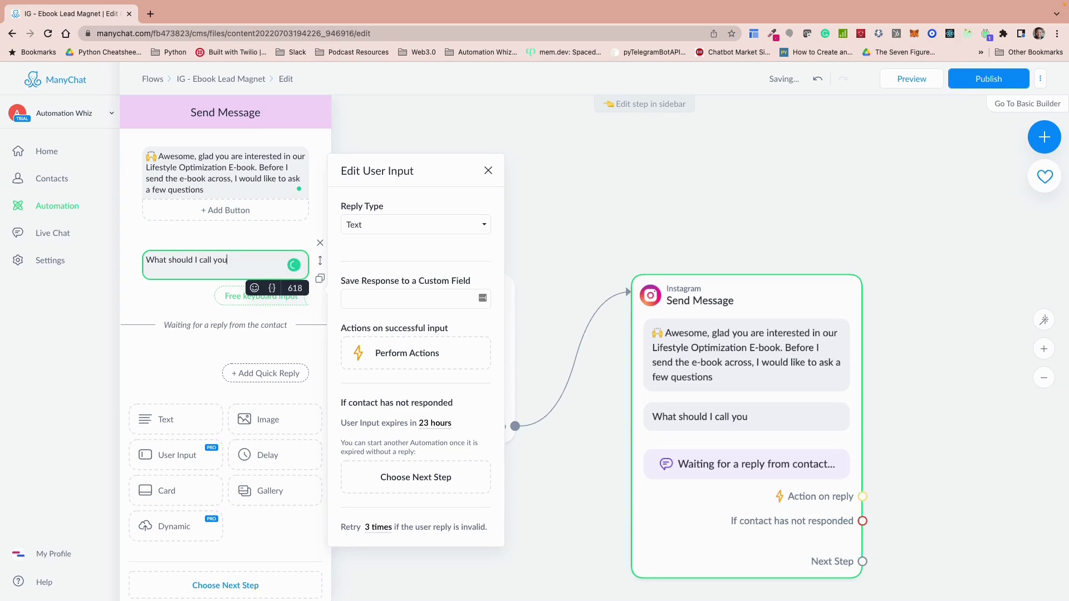
text(? Please enter your name below)
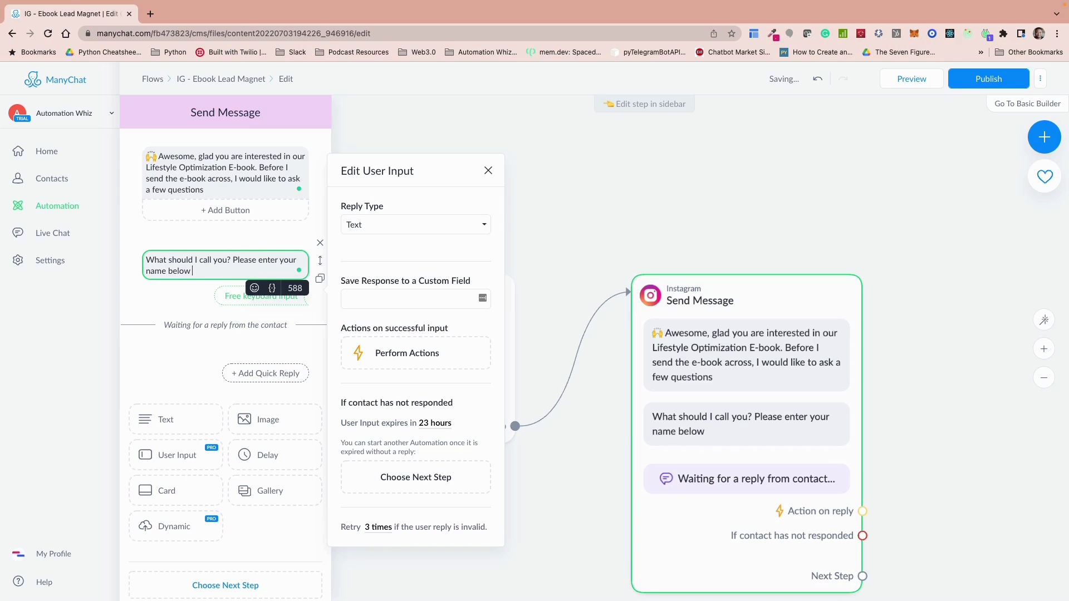
click(254, 289)
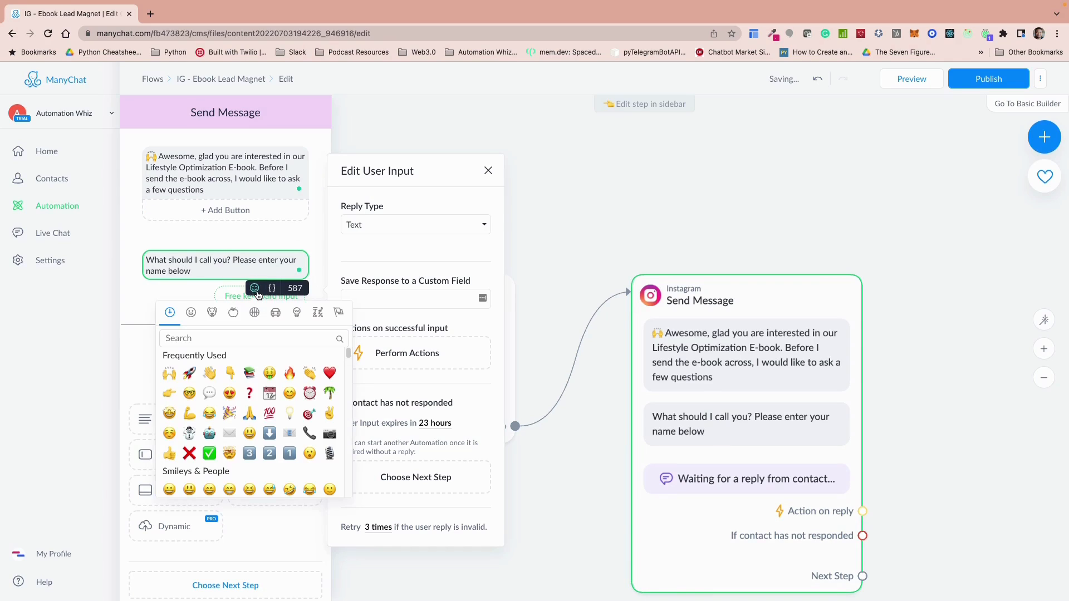
click(230, 373)
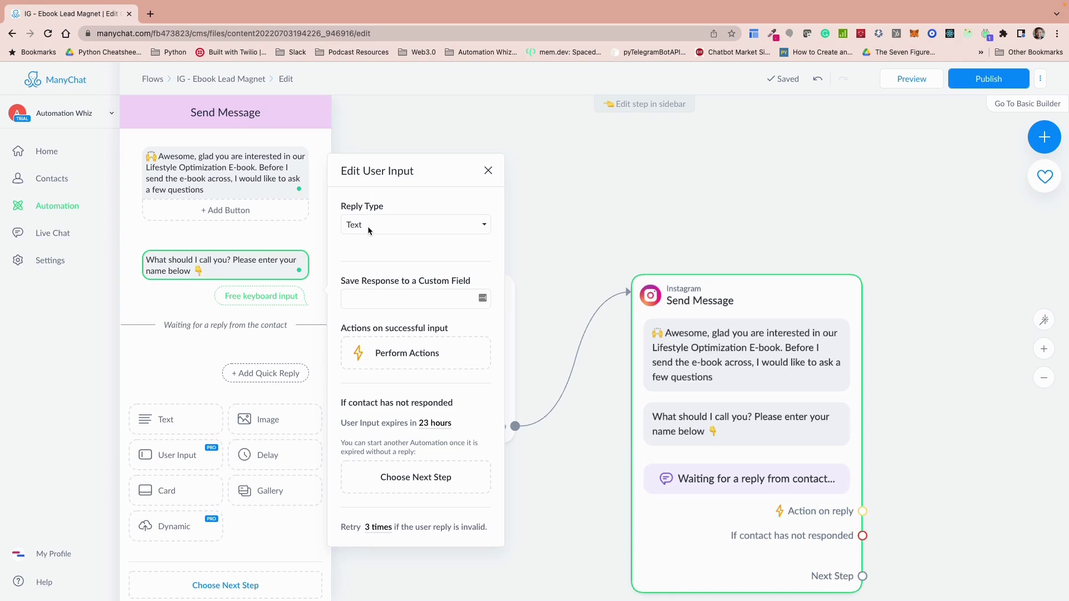
Step: Set the name question's reply type to First name, clear its Skip button text and close the message settings
click(432, 222)
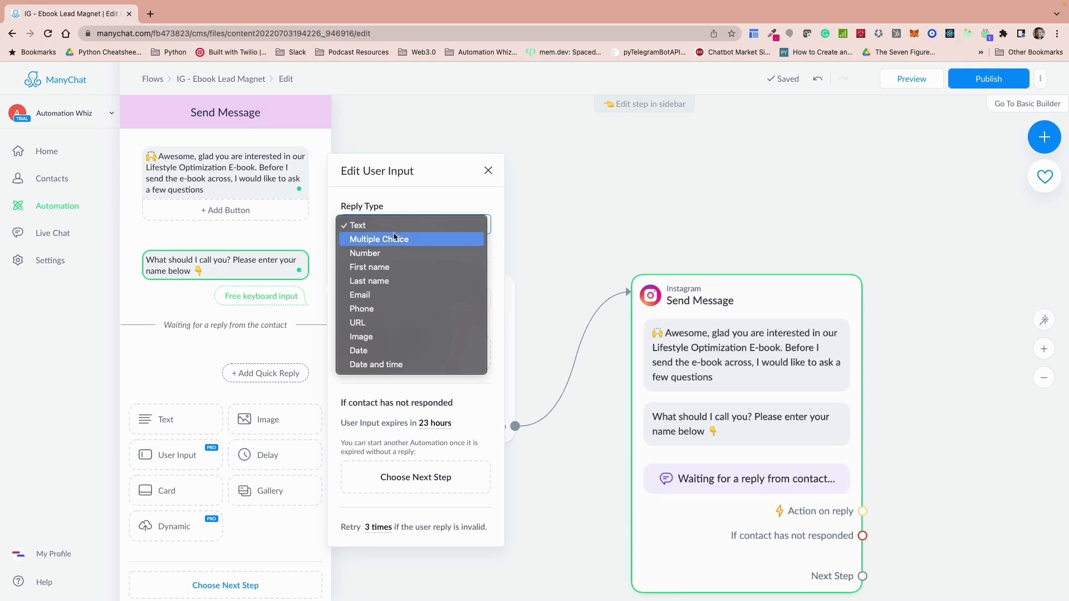
click(378, 270)
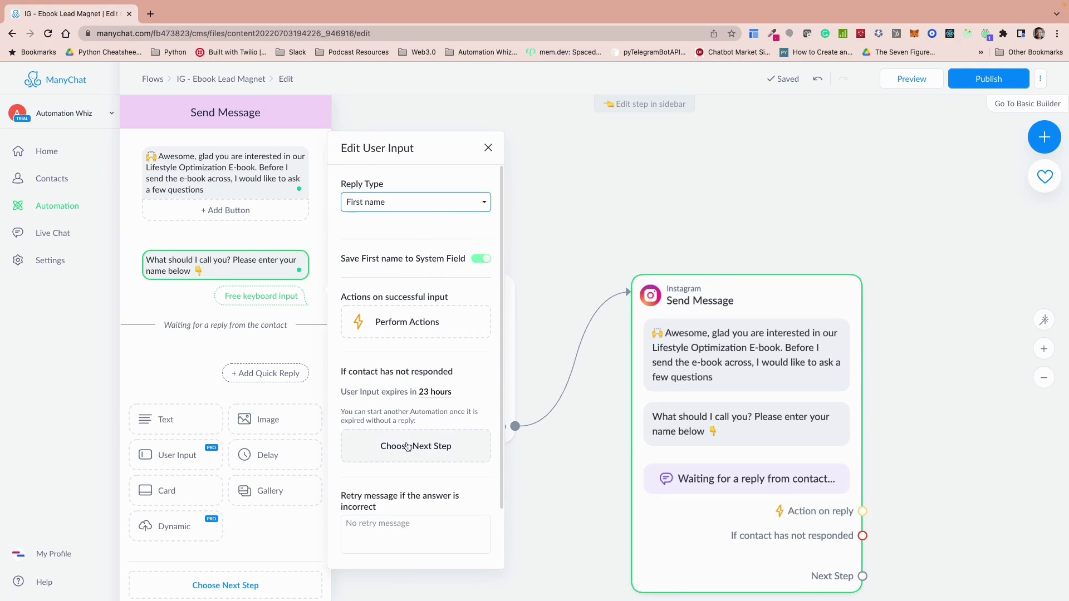
scroll(436, 475, down, 1)
scroll(435, 473, down, 2)
double_click(378, 517)
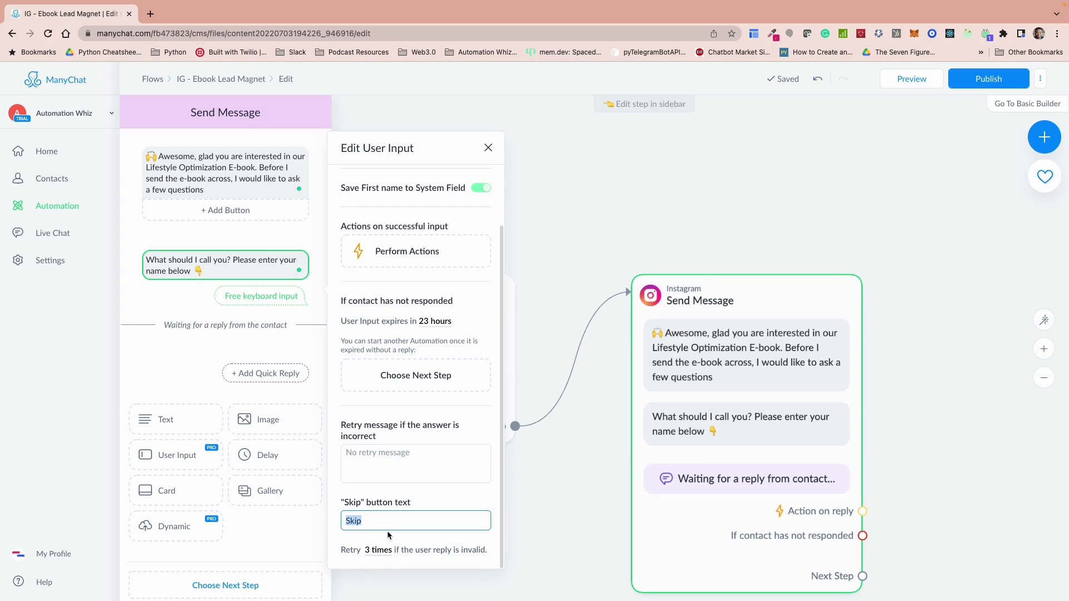
key(BackSpace)
drag(769, 338, 733, 307)
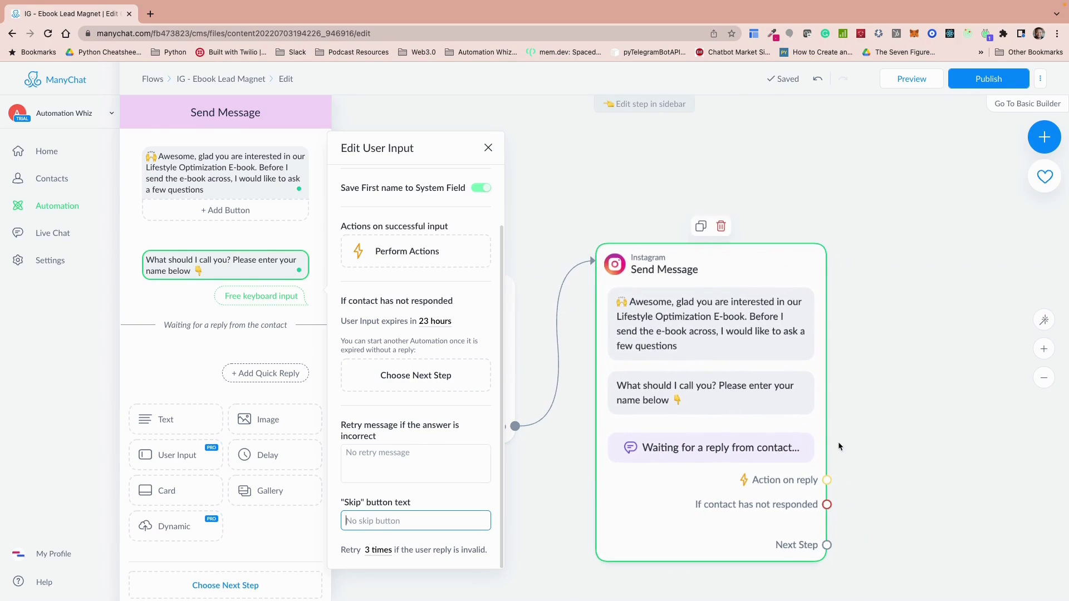
click(845, 473)
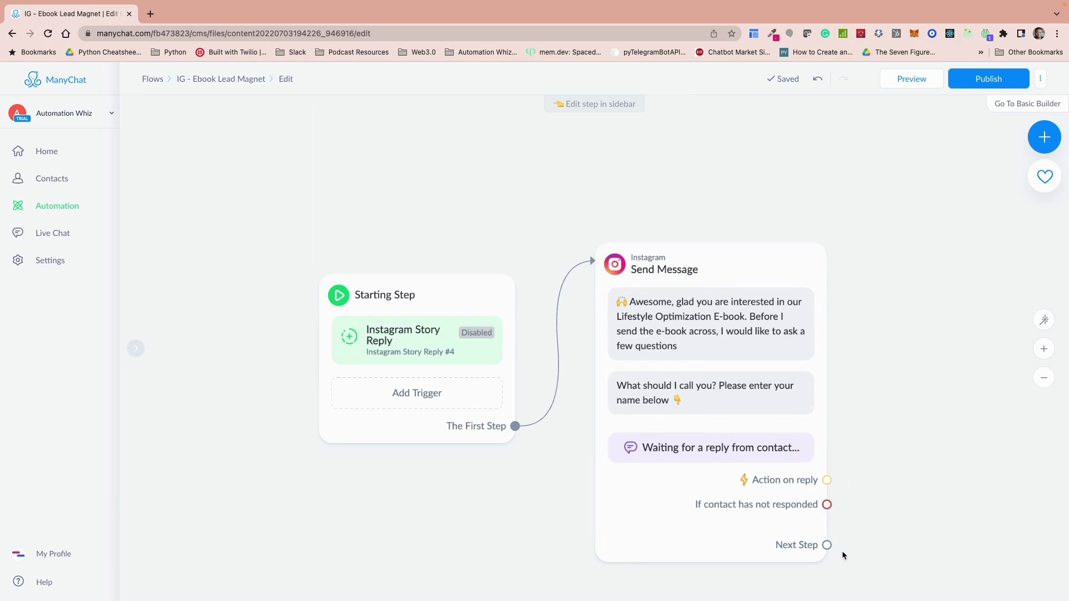
Step: Connect a new Instagram message as the next step after the name question, opening with "Thanks", the First Name field and a comma
drag(827, 545, 898, 358)
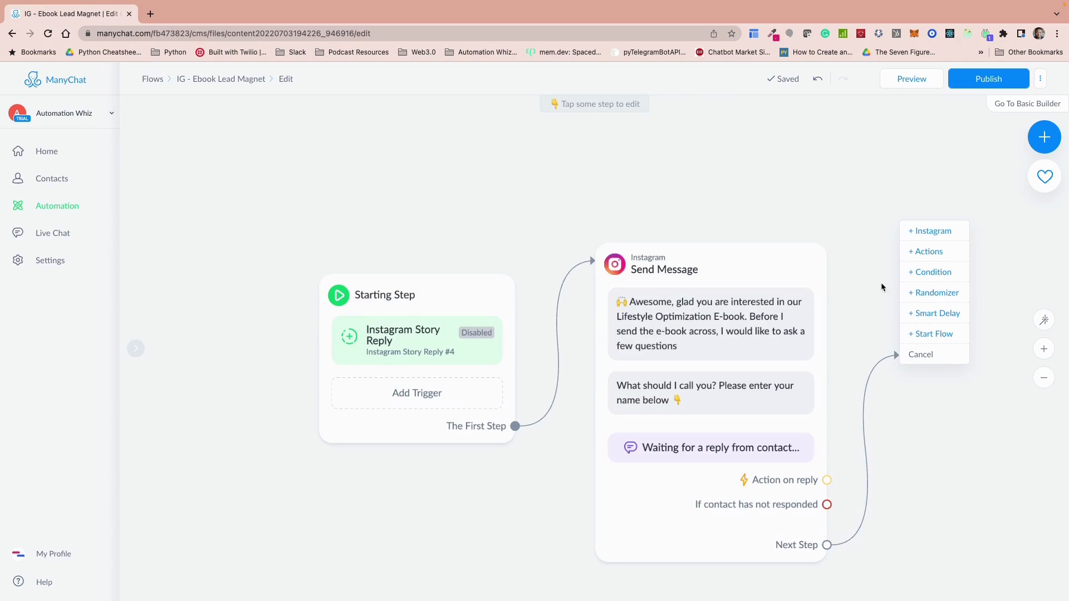
click(932, 233)
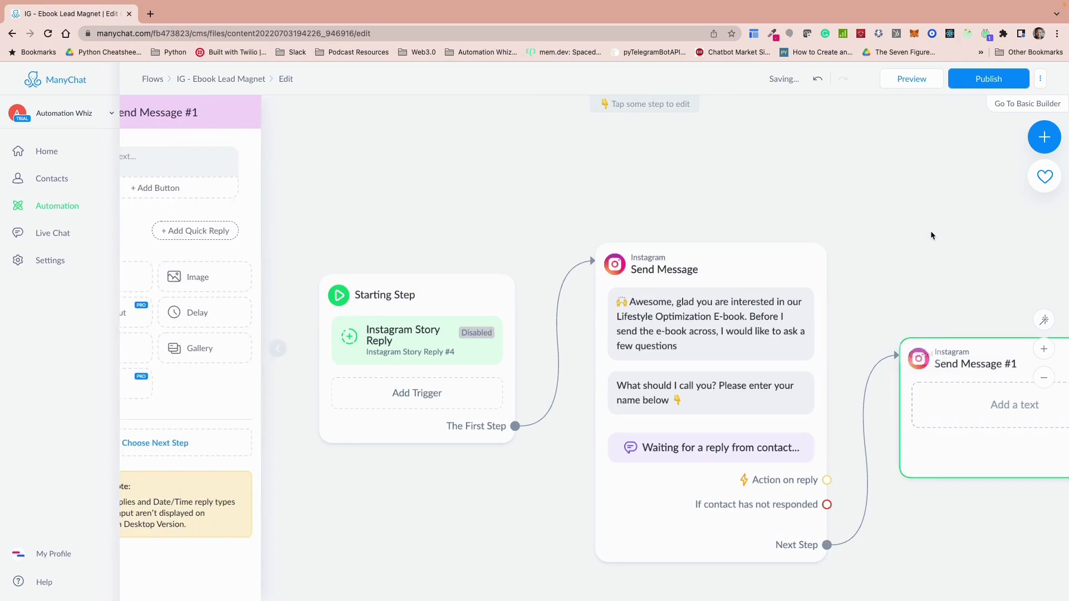
click(993, 412)
text(Th)
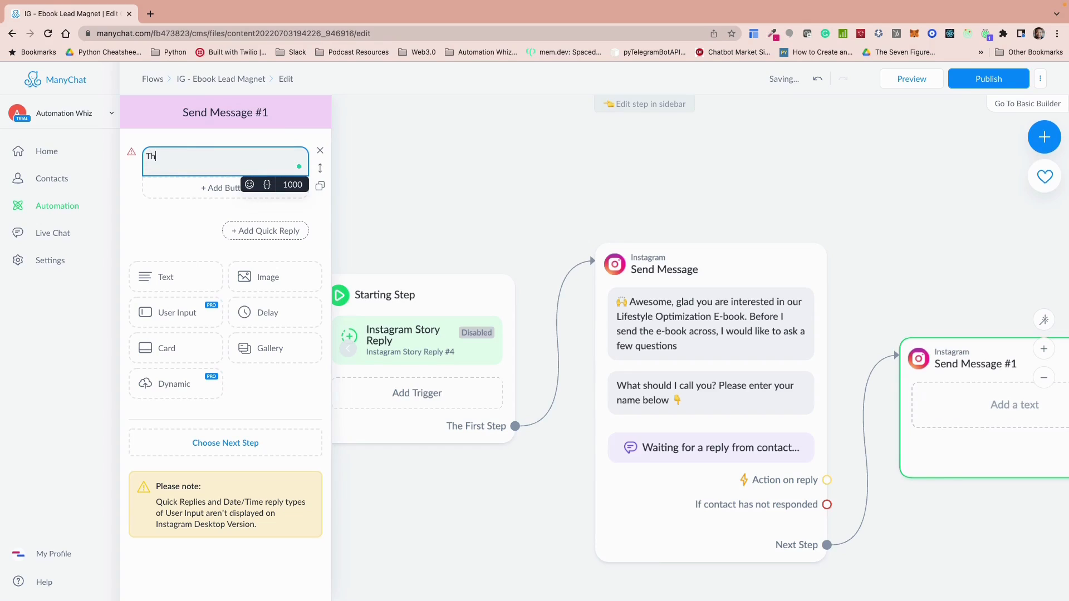
text(anks)
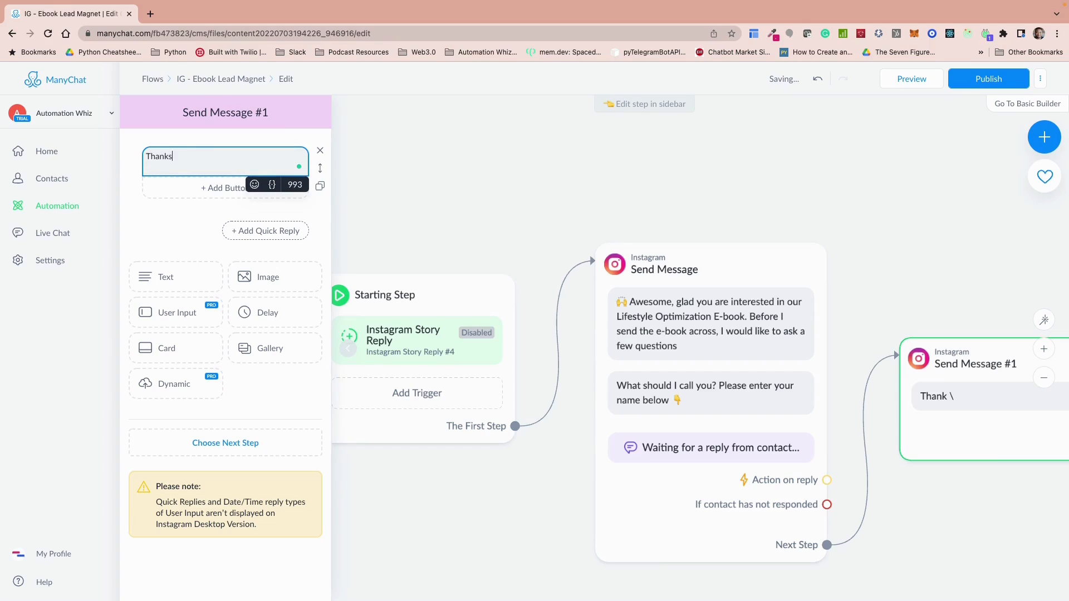
click(272, 185)
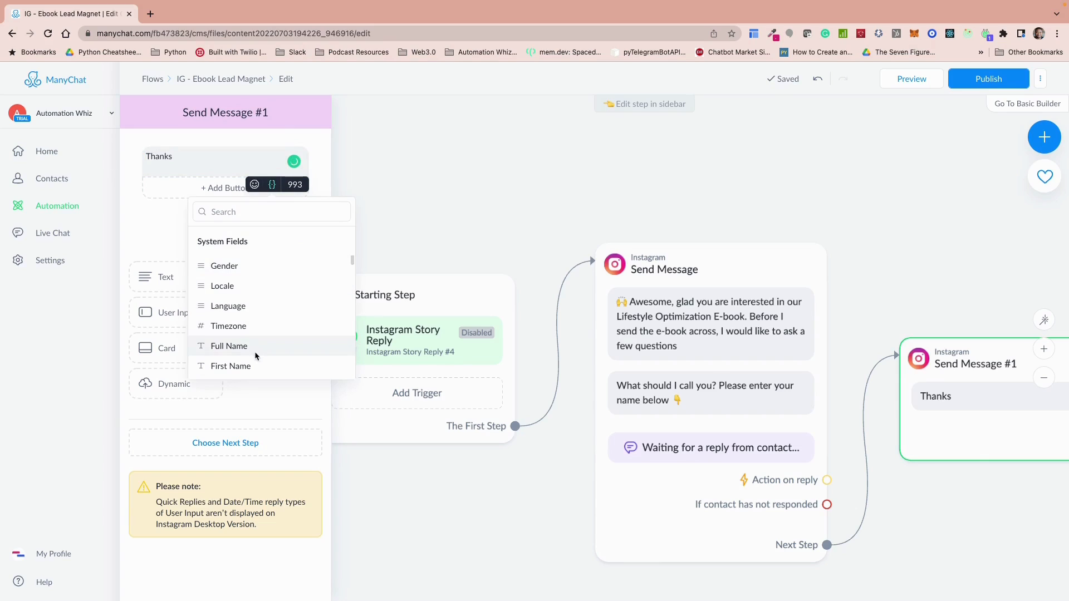
click(229, 365)
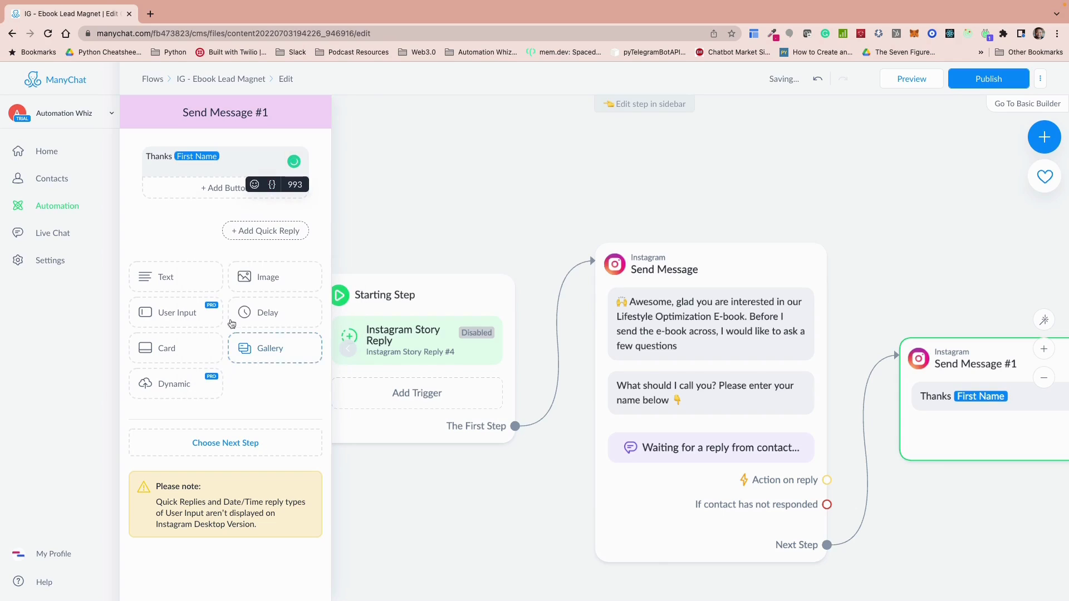
text(,)
click(209, 164)
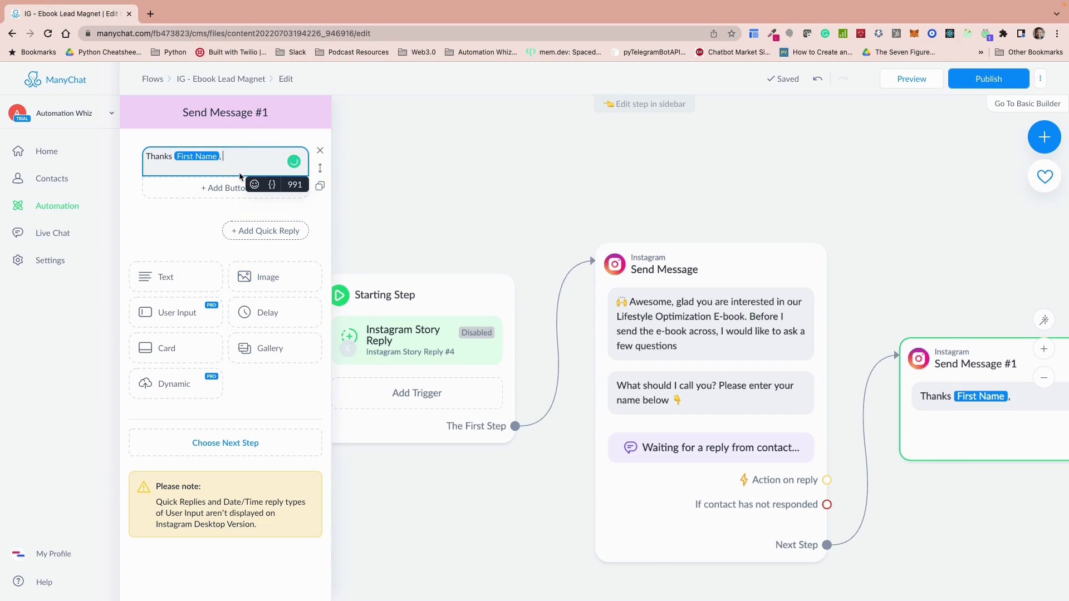
Step: Complete the second message with the text "what would be the best email address to send the guide"
text(what would be t)
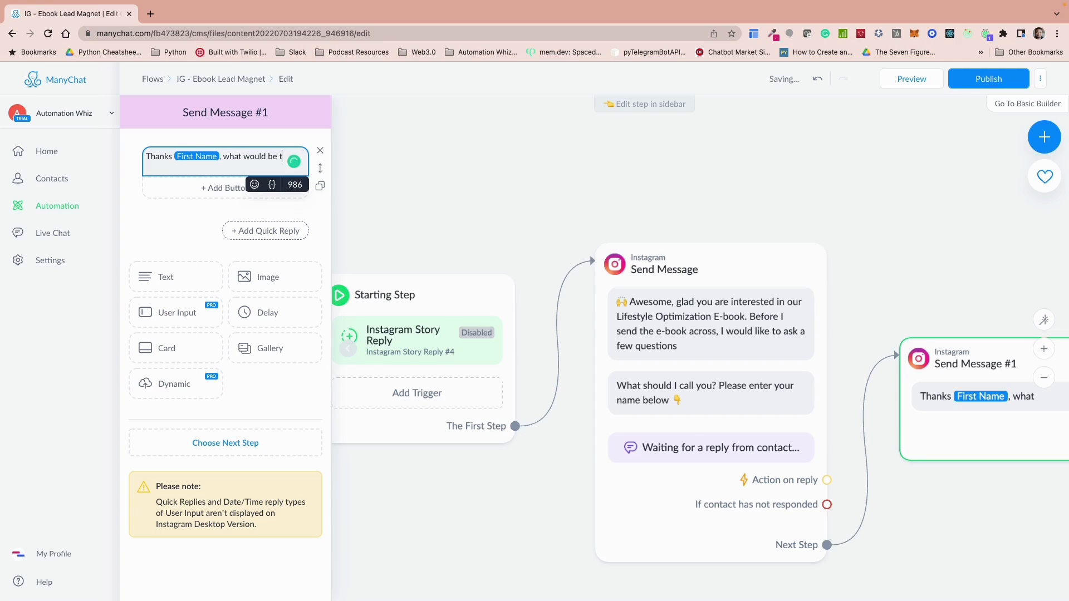
text(he best email addree)
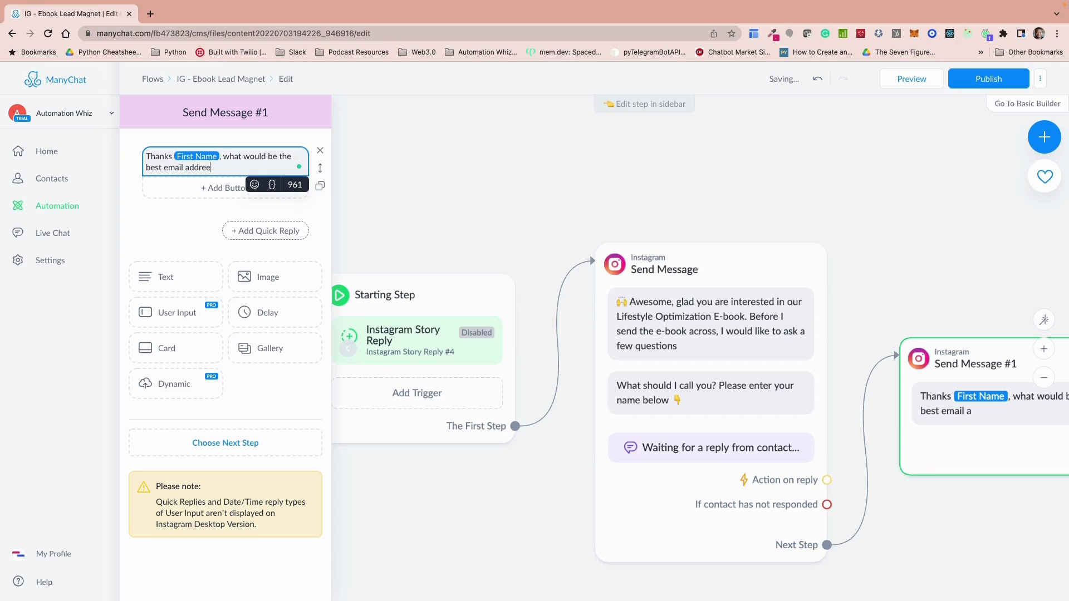
key(BackSpace)
key(BackSpace)
text(ss to send the guide)
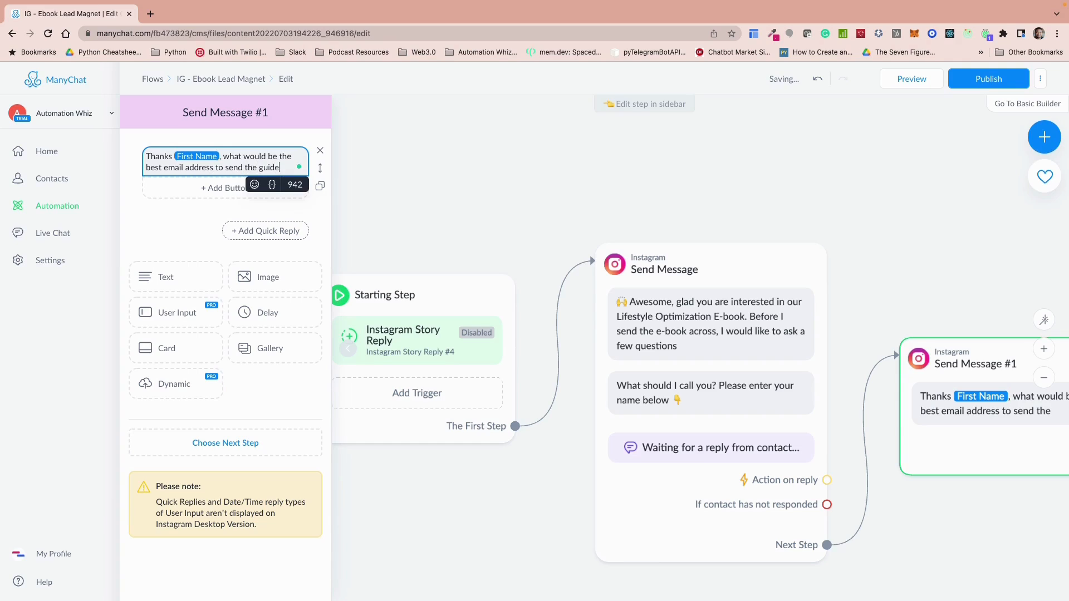
click(199, 213)
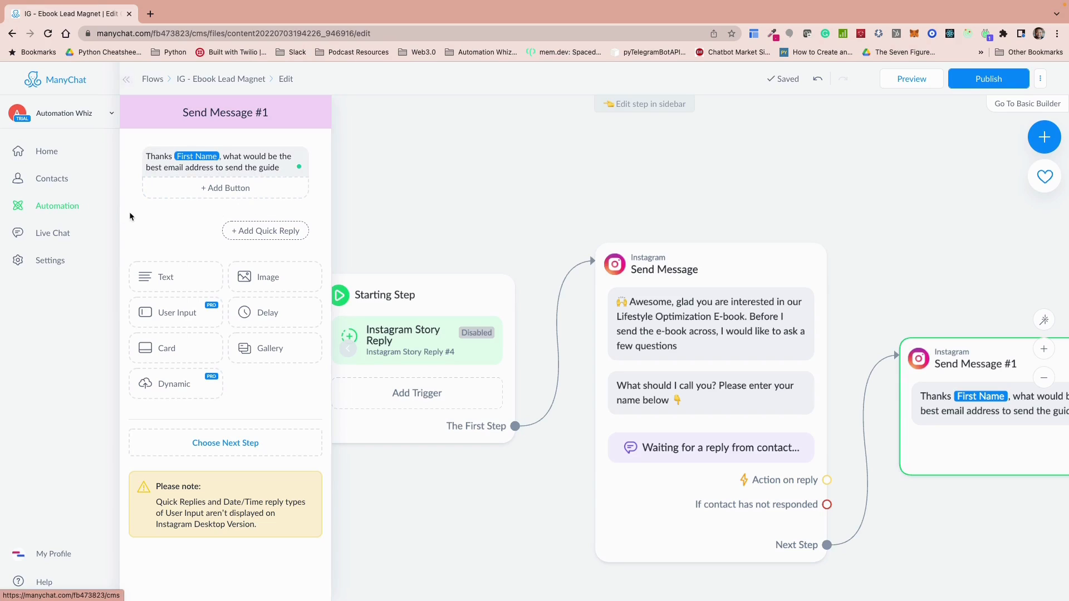
Step: Add a user input block asking "Reply with your email address below", ending with the pointing-down emoji
click(173, 316)
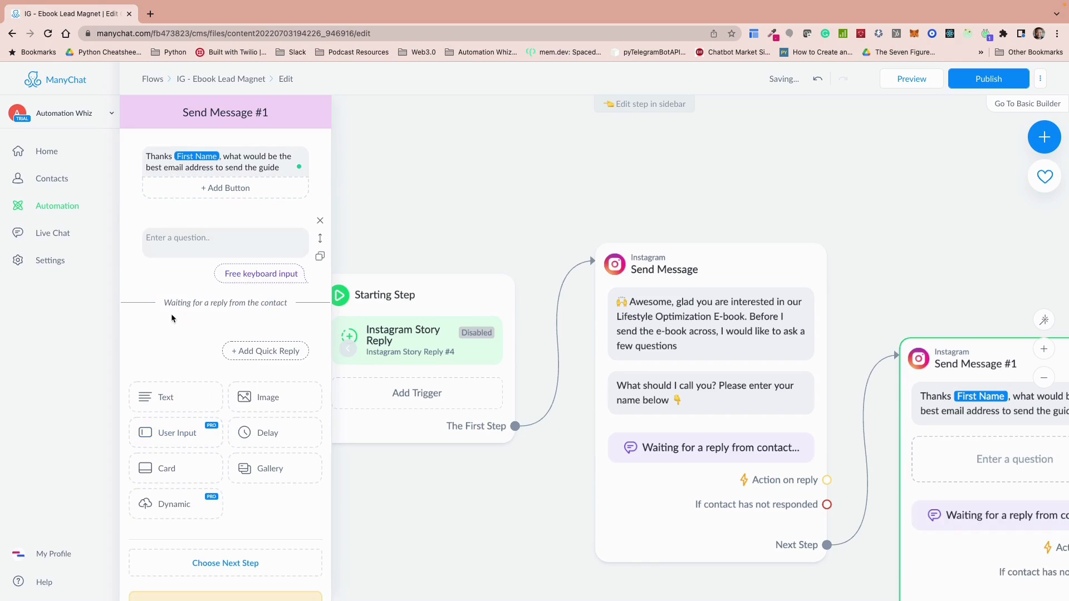
click(175, 242)
text(Re)
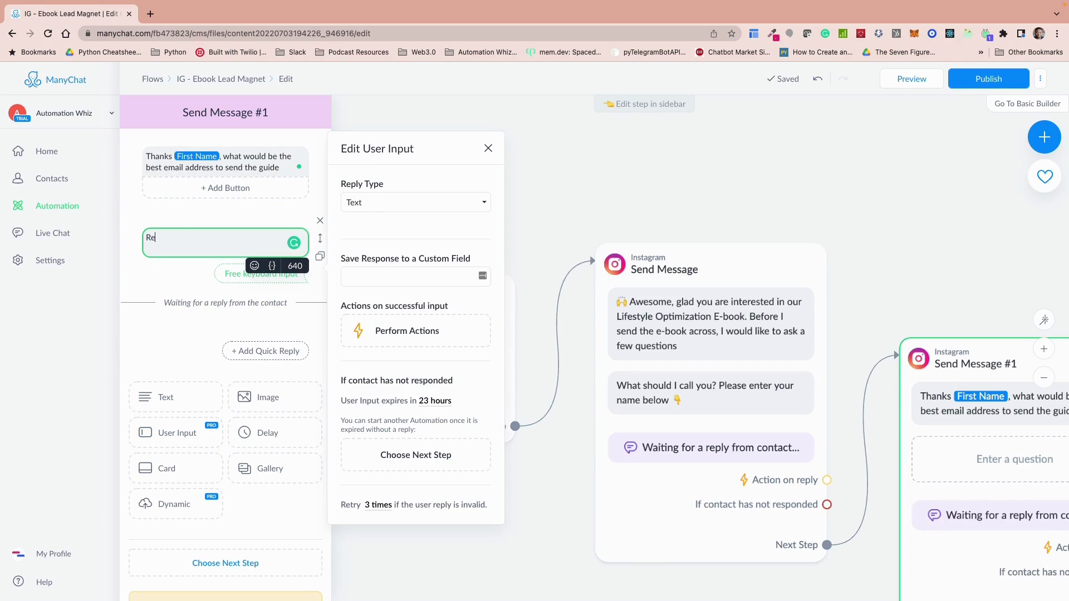
text(ply with )
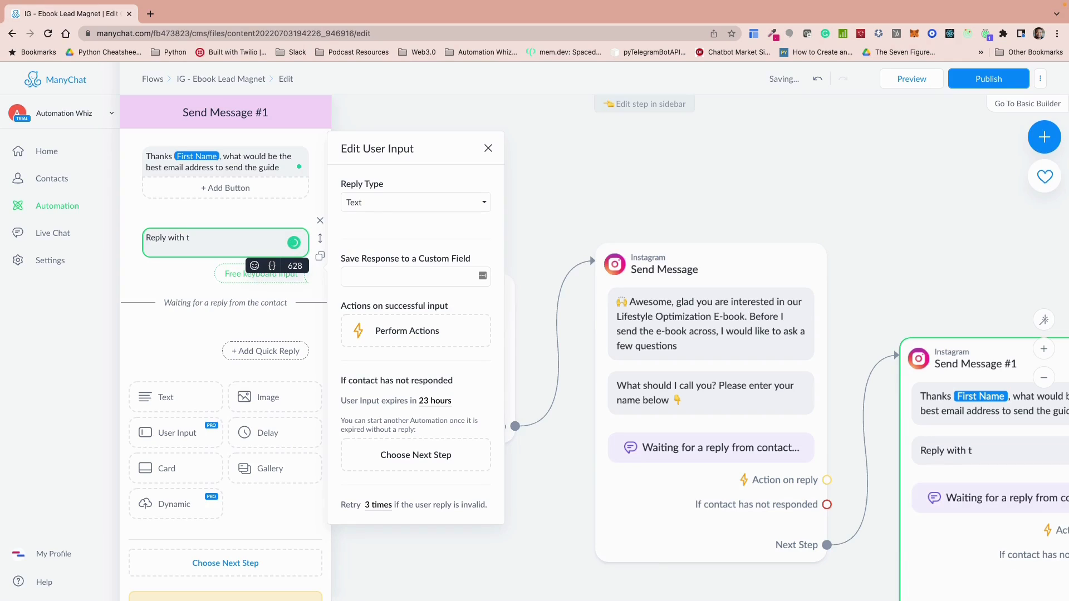
text(your email address )
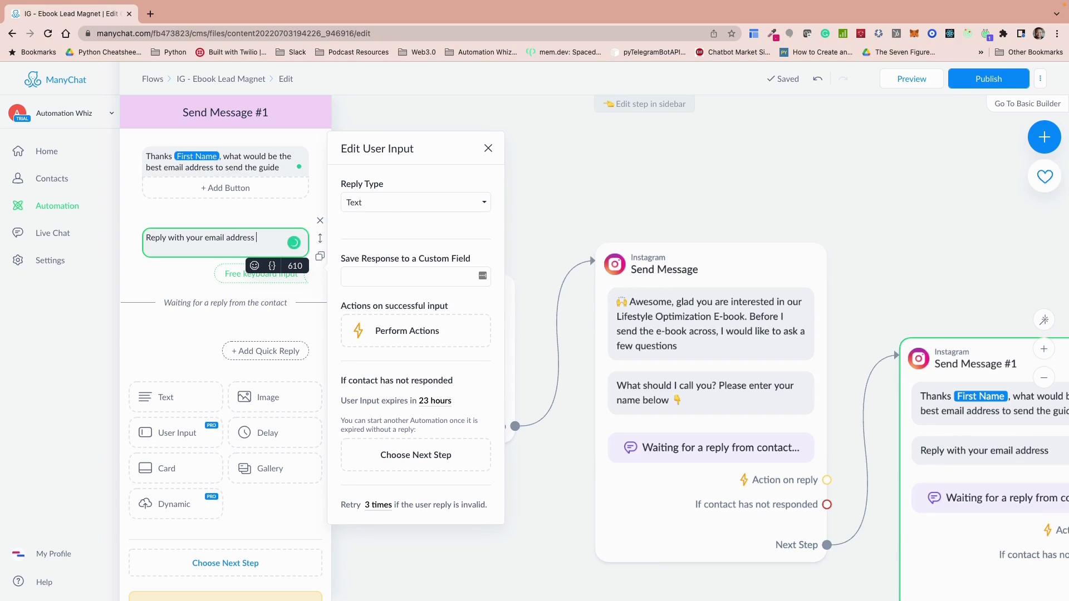
text(below)
click(254, 266)
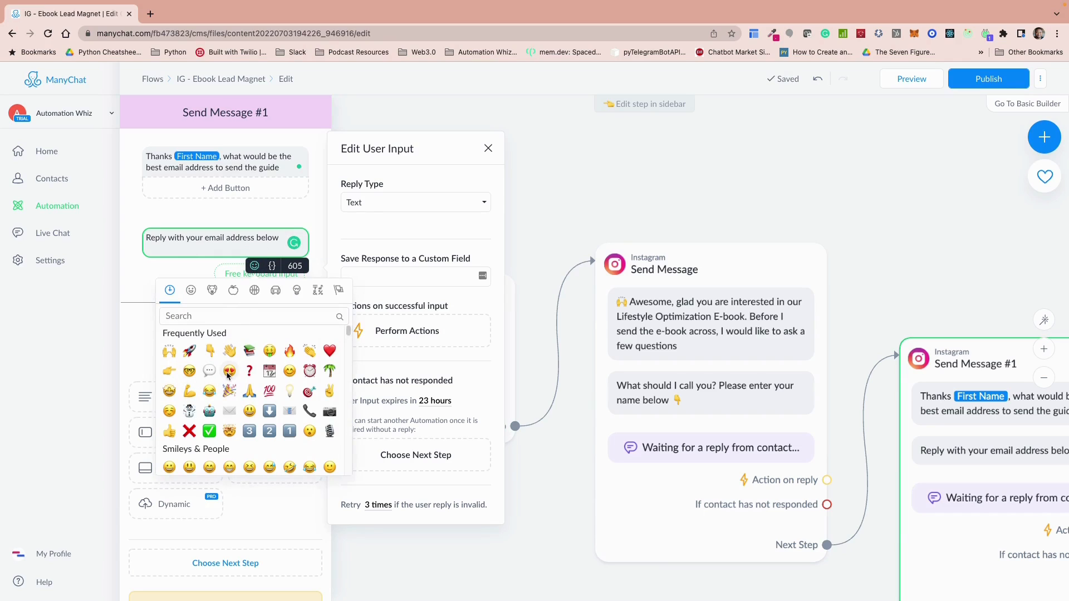
click(211, 350)
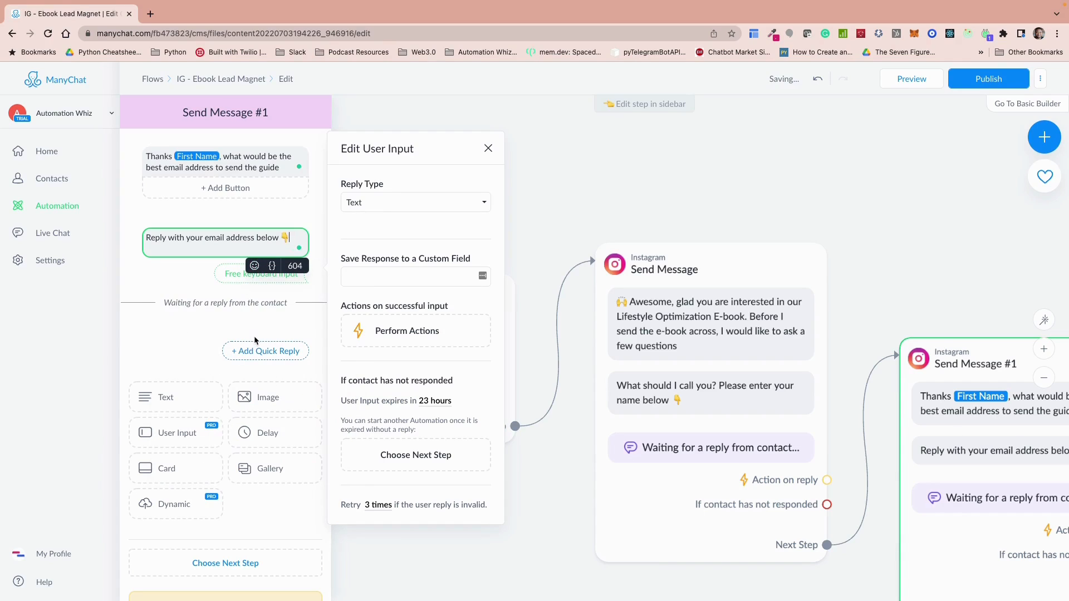
Step: Set the email question's reply type to Email, clear its Skip button text and close the input settings
click(456, 202)
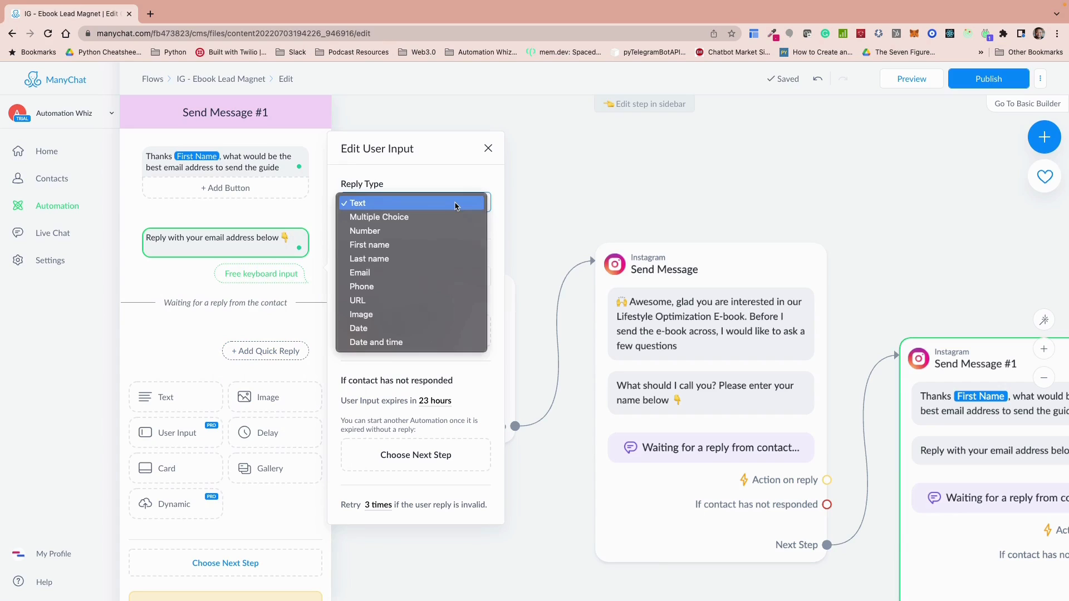
click(378, 279)
scroll(440, 336, down, 1)
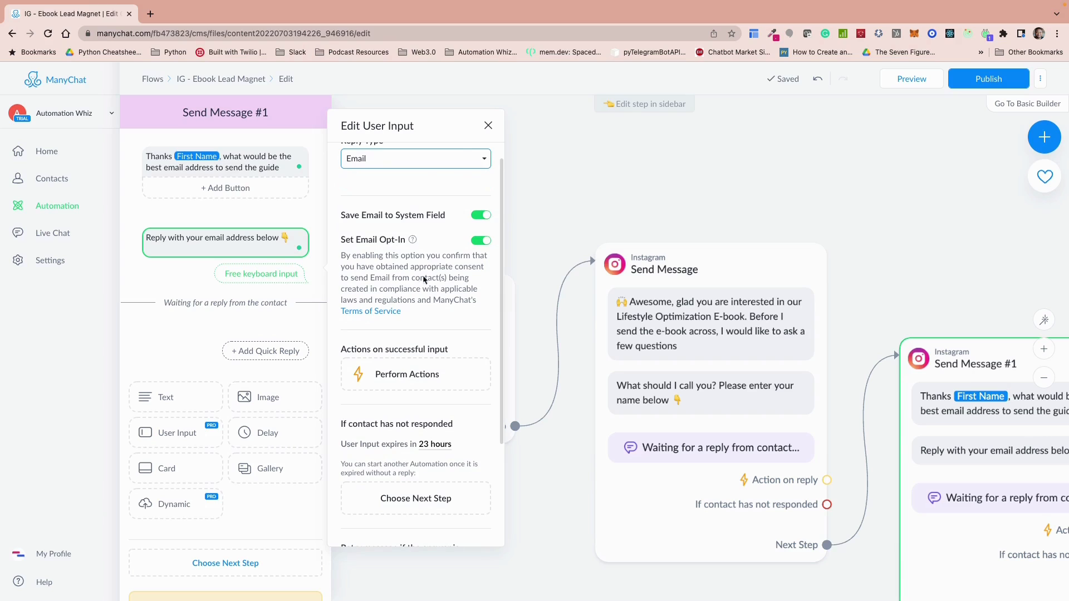
scroll(423, 386, down, 1)
scroll(423, 386, down, 5)
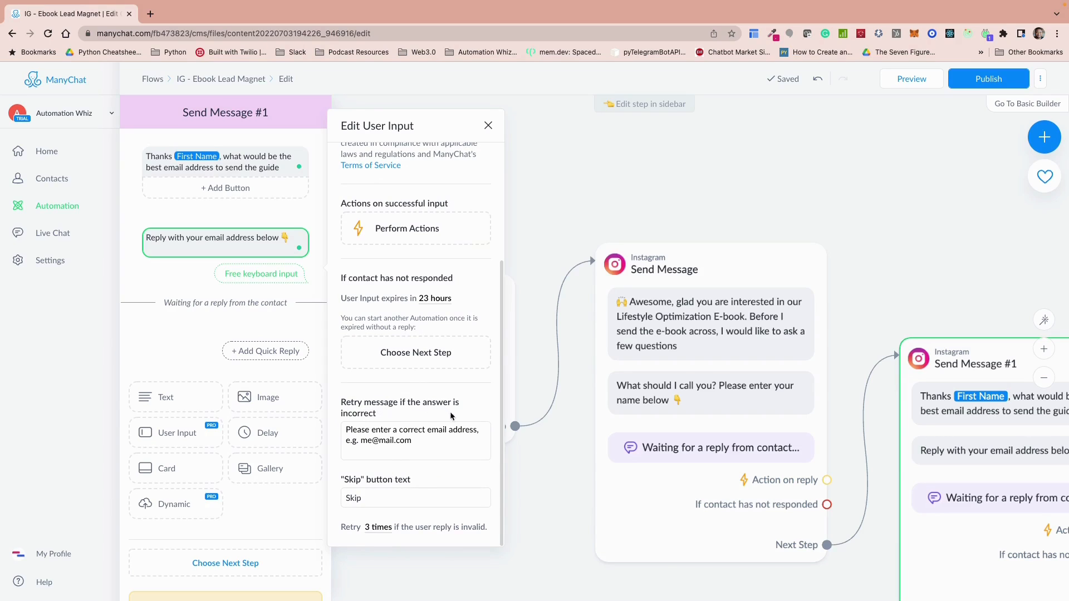
drag(348, 442, 343, 432)
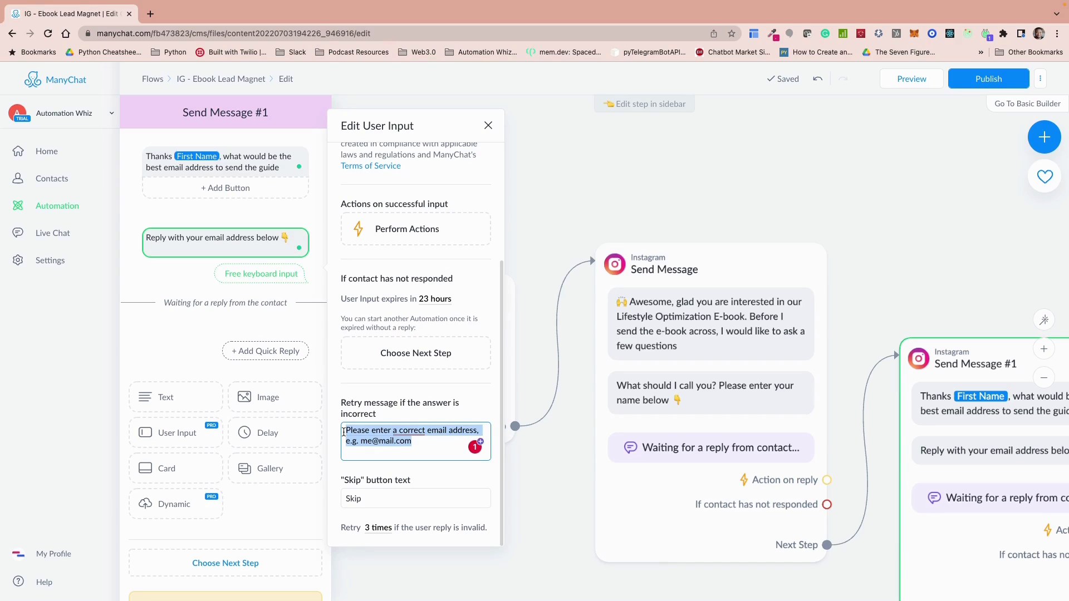
click(415, 448)
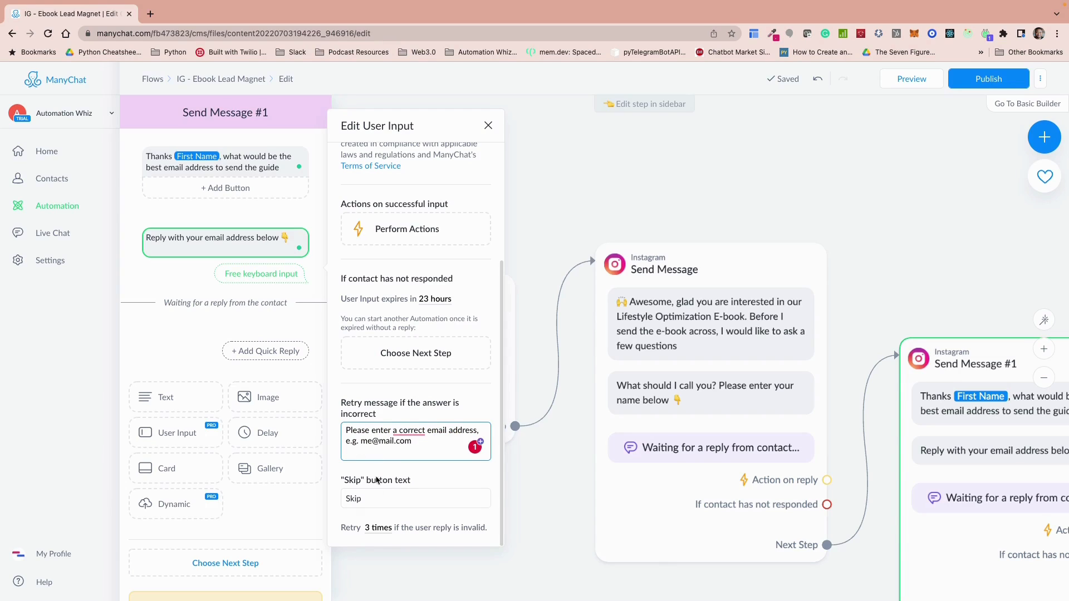
click(372, 499)
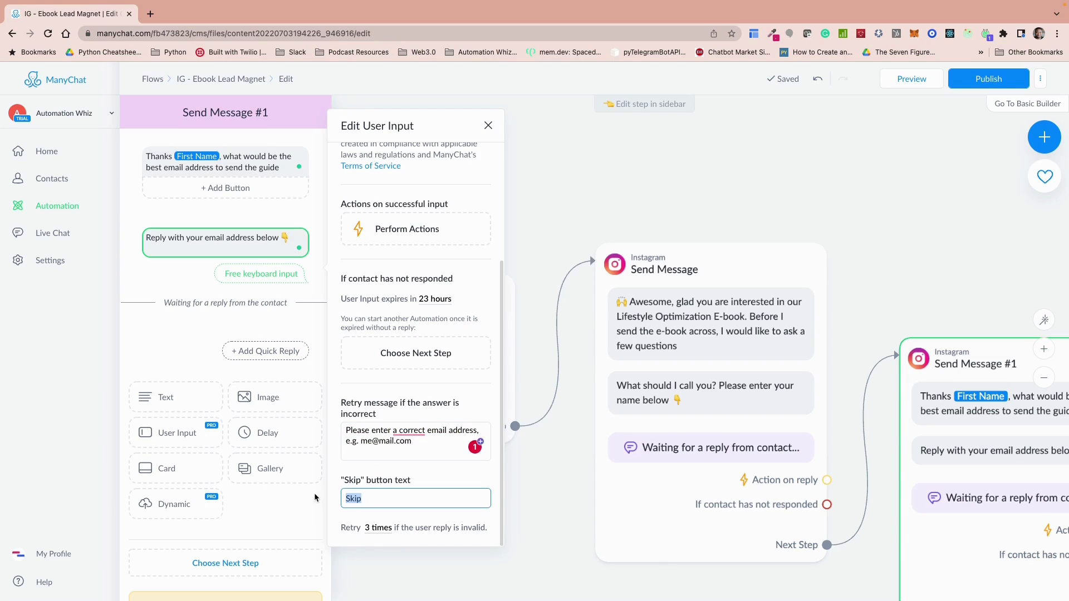
key(BackSpace)
drag(846, 240, 599, 196)
click(599, 195)
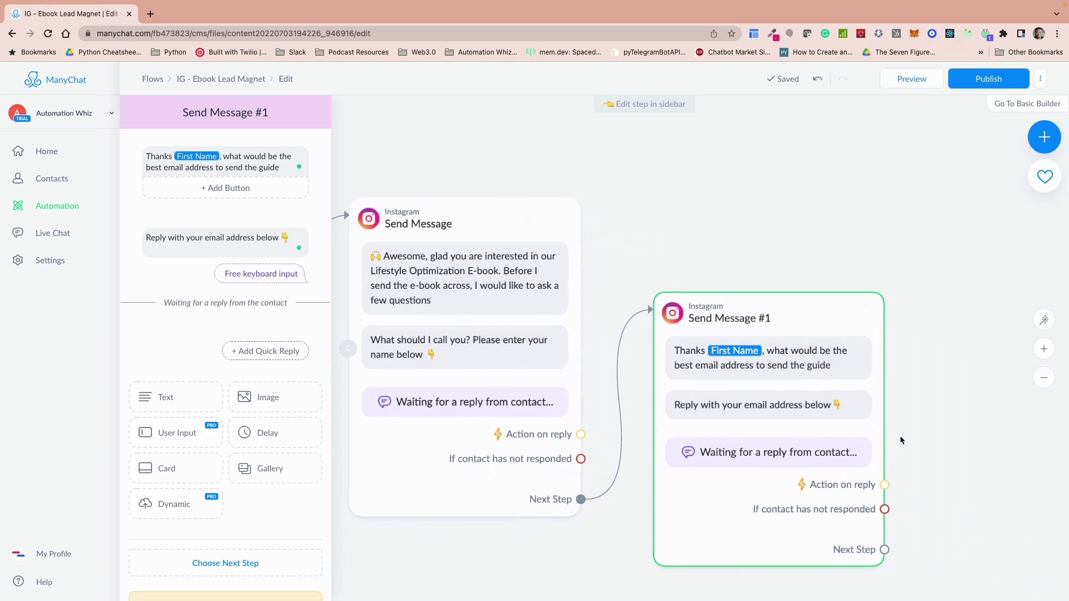
Step: Connect a new Instagram message as the next step after the email question
drag(885, 550, 952, 349)
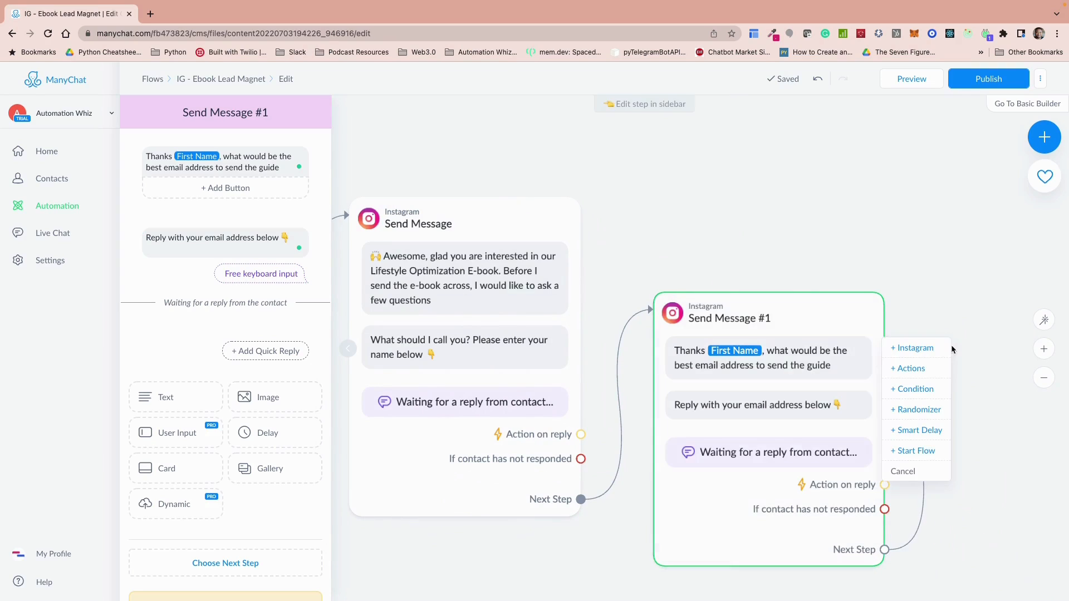
click(612, 494)
drag(612, 493, 426, 437)
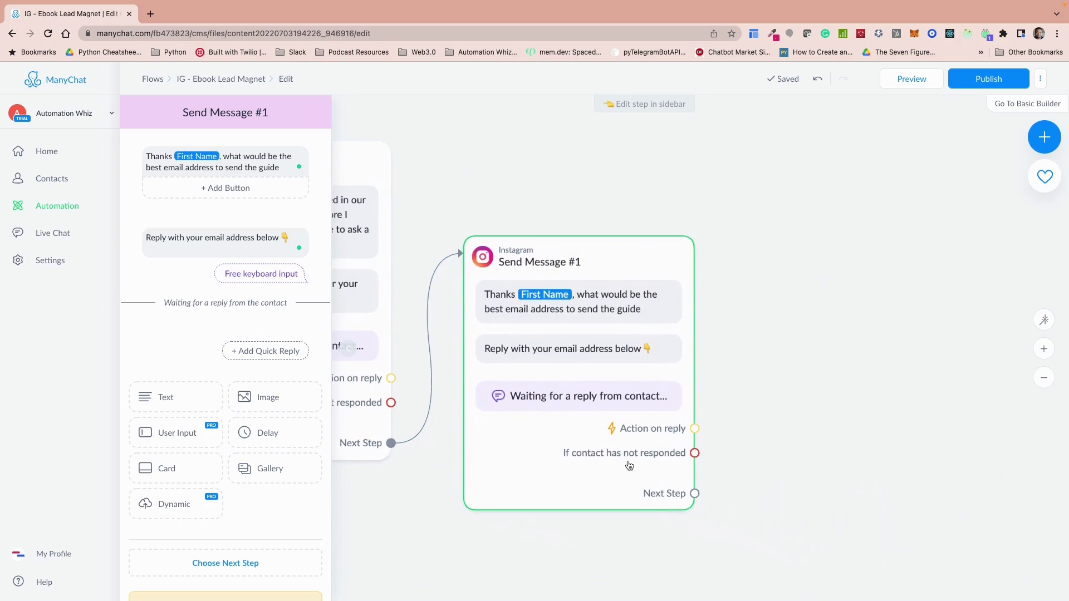
drag(694, 493, 787, 319)
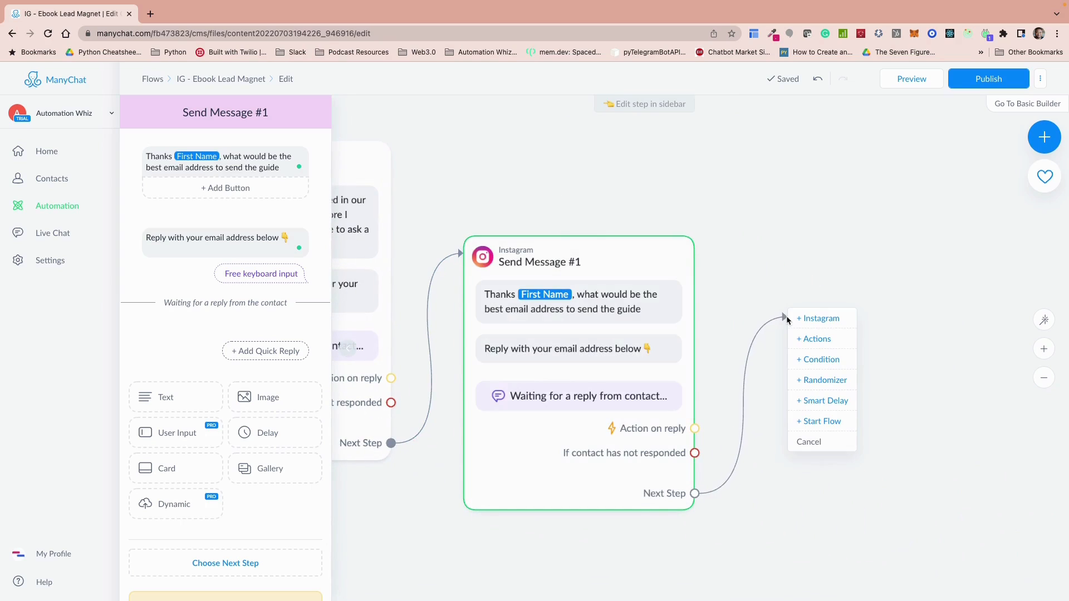
click(813, 318)
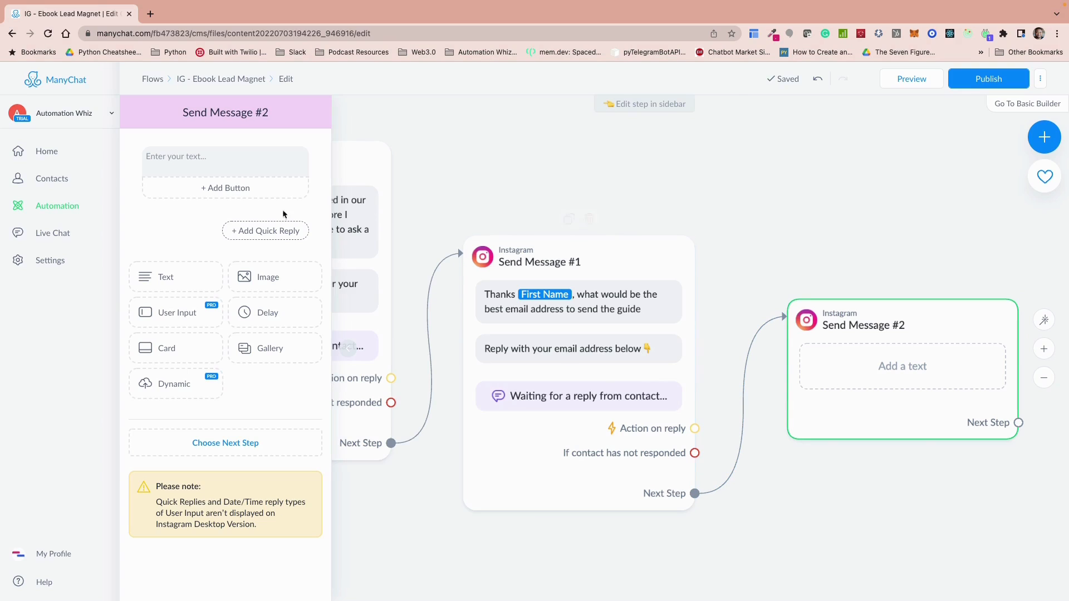
Step: Write "Thanks", the First Name field and ", I promise this is the final question. What is your top priority when it comes to Lifestyle Optimization"
click(192, 156)
text(Tjhamnk)
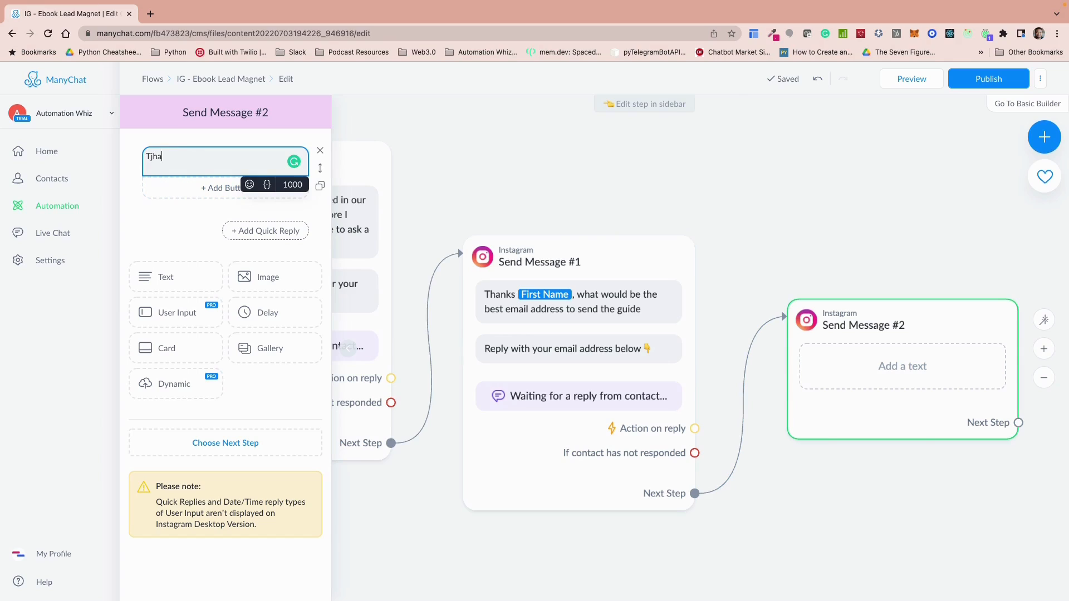
key(BackSpace)
key(BackSpace)
key(BackSpace)
key(BackSpace)
key(BackSpace)
key(BackSpace)
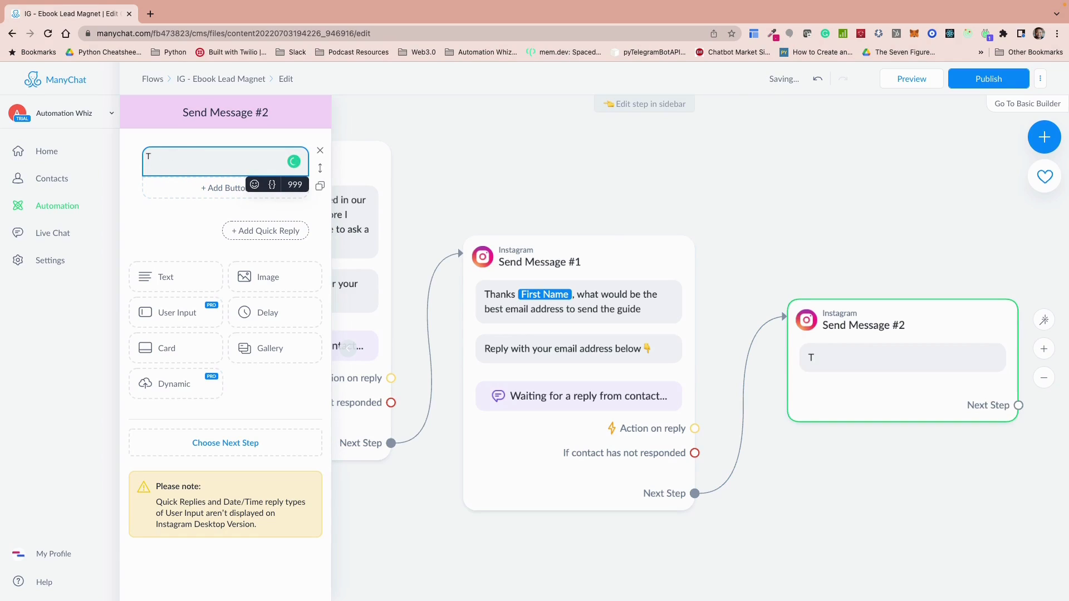
text(hanks)
click(272, 184)
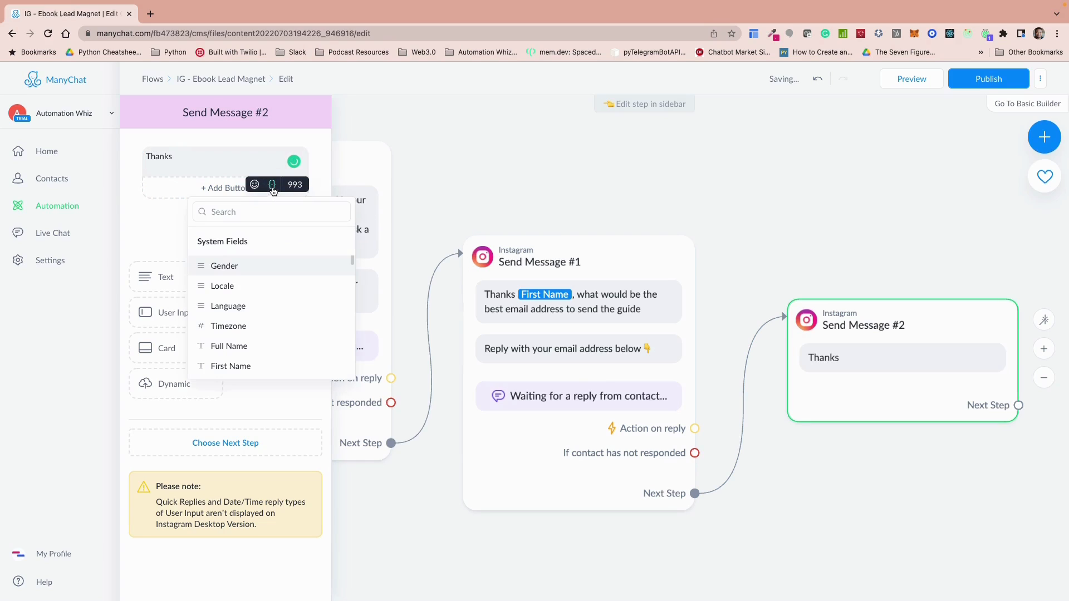
click(231, 366)
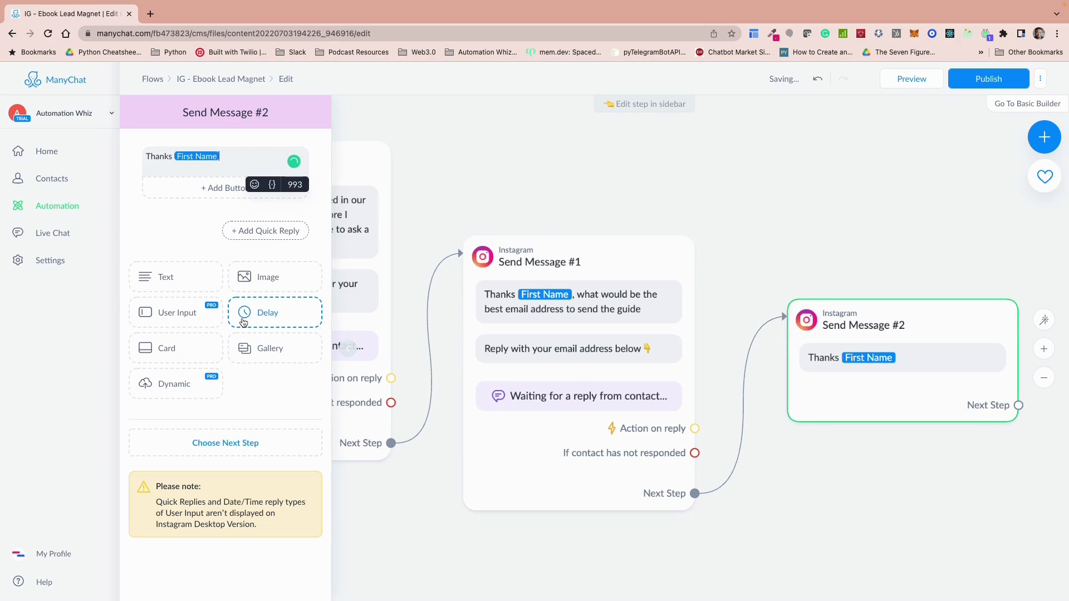
click(230, 165)
text(, I promise this is the final question. What is your top priority when it comes to Lifestyle Optimization)
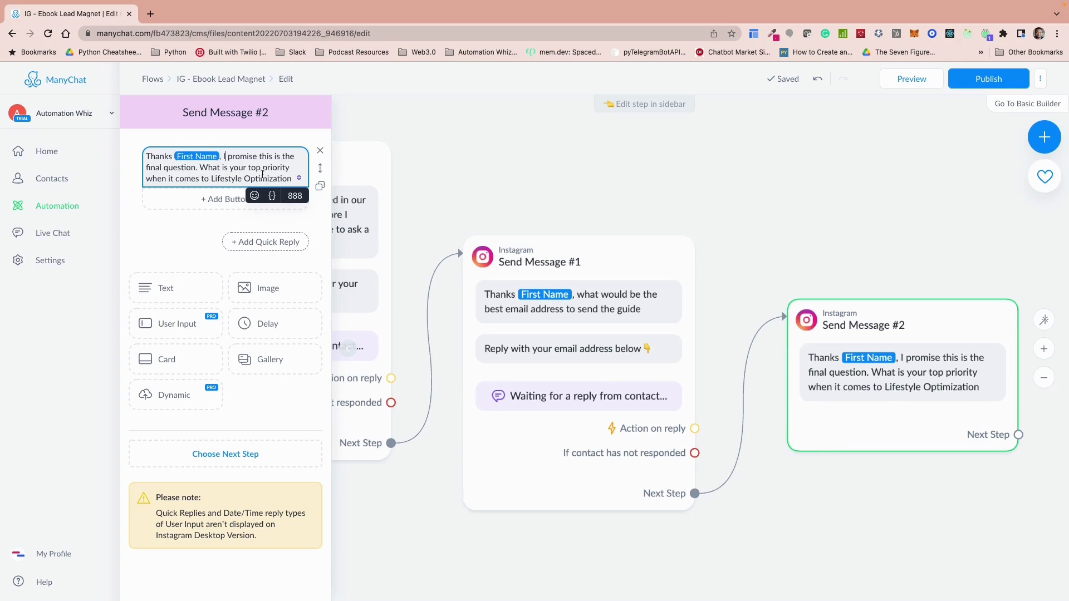
click(175, 227)
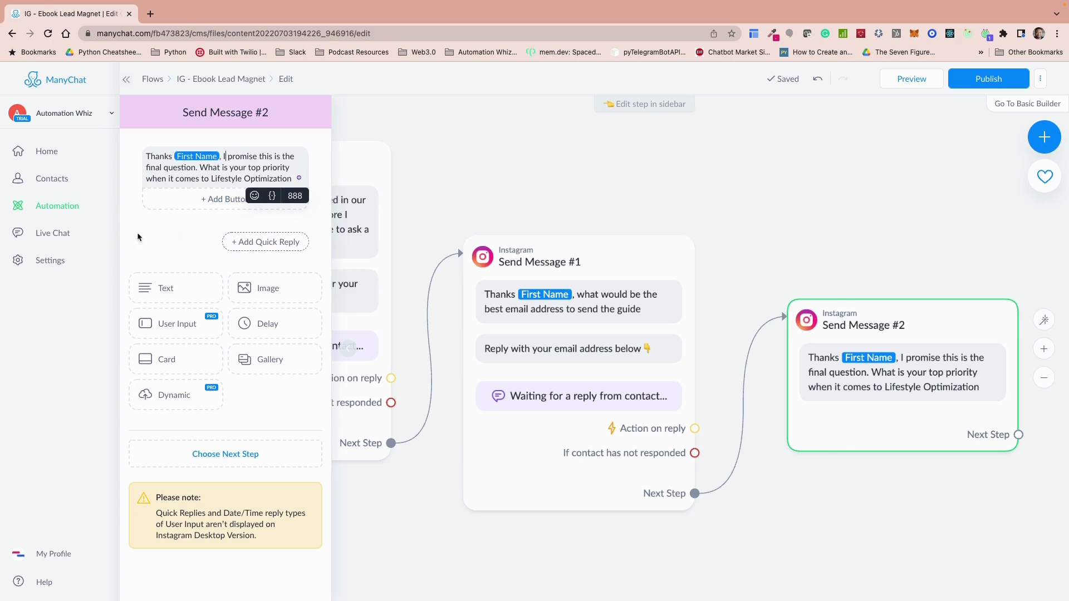
Step: Add a quick reply to the third message labelled "Work Life Balance" with a palm tree emoji in front
click(254, 245)
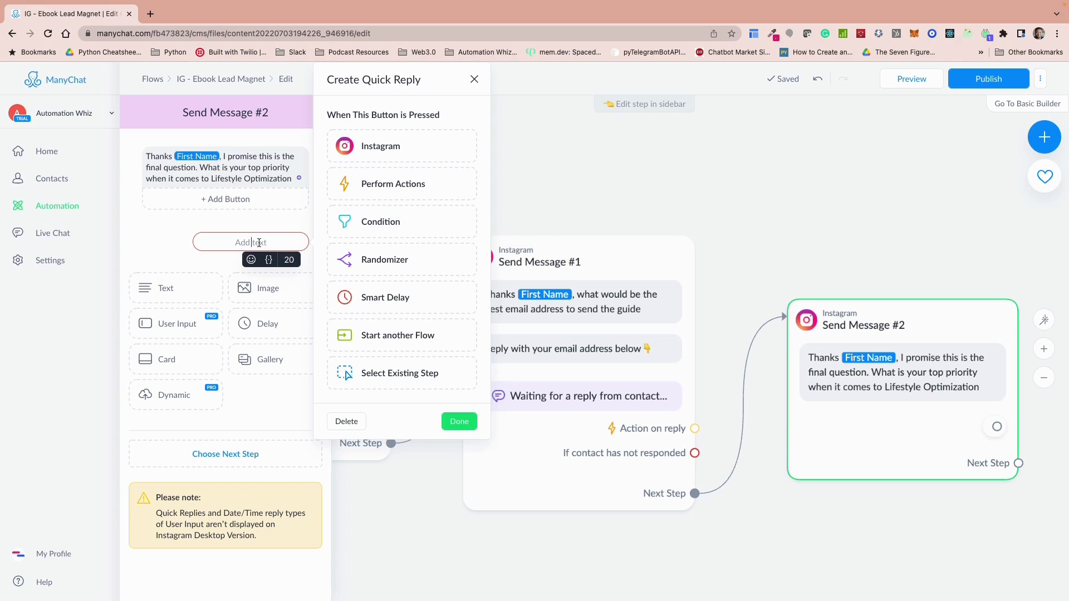
key(super+Tab)
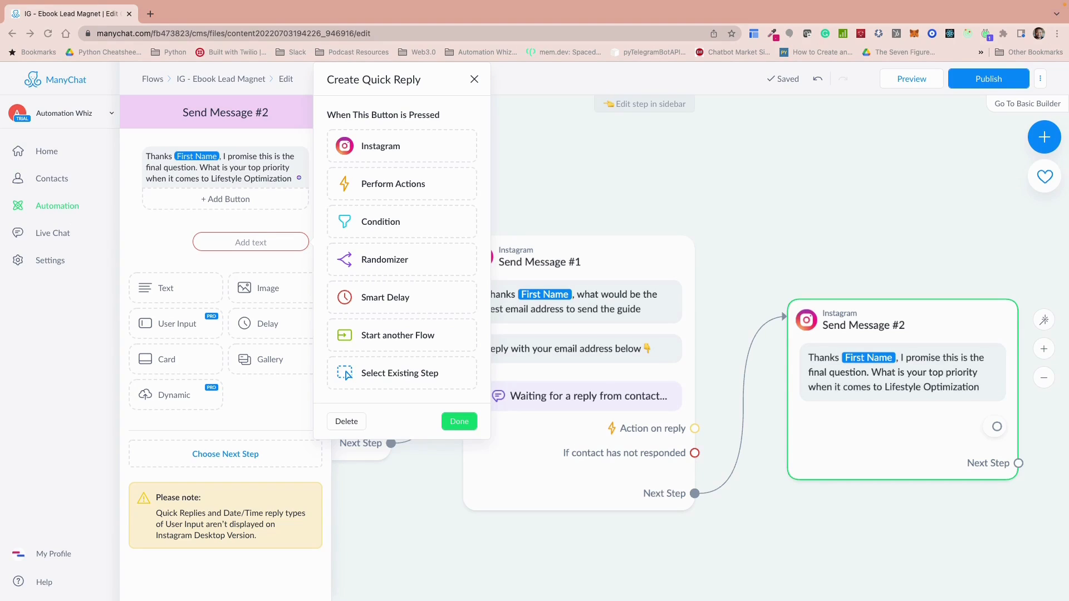
click(228, 199)
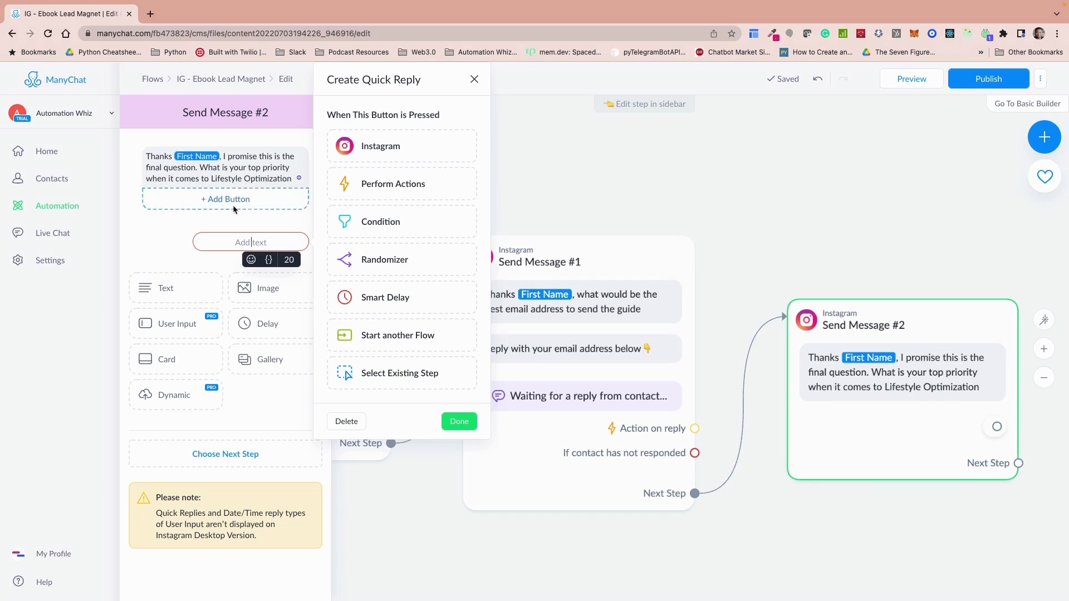
click(252, 260)
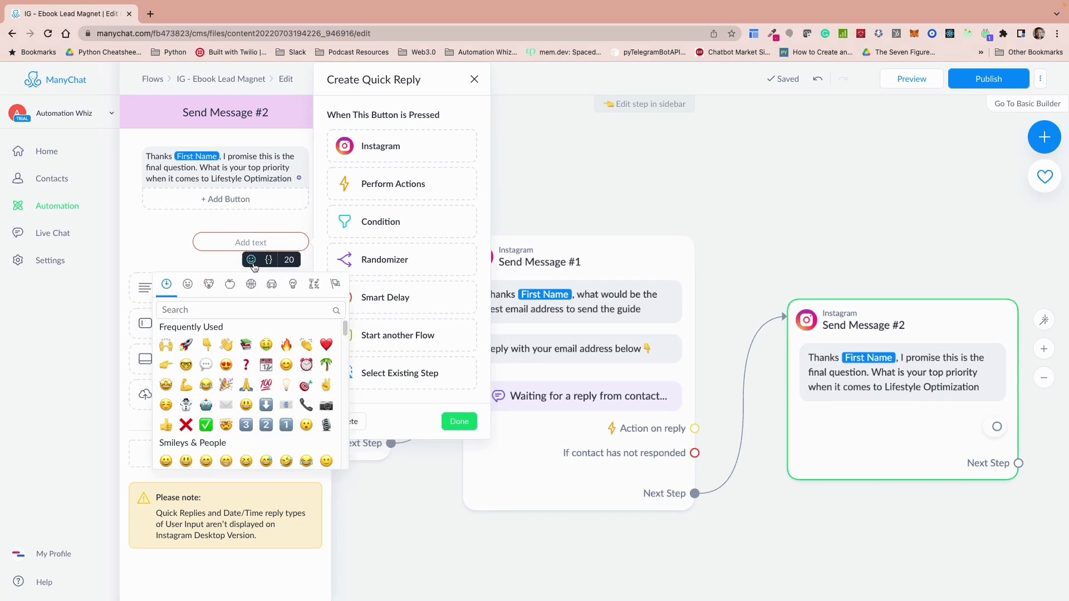
click(325, 365)
text(Wor)
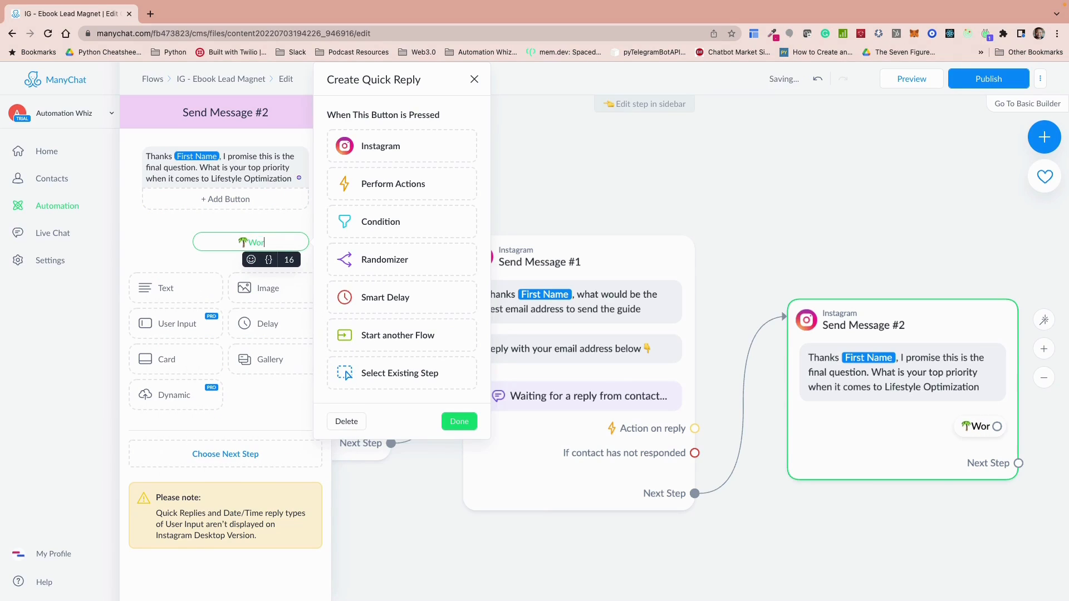
text(k Life Bal)
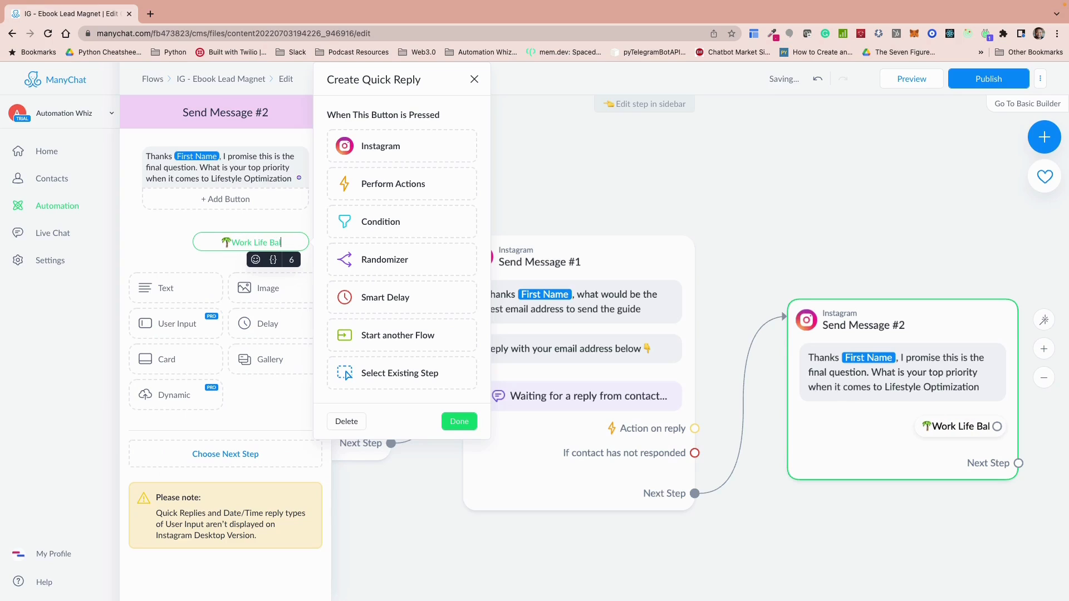
text(ance)
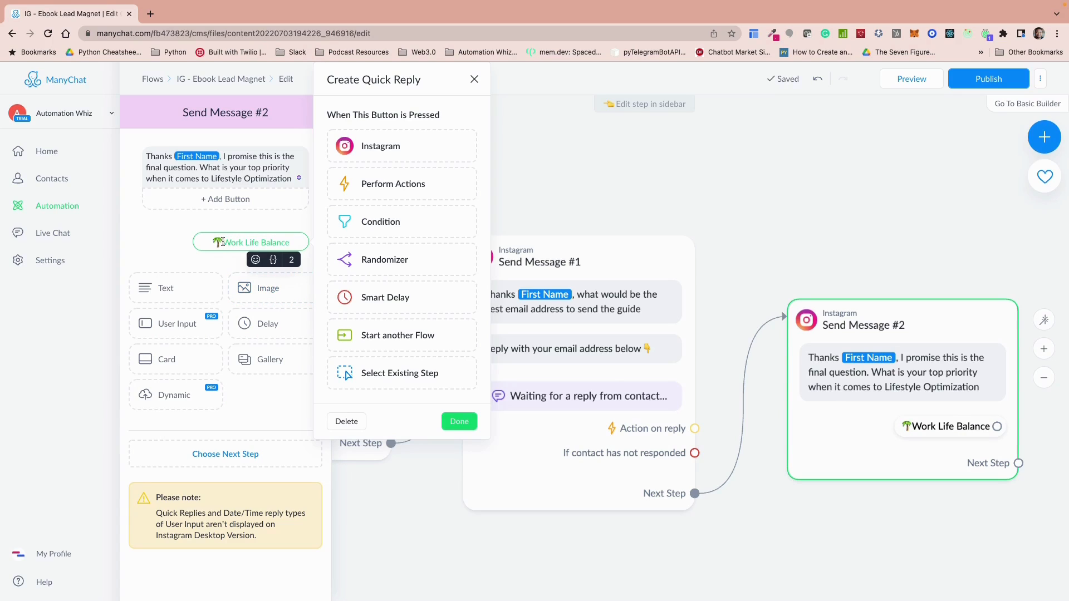
click(225, 269)
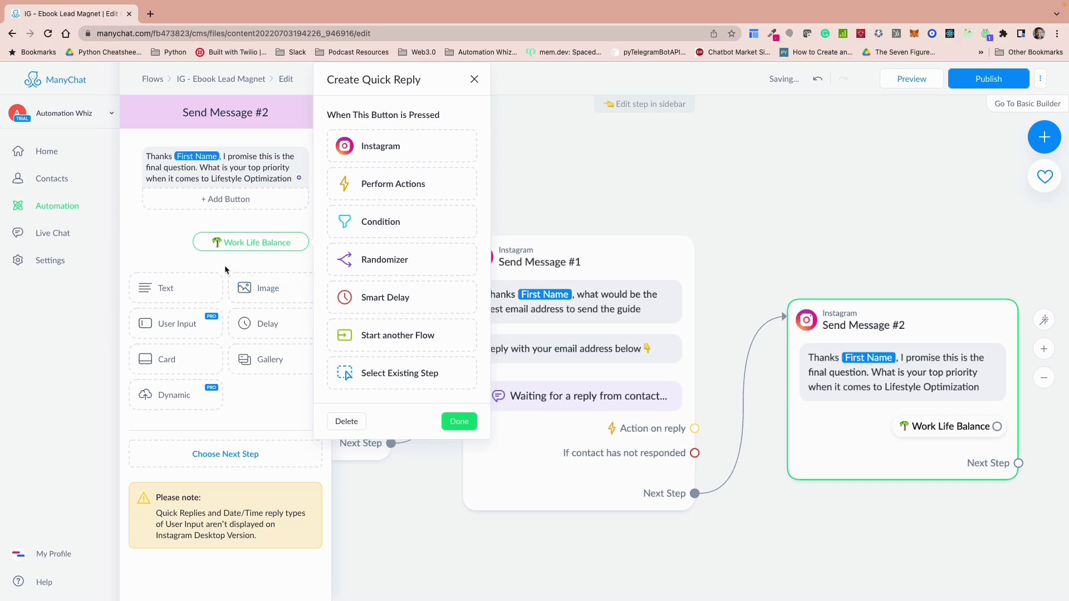
Step: Add a second quick reply to the top-priority question, labelled "Time Management" with an alarm clock emoji in front
click(261, 269)
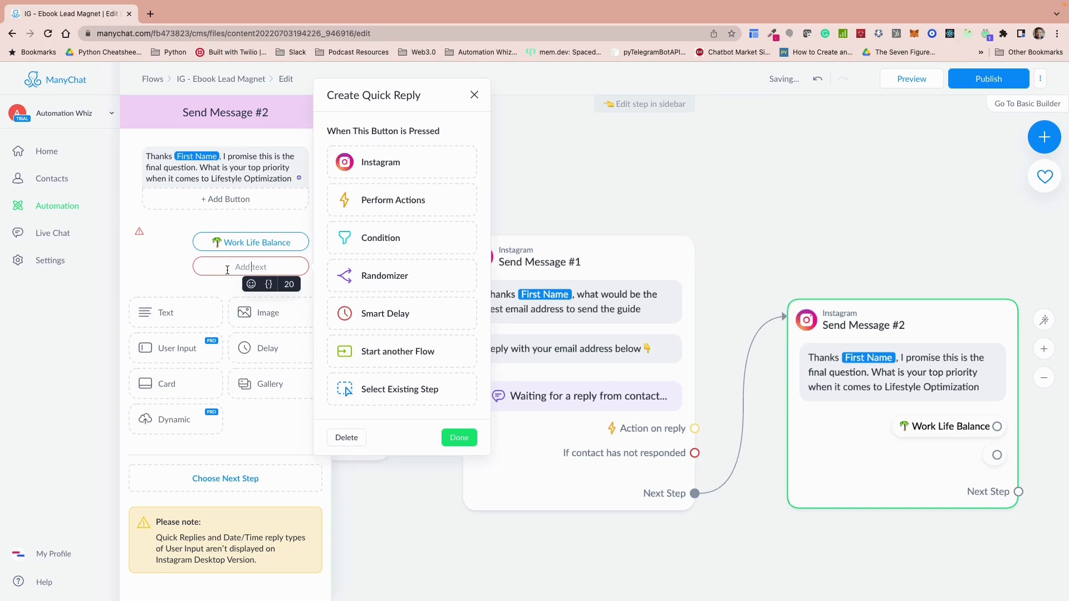
click(249, 284)
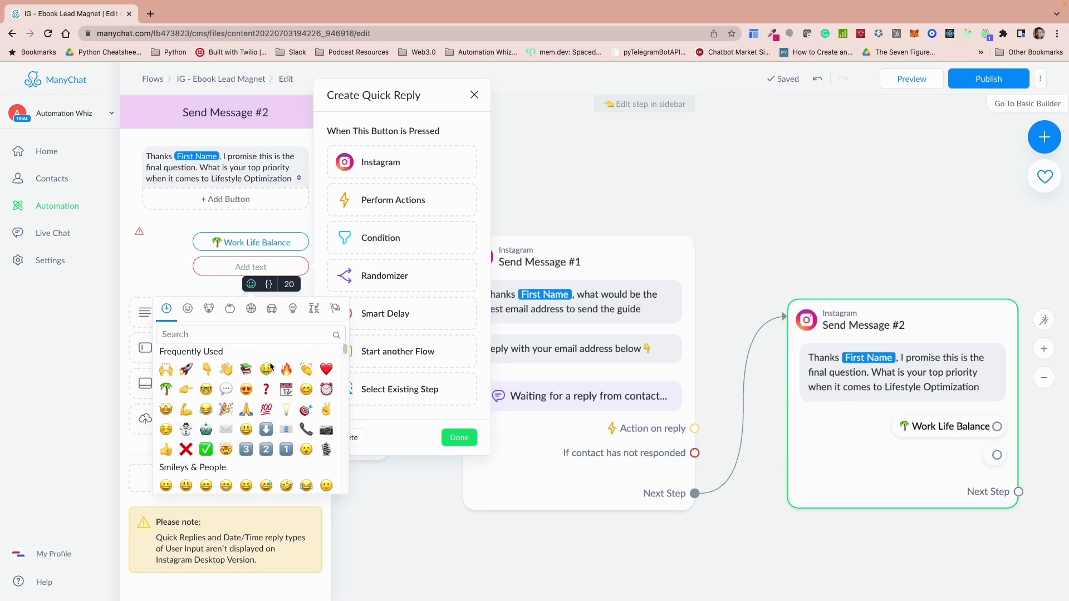
click(326, 389)
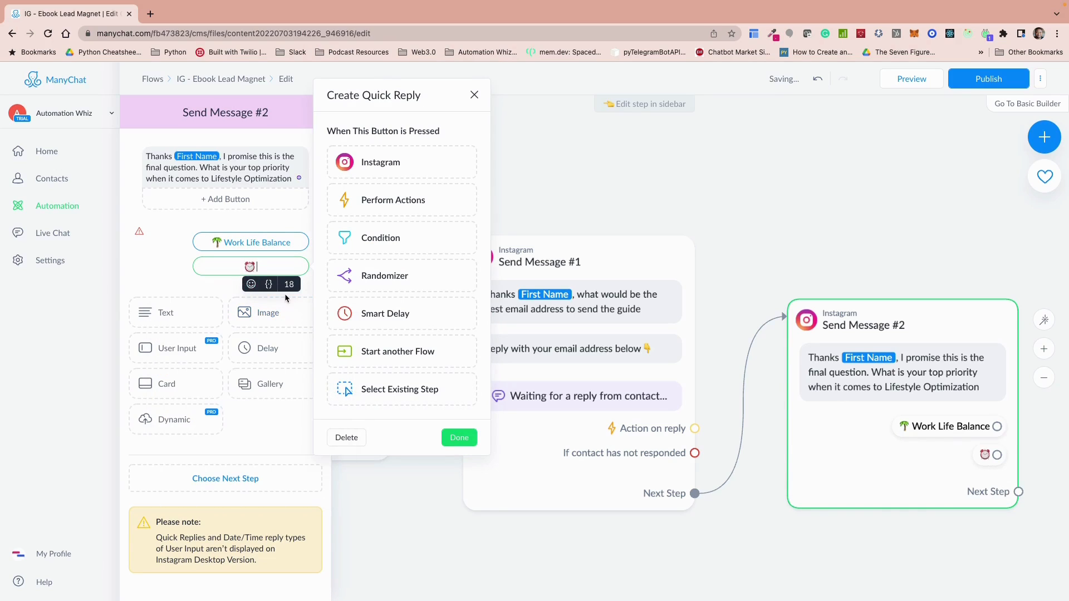
text(TYim)
key(BackSpace)
key(BackSpace)
key(BackSpace)
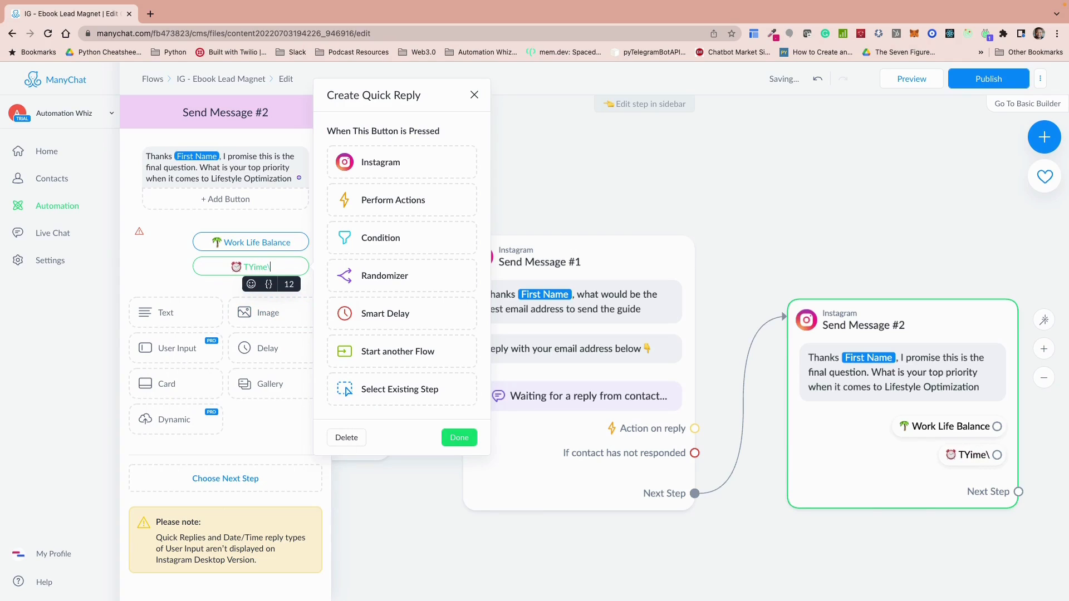
text(i)
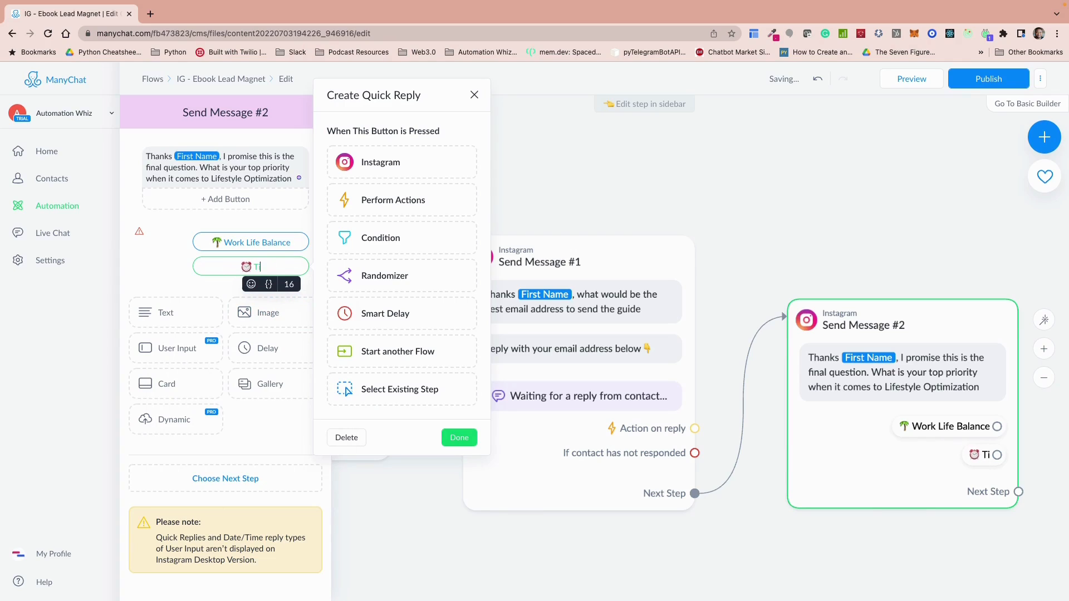
text(me Management)
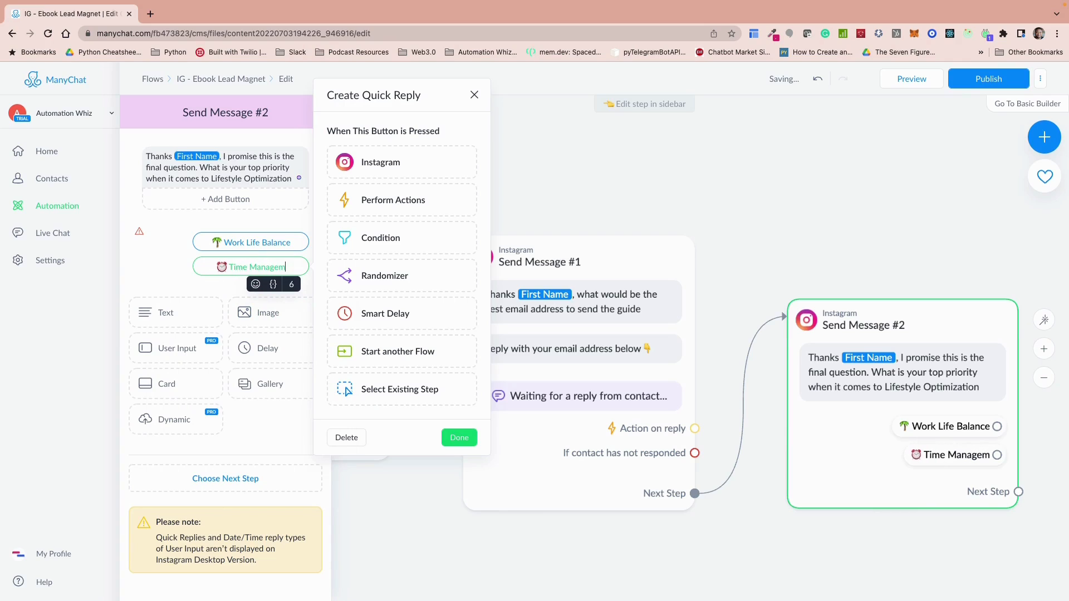
Step: Add a third quick reply labelled "Prioritization" with a dart target emoji in front and close the quick reply settings
click(249, 288)
click(249, 289)
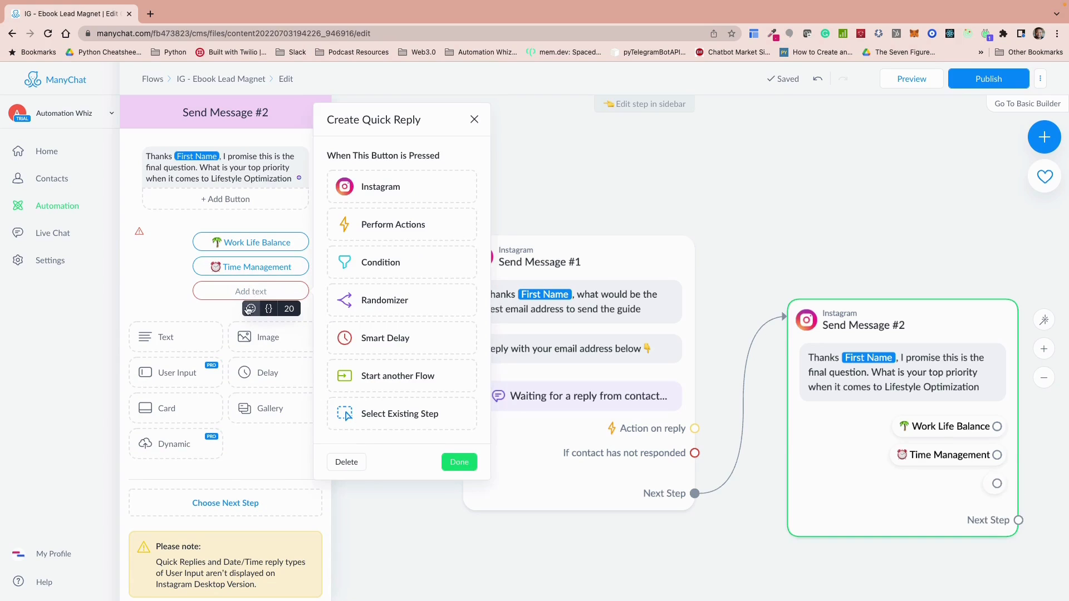
click(251, 309)
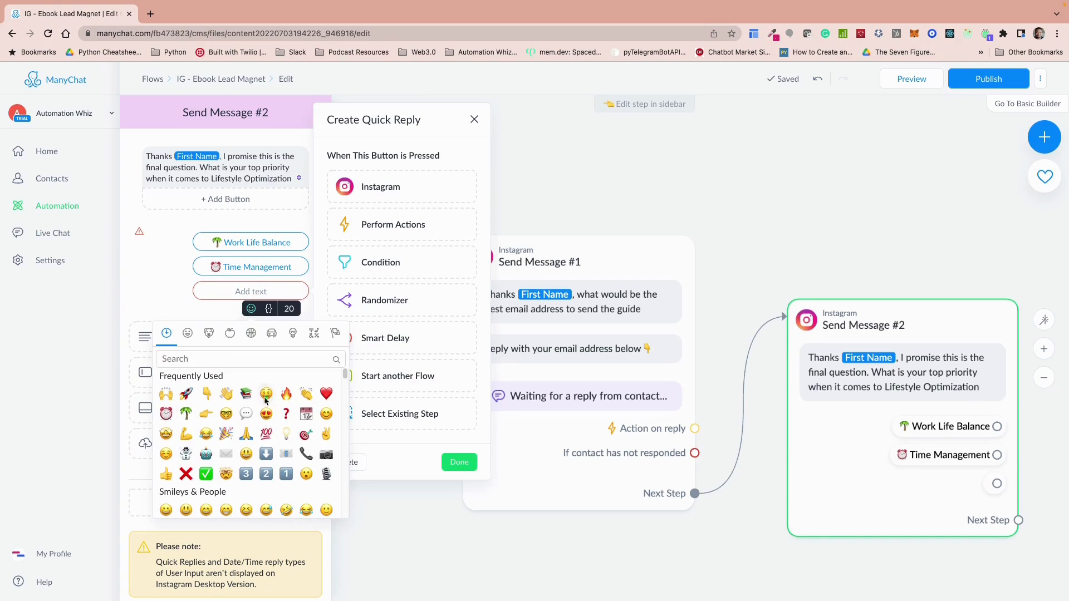
click(305, 435)
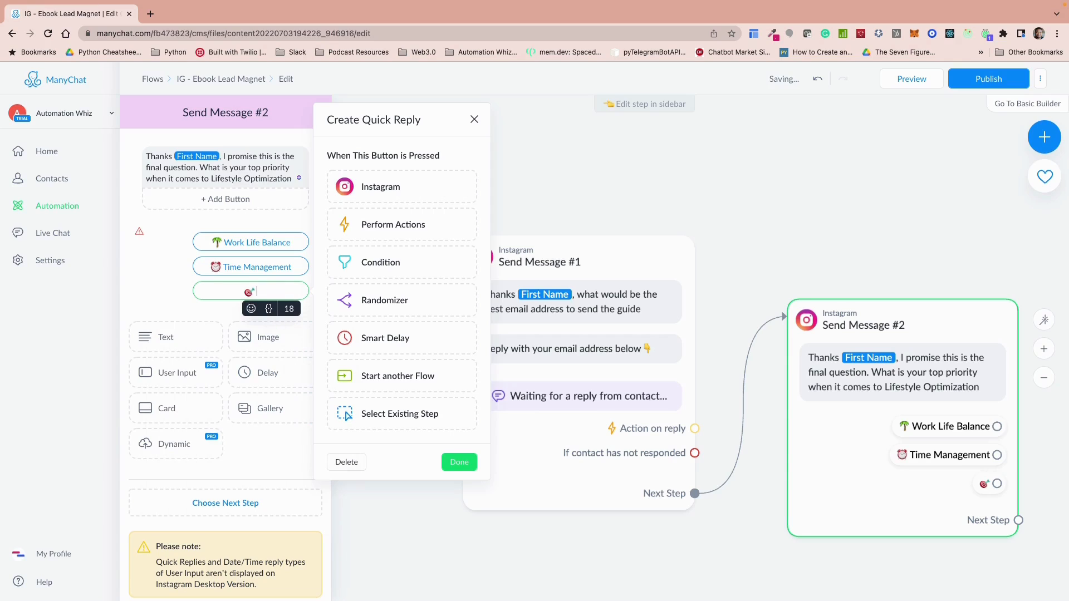
text(Prioritization)
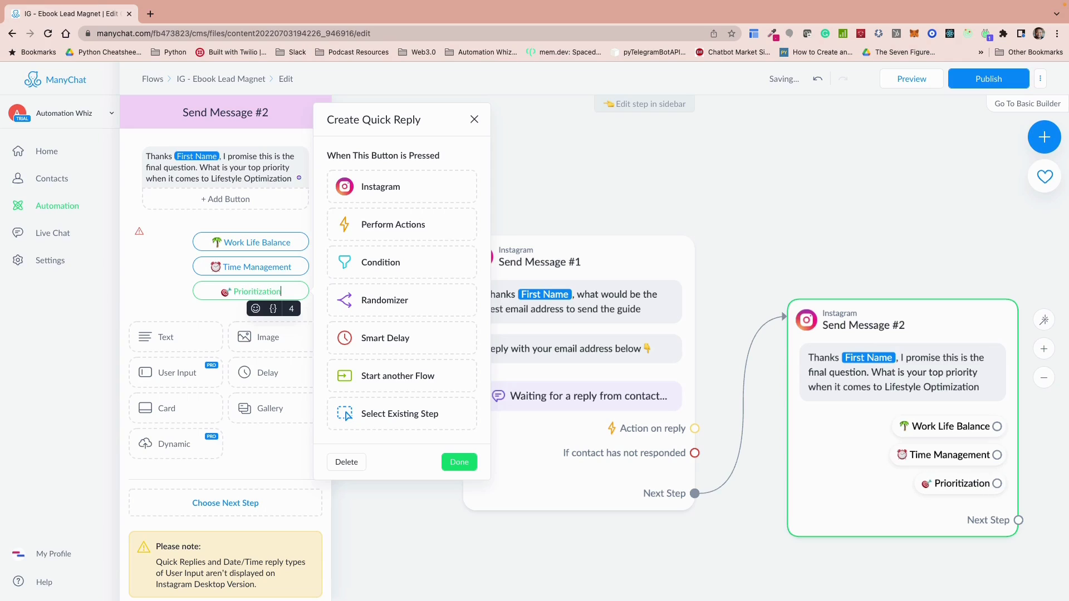
click(207, 306)
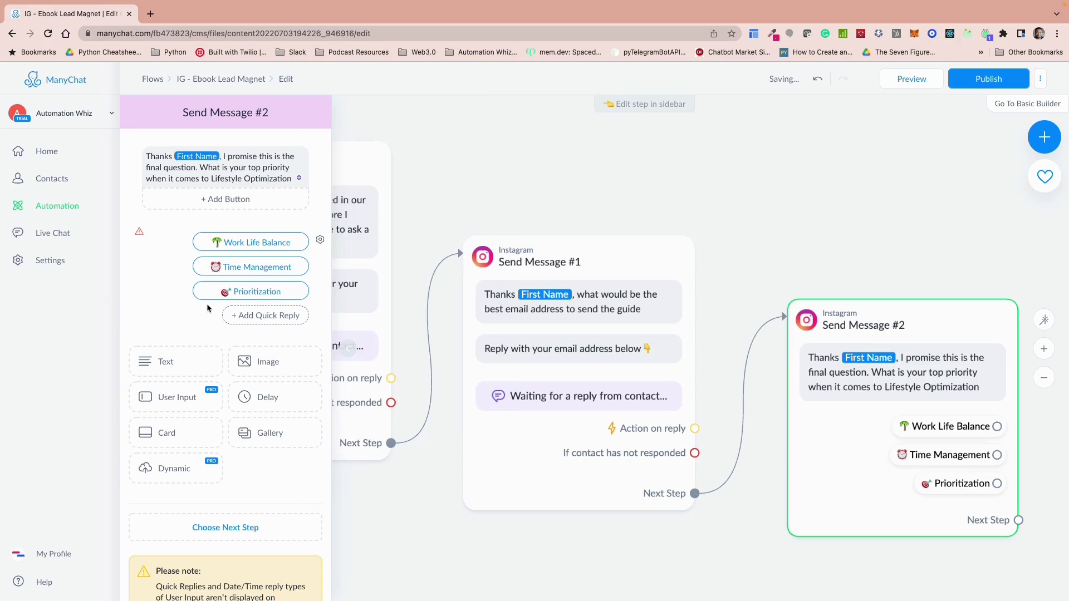
Step: Connect a new Actions step to the Work Life Balance quick reply that adds the tag "Interested in Work Life Balance"
click(596, 424)
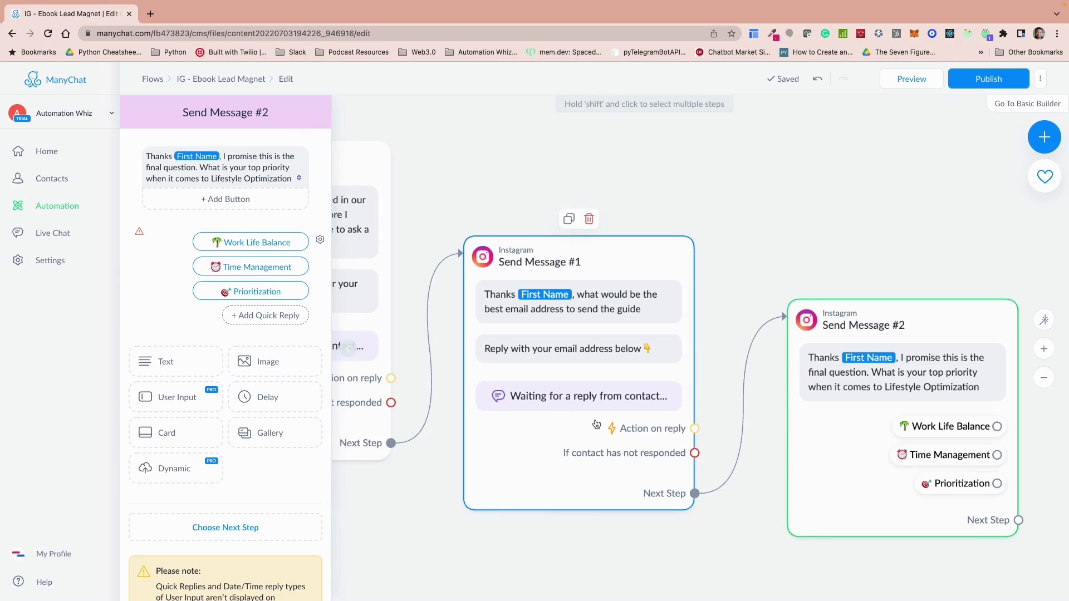
drag(745, 514, 460, 441)
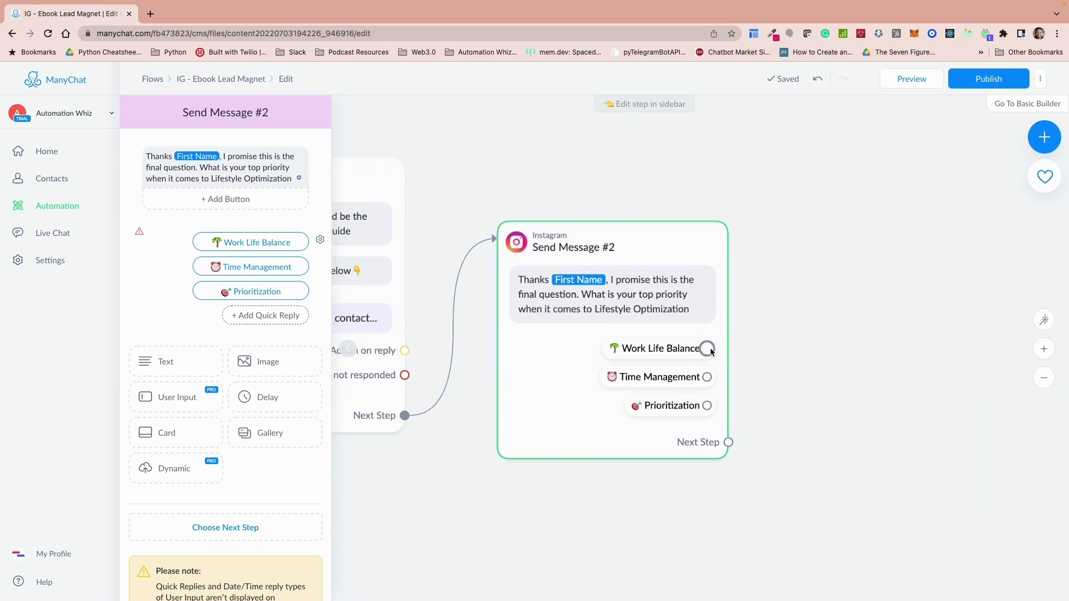
drag(707, 348, 779, 243)
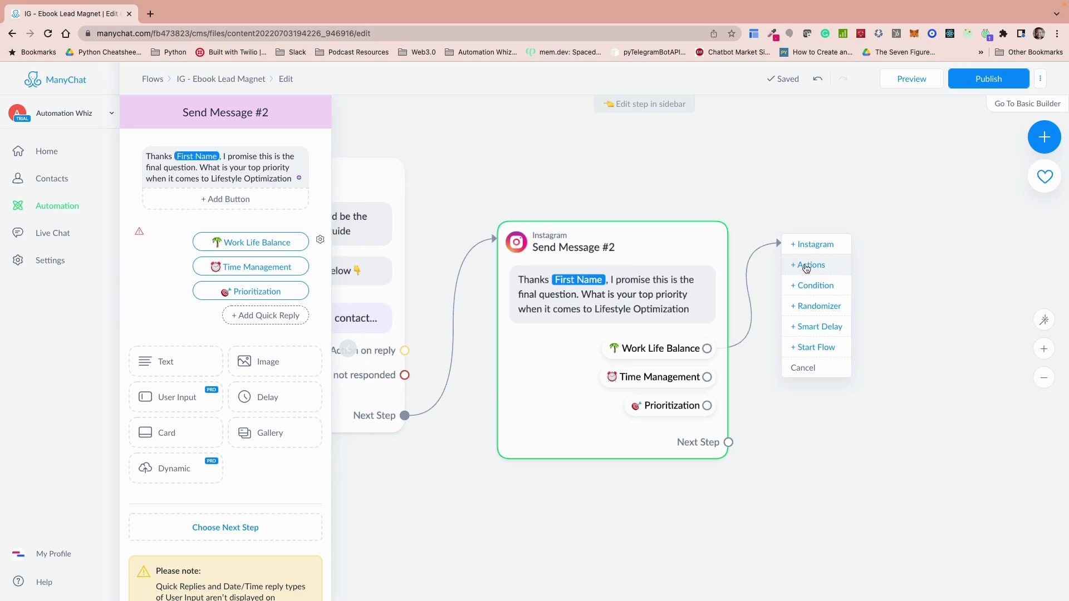
click(806, 267)
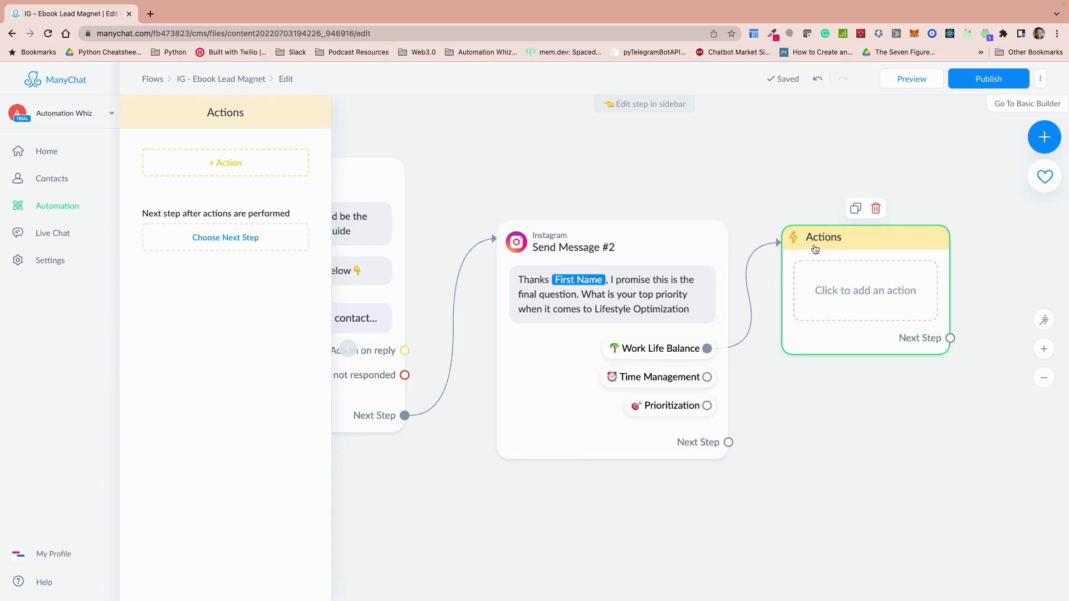
click(234, 164)
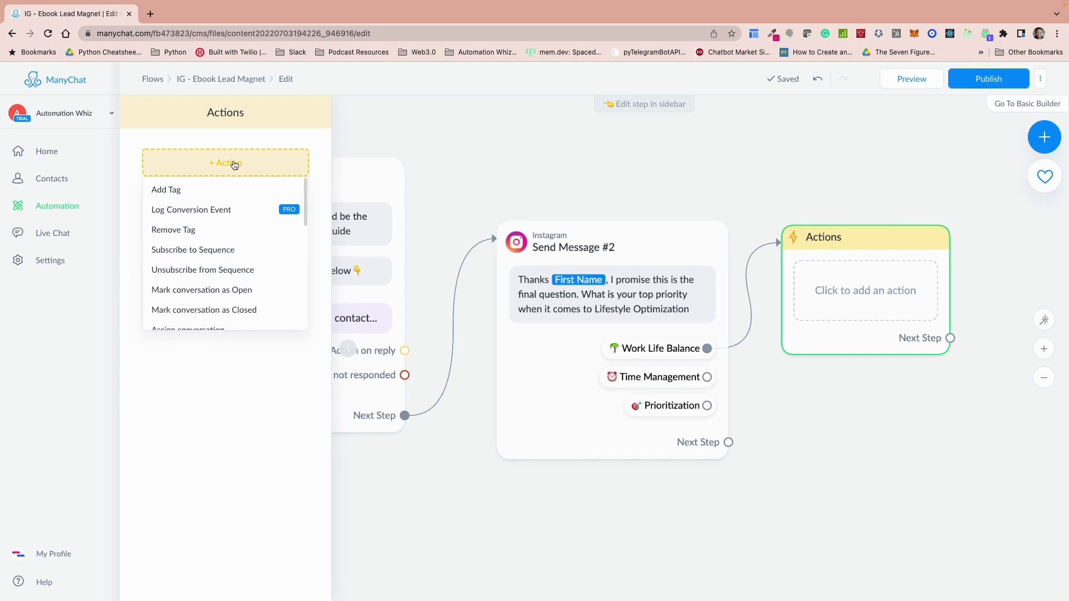
click(192, 189)
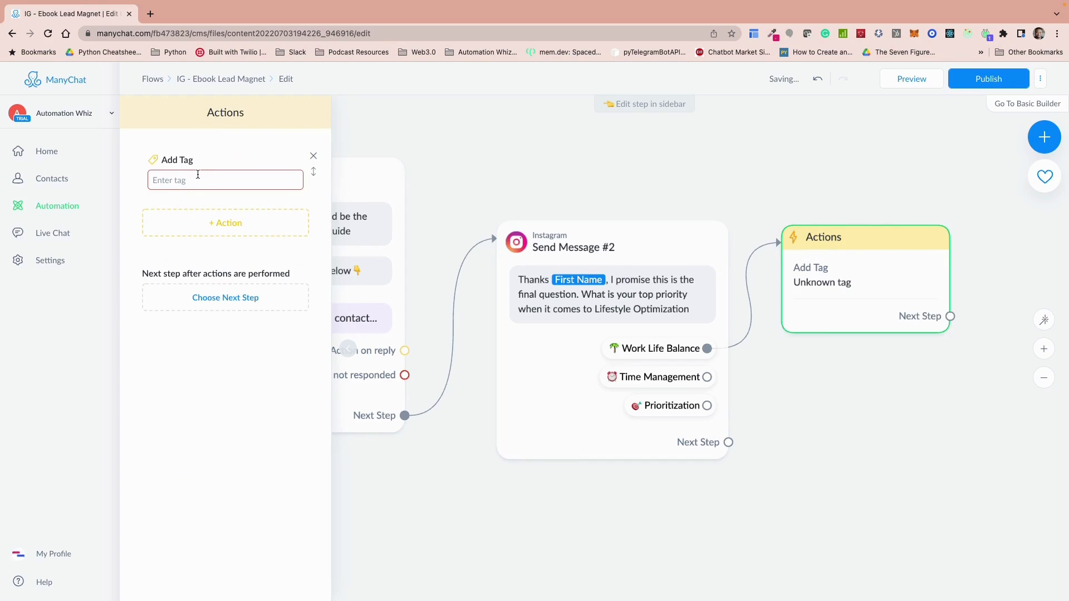
click(196, 178)
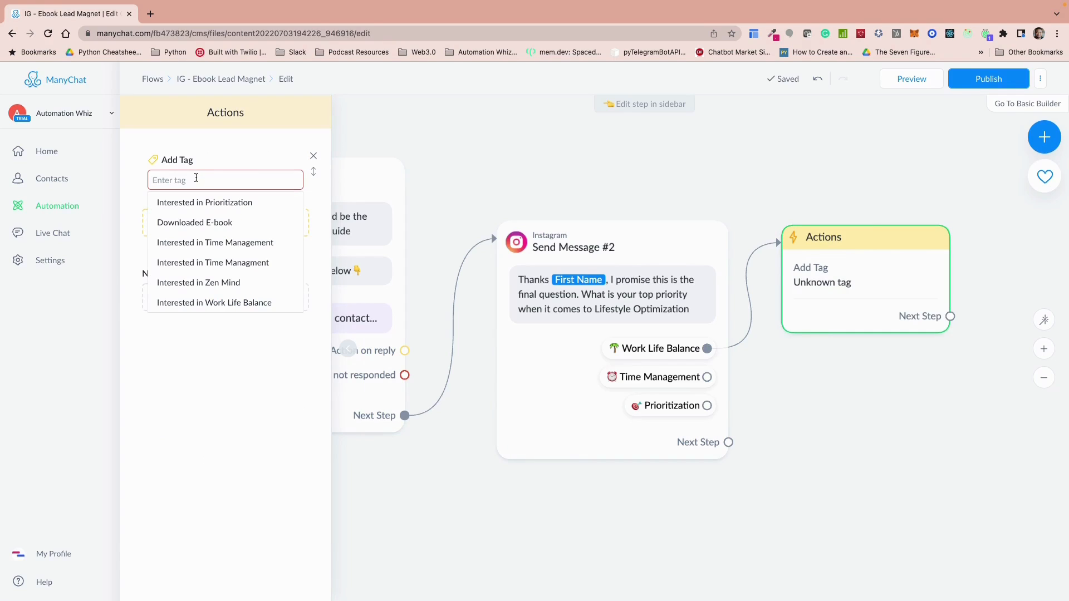
text(In)
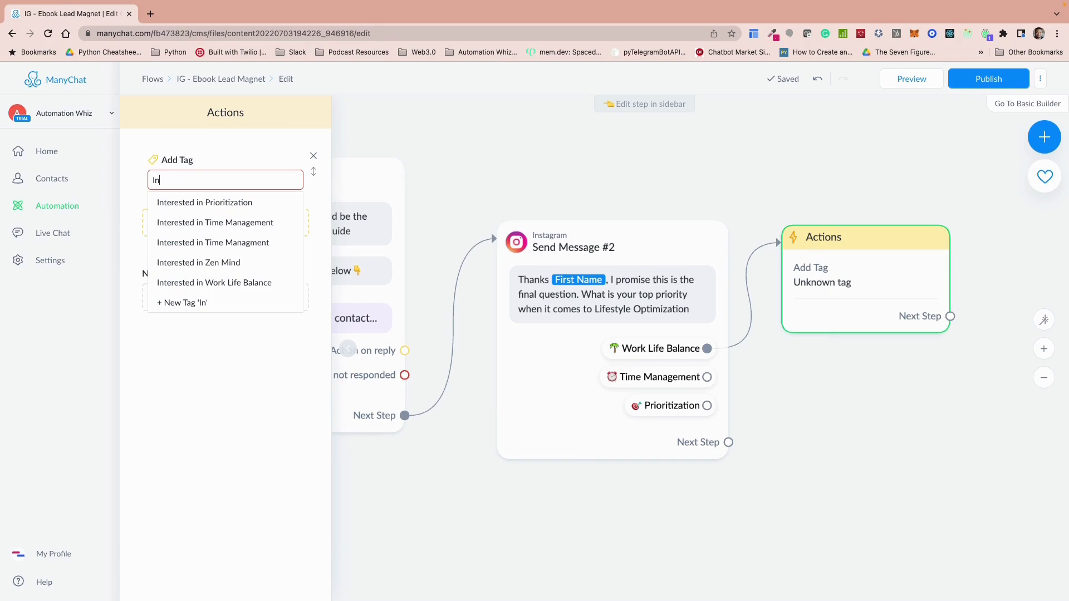
click(214, 282)
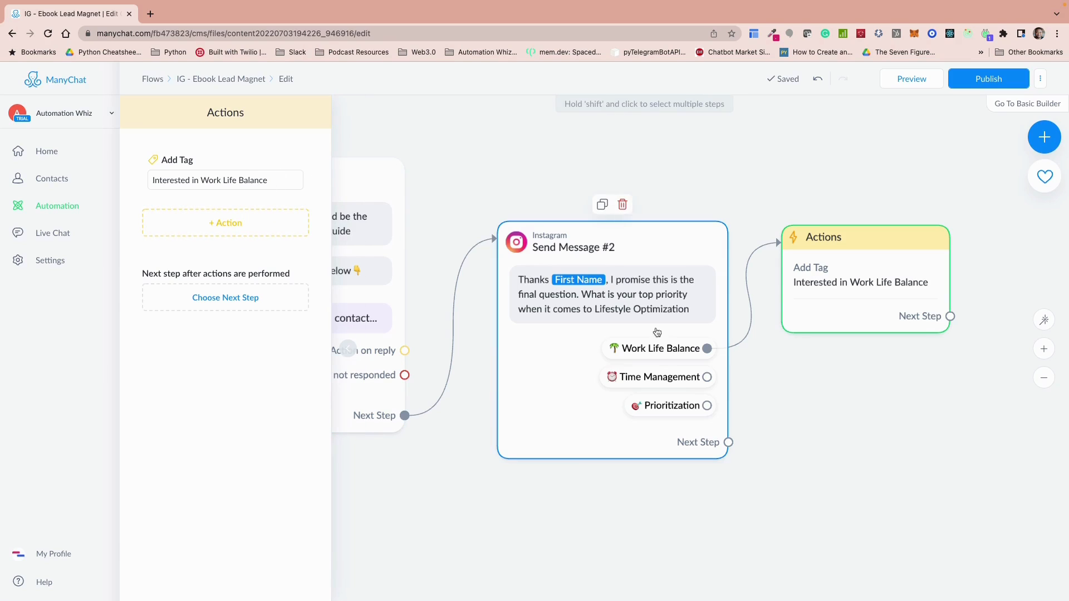
Step: Connect a new Actions step to the Time Management quick reply that adds the tag "Interested in Time Management"
click(707, 377)
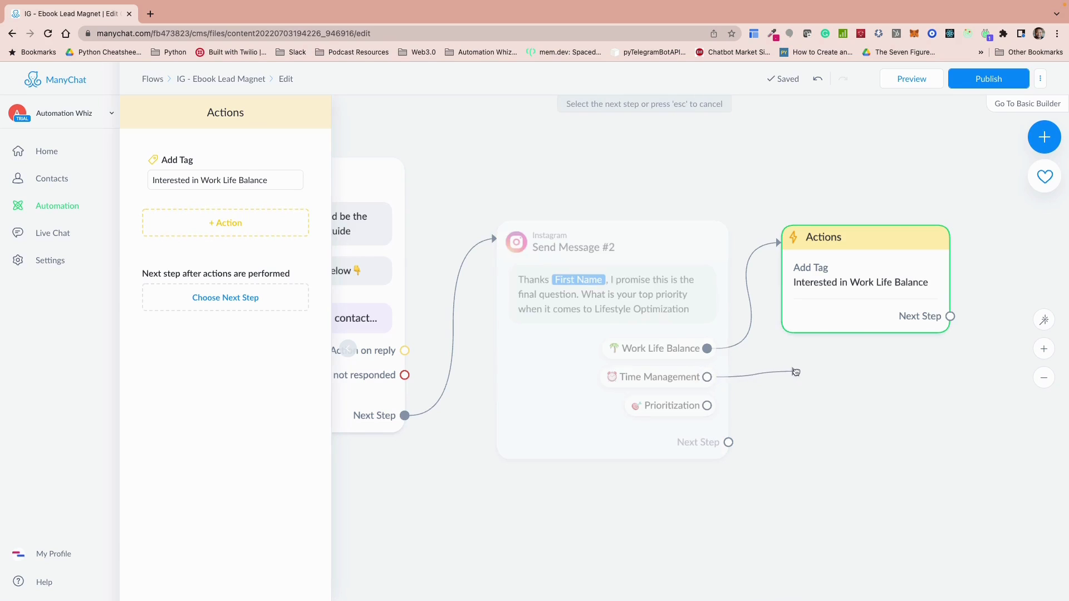
click(793, 373)
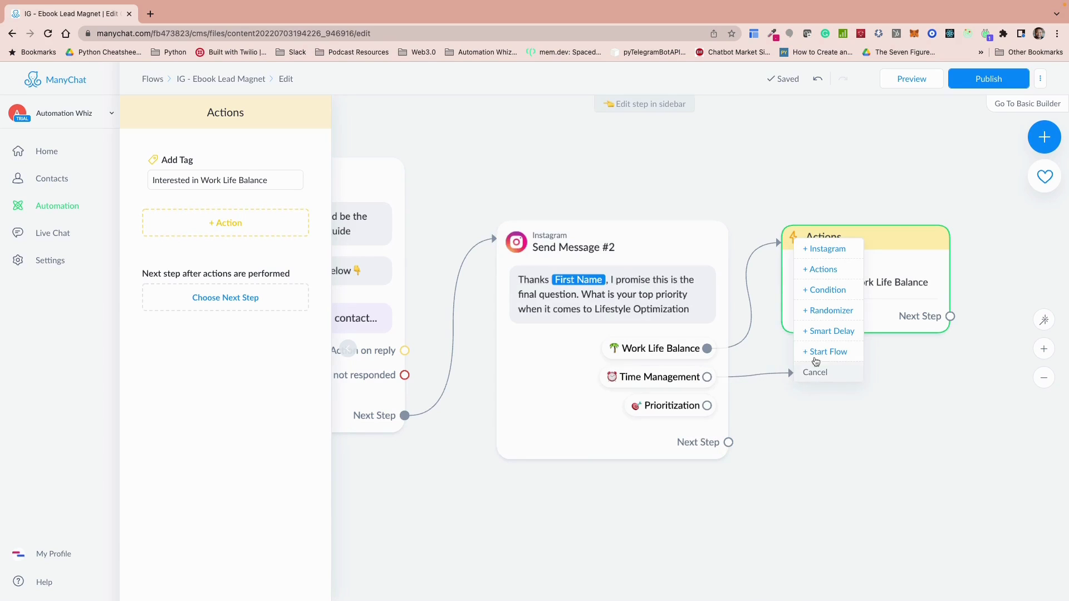
click(823, 270)
click(252, 170)
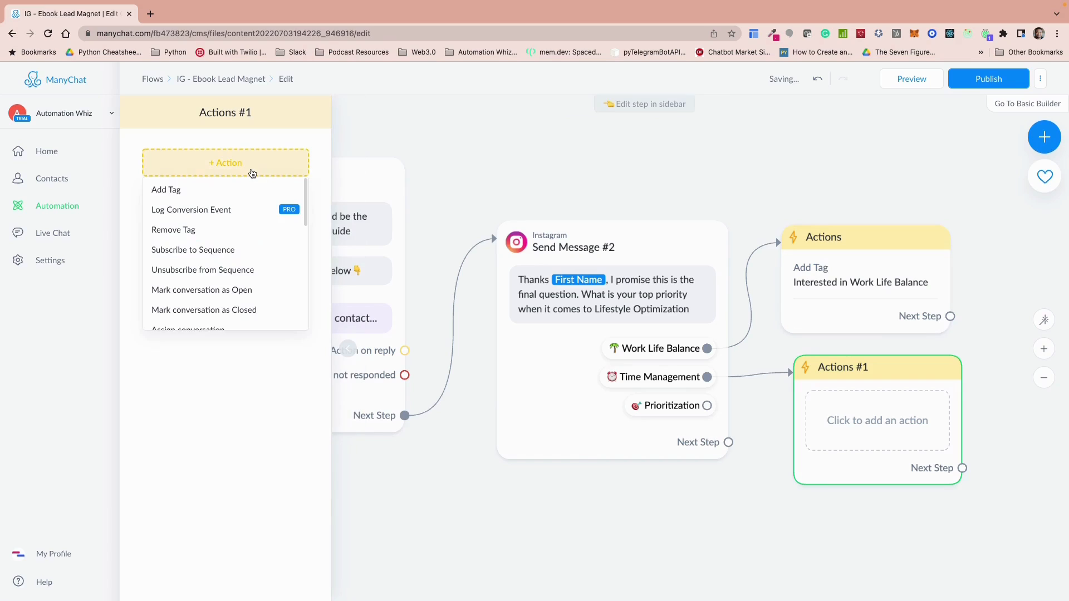
click(199, 190)
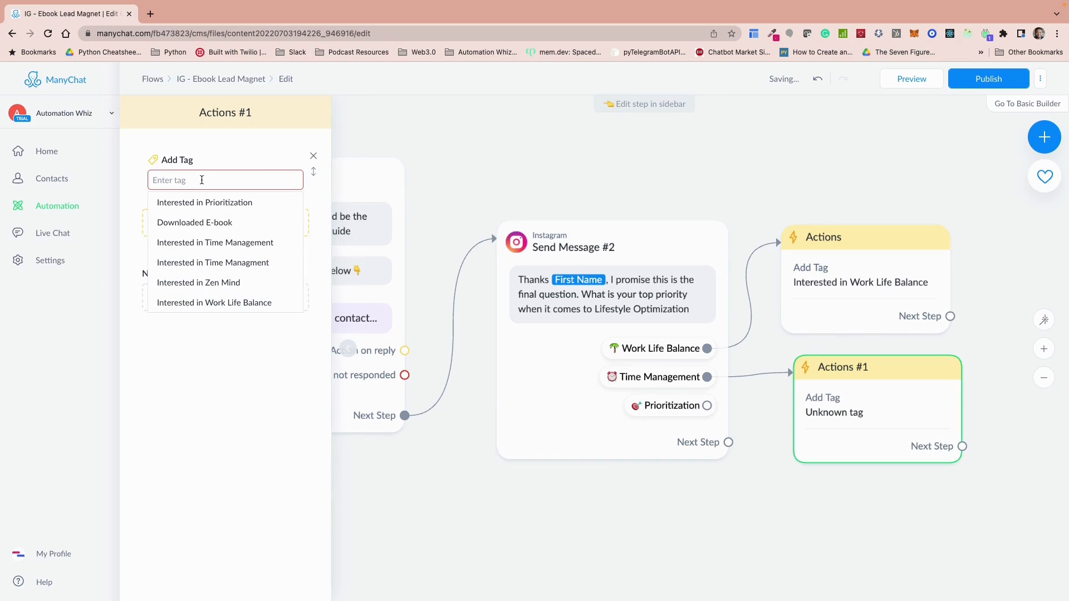
click(214, 243)
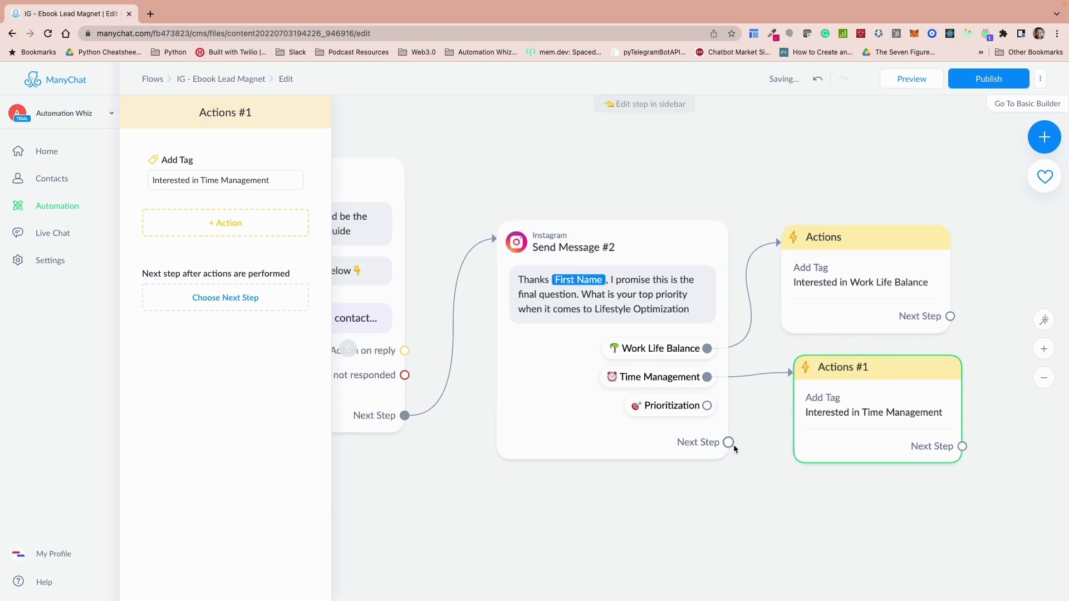
Step: Connect a new Actions step to the Prioritization quick reply that adds the tag "Interested in Prioritization"
drag(728, 442, 811, 503)
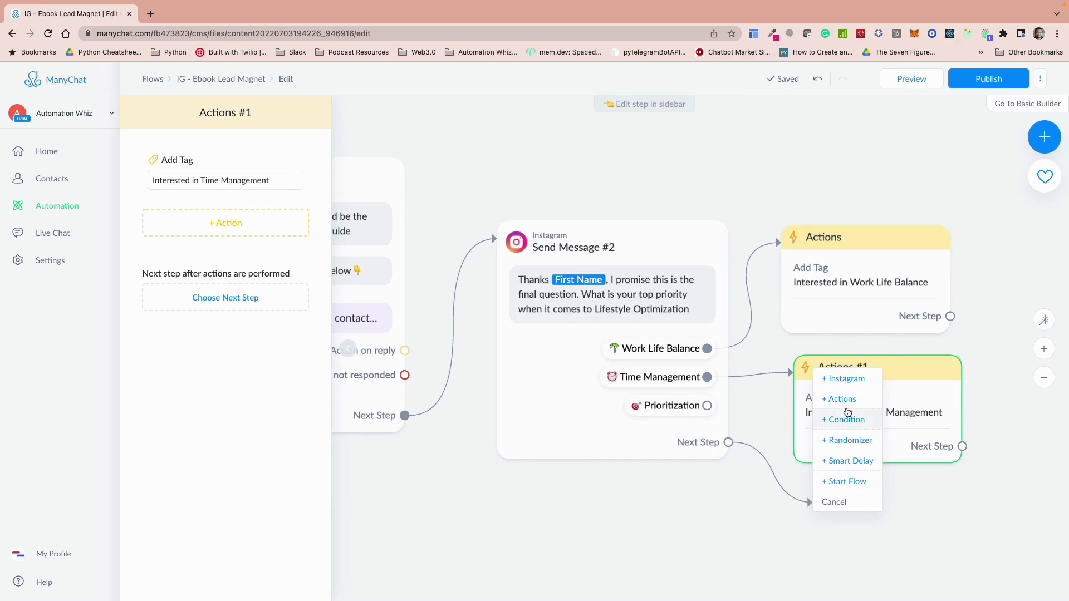
click(709, 408)
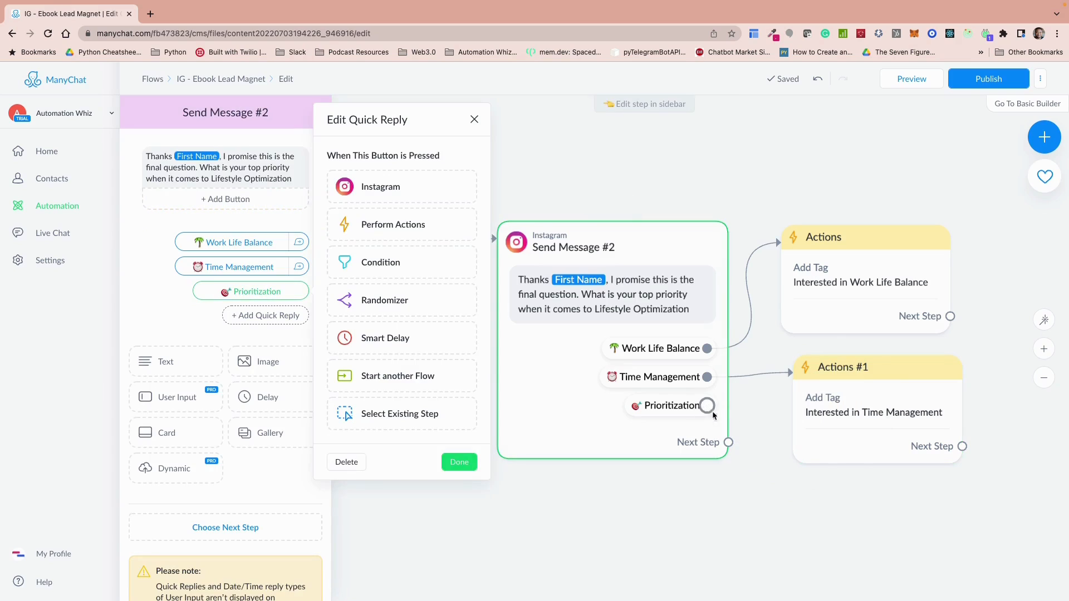
drag(714, 413, 787, 511)
click(824, 403)
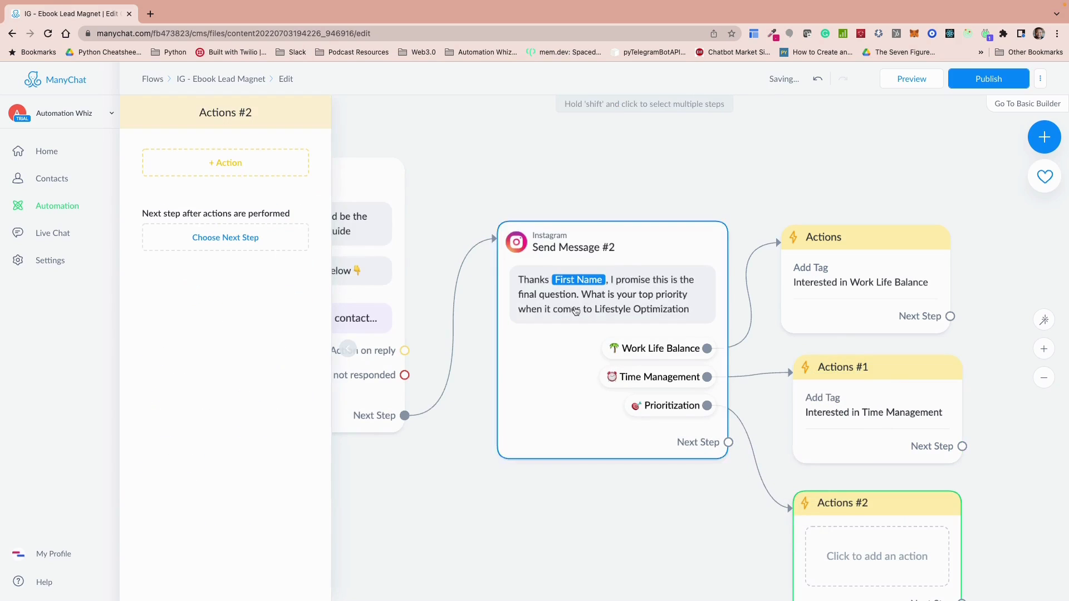
click(233, 166)
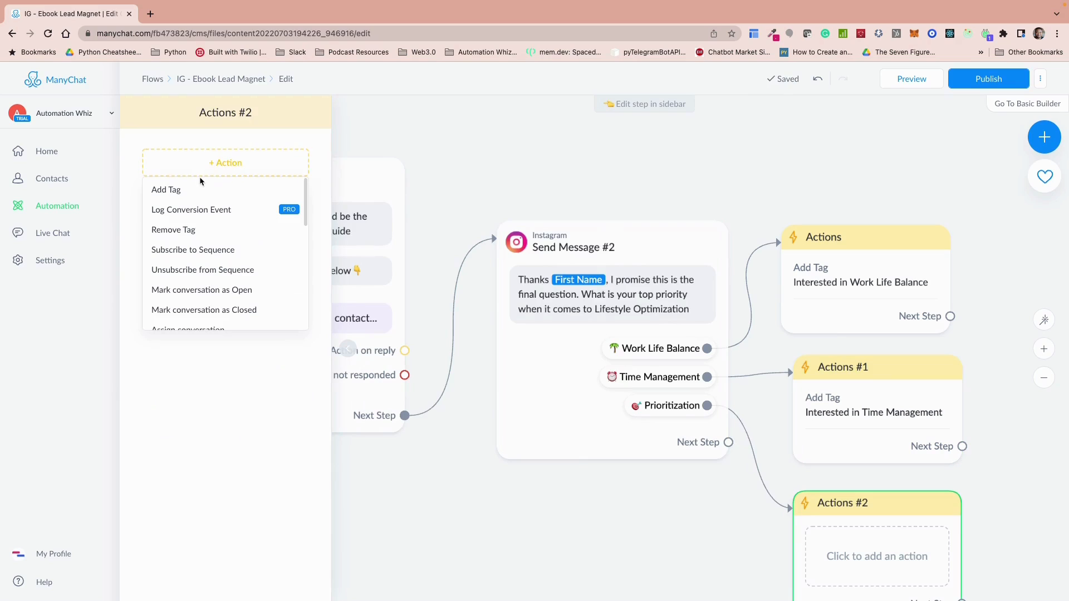
click(164, 190)
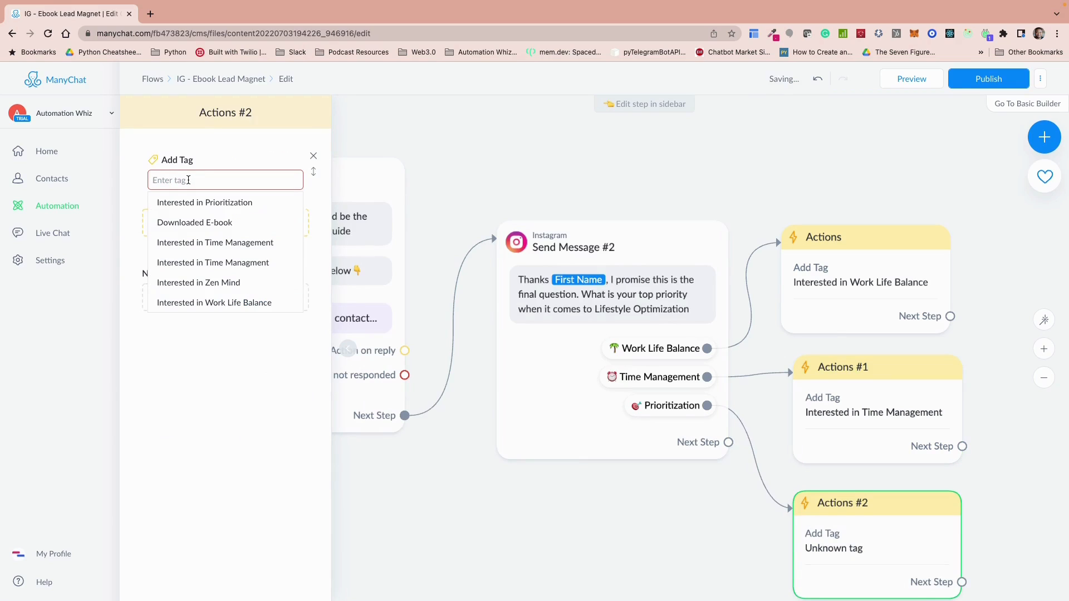
click(212, 201)
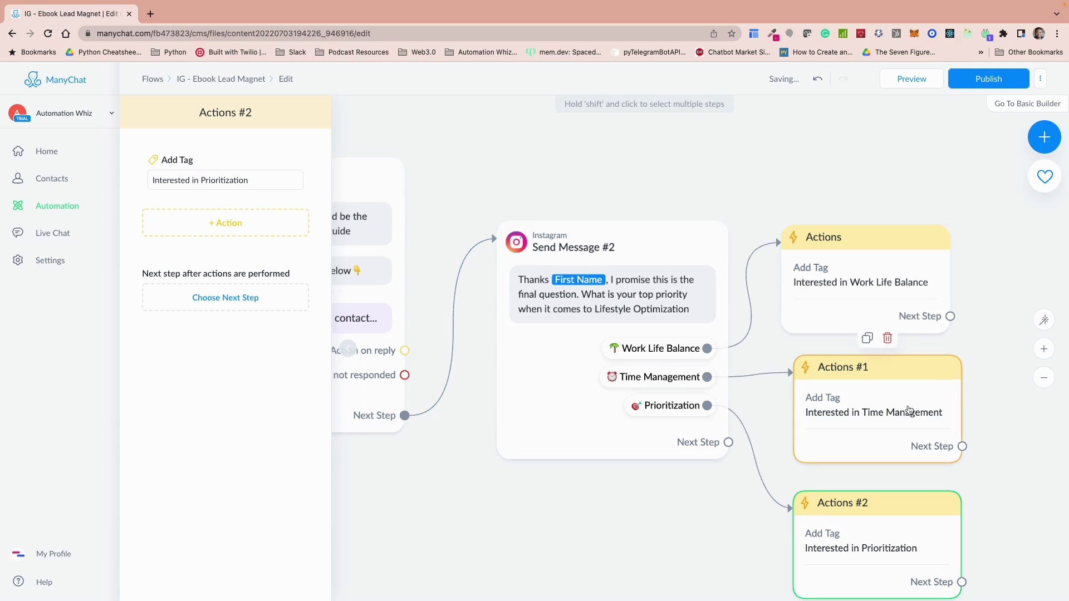
Step: Arrange the three tagging Actions steps in an aligned, evenly spaced column beside the top-priority question
drag(839, 284, 850, 271)
mouse_move(853, 368)
mouse_down()
mouse_move(853, 340)
mouse_move(853, 351)
mouse_up()
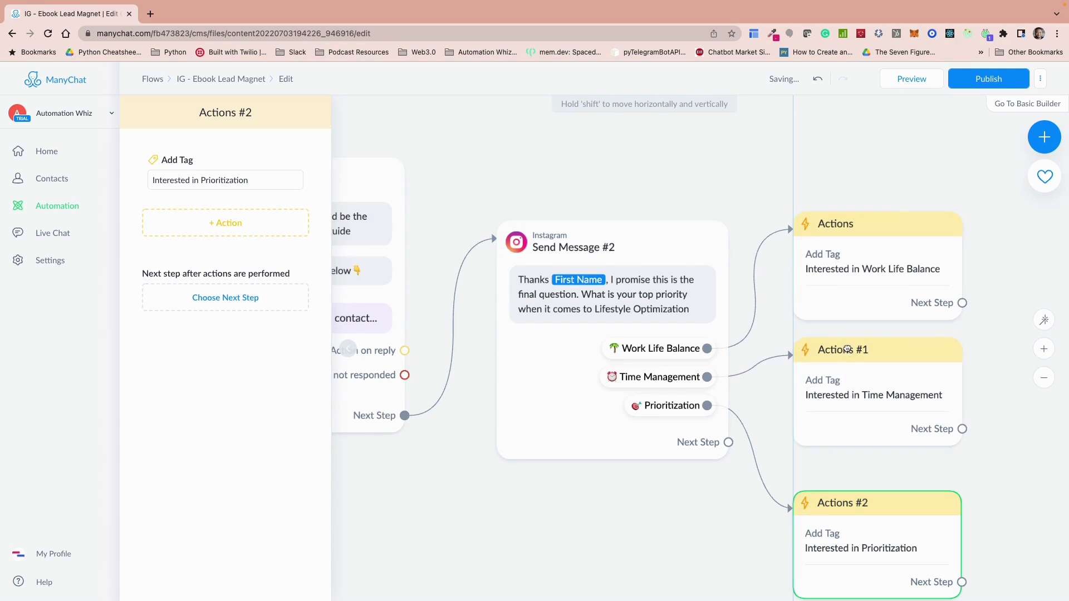
drag(861, 521, 862, 497)
Step: Connect a new Instagram message as the next step after the Work Life Balance tagging action
drag(692, 539, 465, 530)
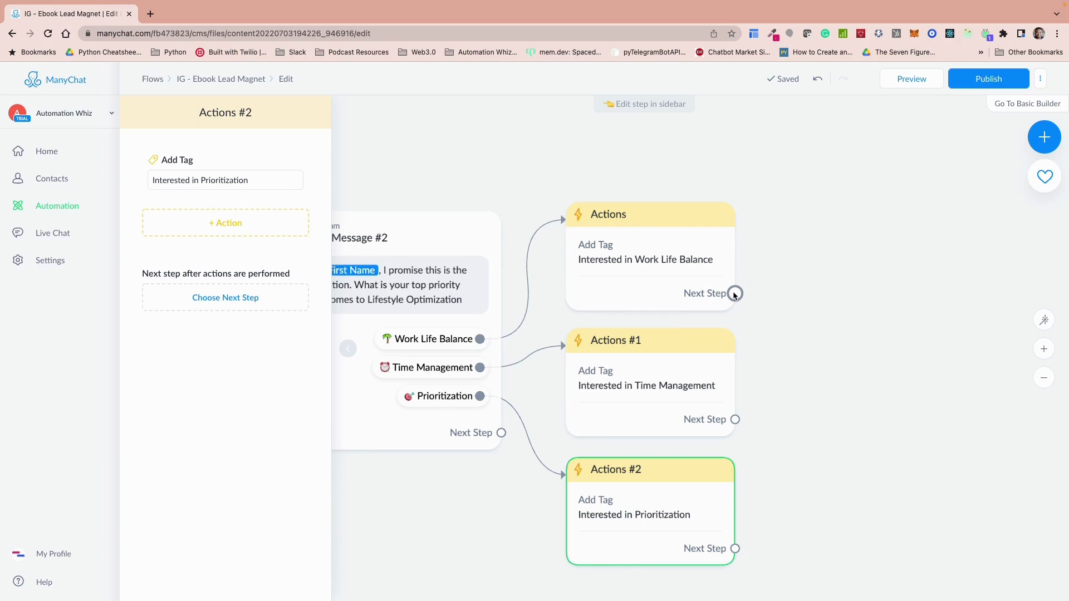
drag(735, 294, 865, 258)
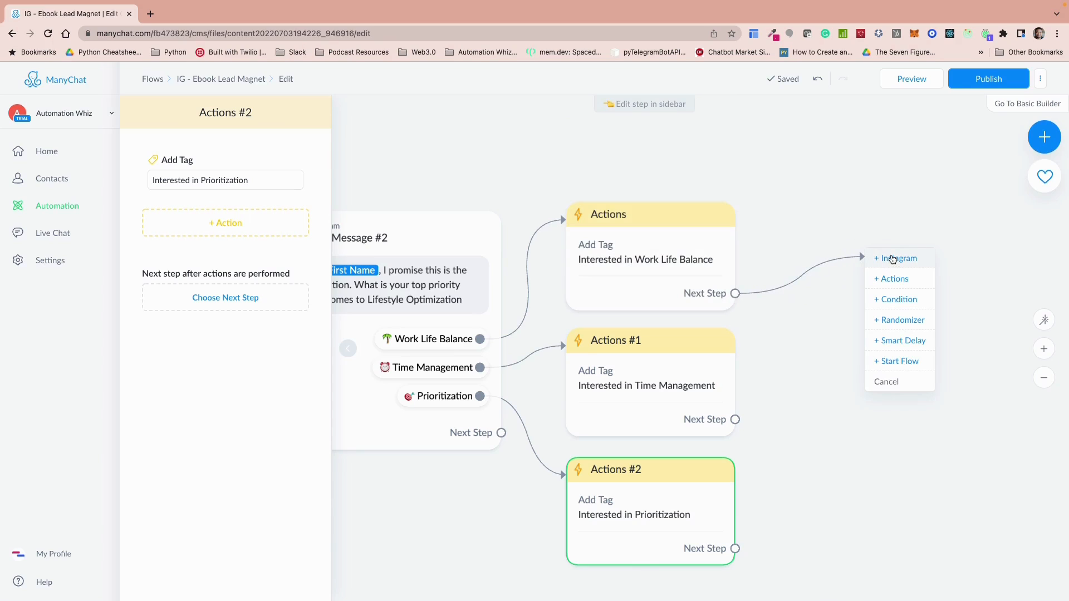
click(892, 259)
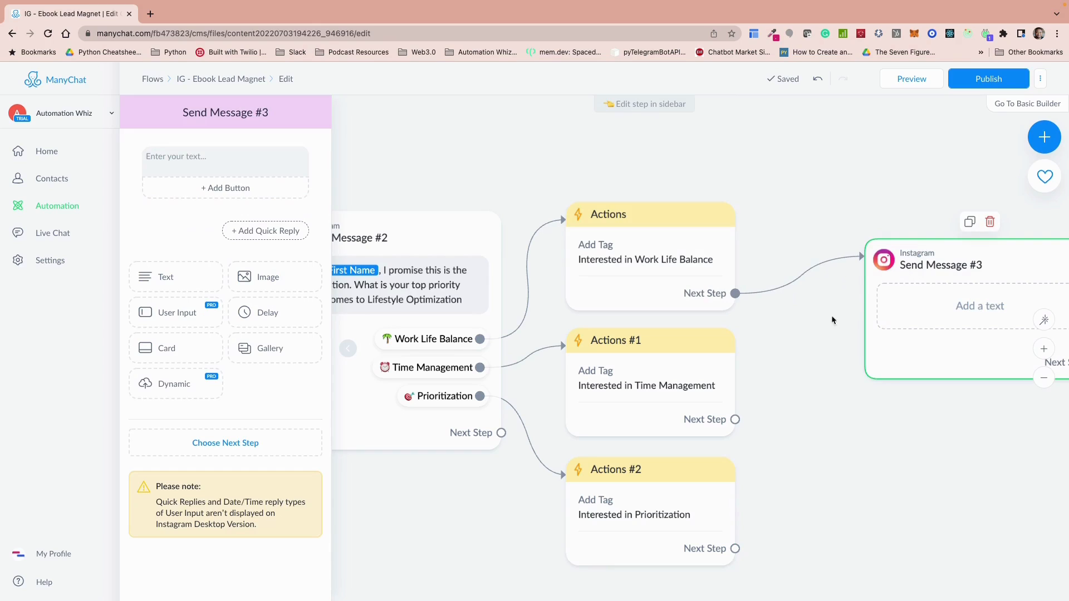
Step: Connect the Time Management and Prioritization tagging actions to the same new Instagram message as the Work Life Balance action
click(735, 420)
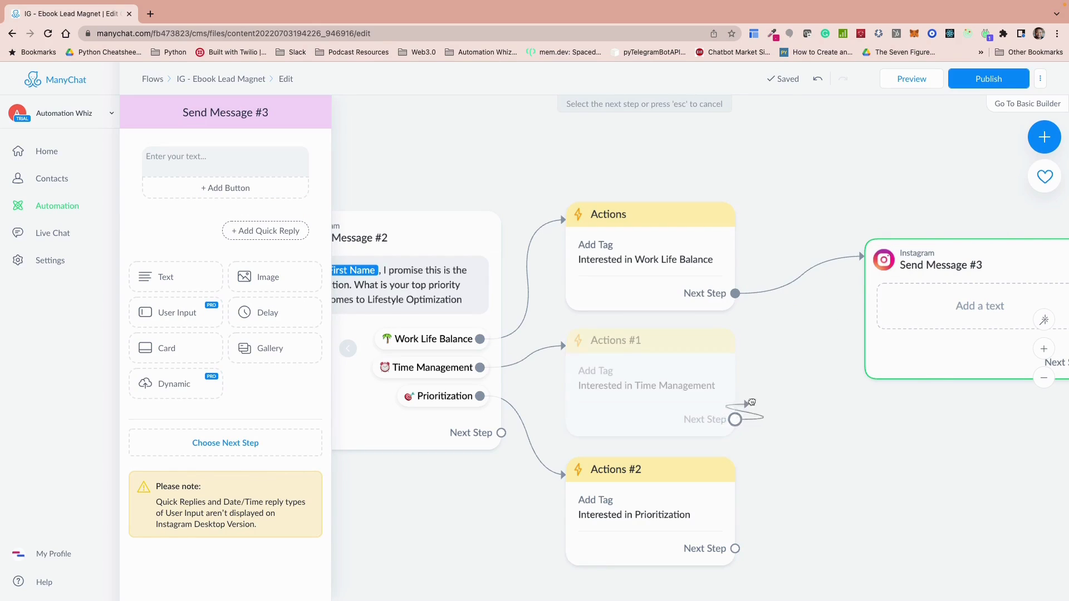
click(872, 287)
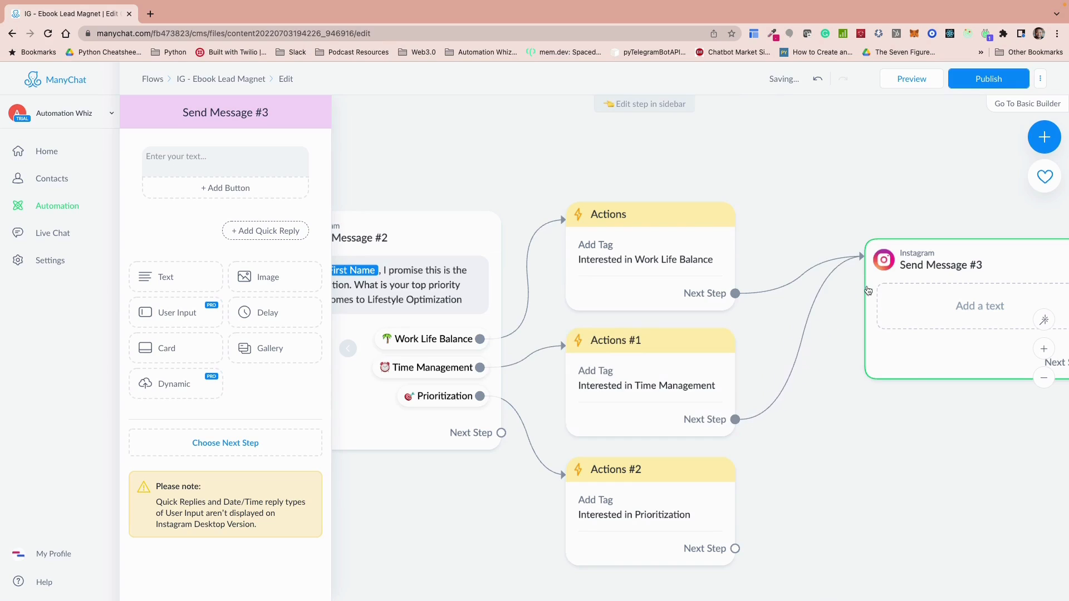
click(735, 549)
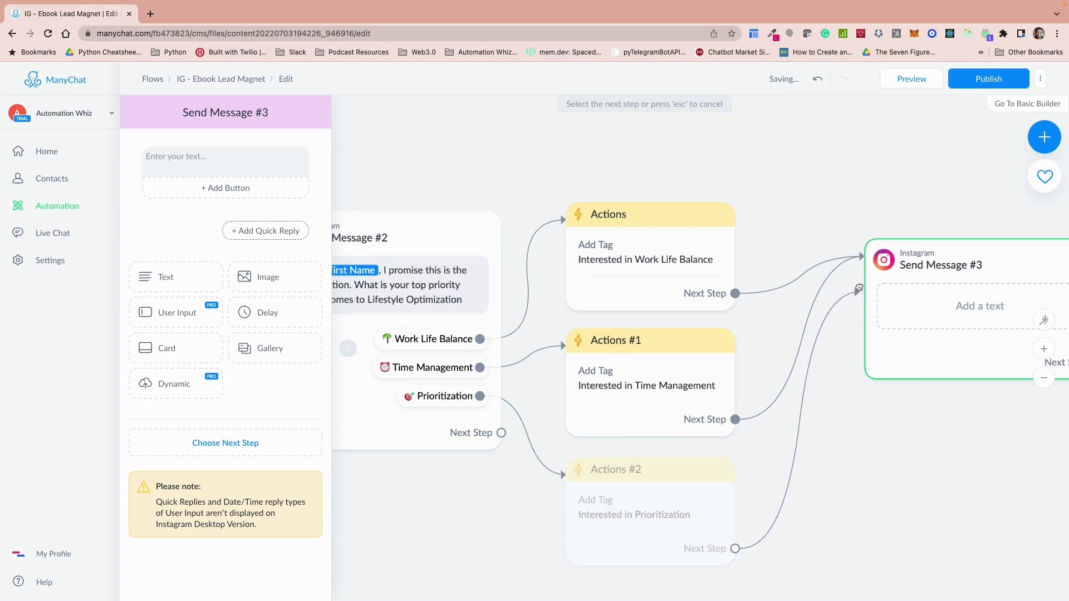
click(864, 263)
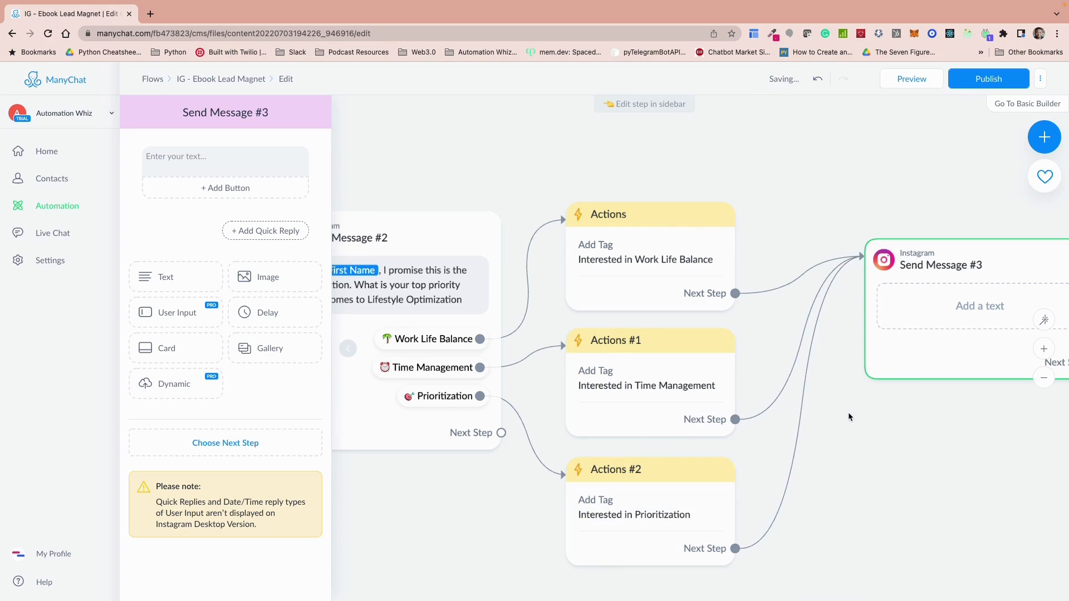
Step: Write the new Instagram message's text as "Excellent! Click the button below to get access to the e-book"
drag(878, 441, 683, 420)
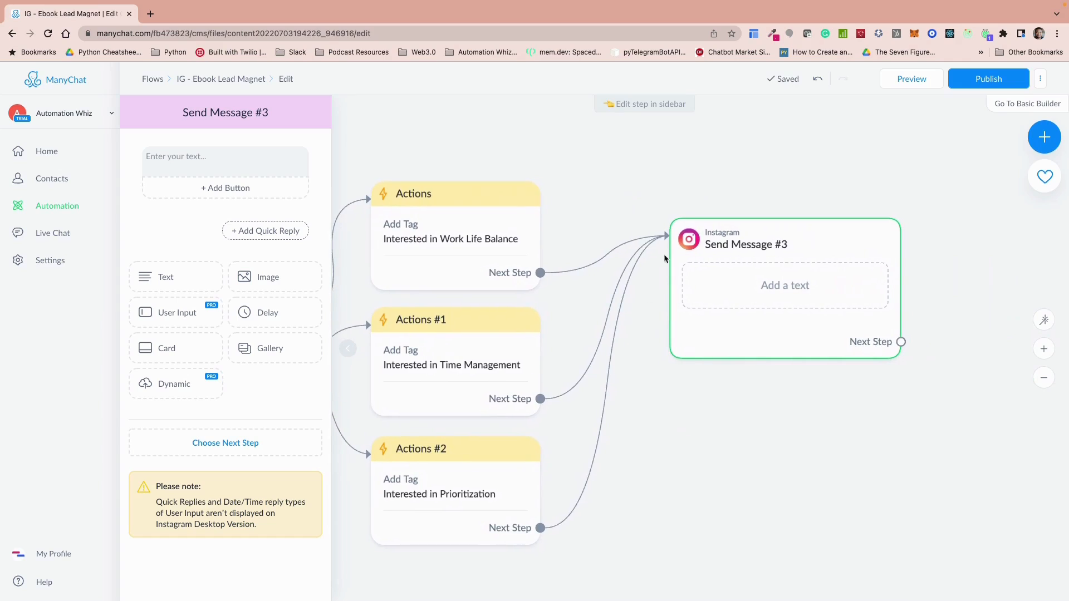
click(751, 289)
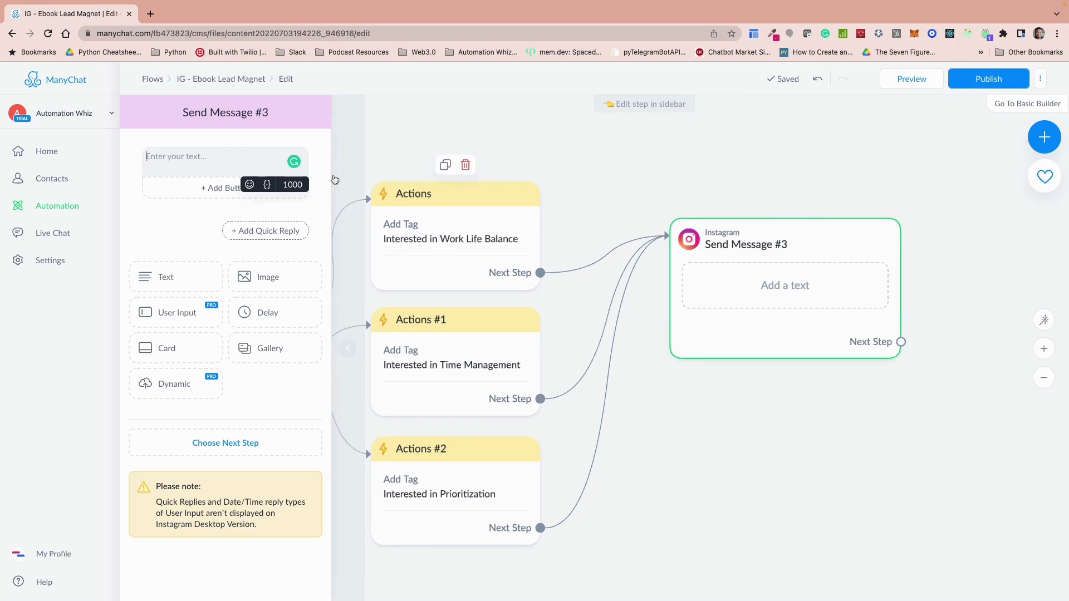
click(178, 164)
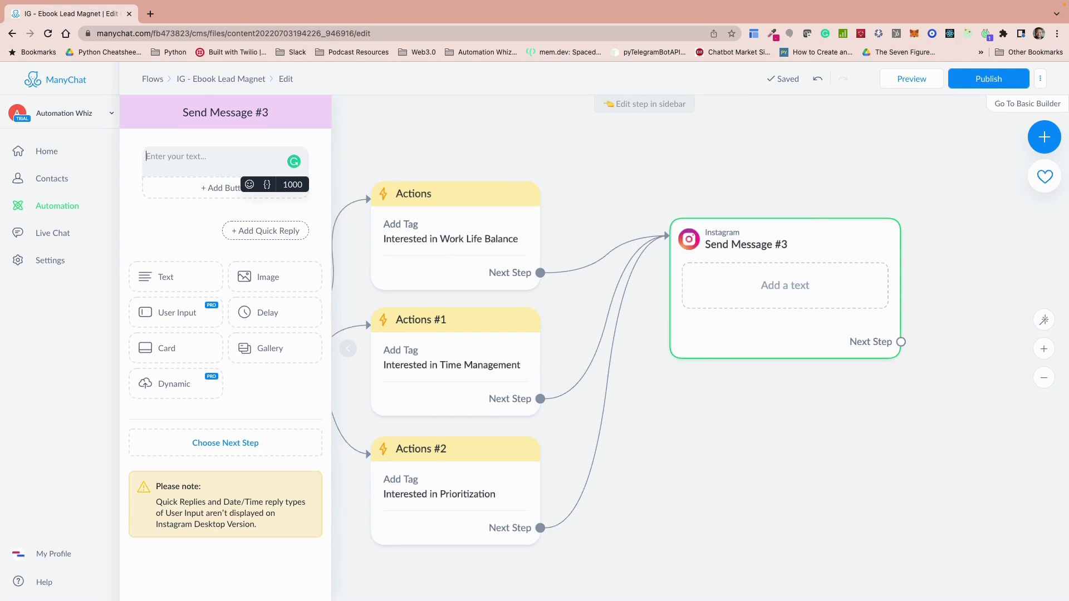
text(Excellent! Cl)
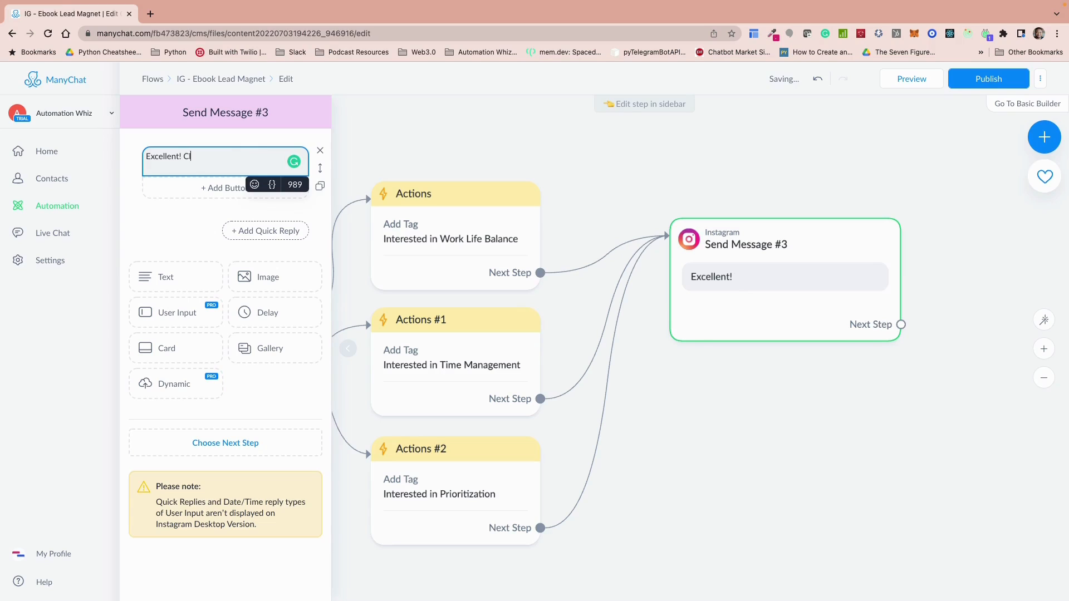
text(ick the button be)
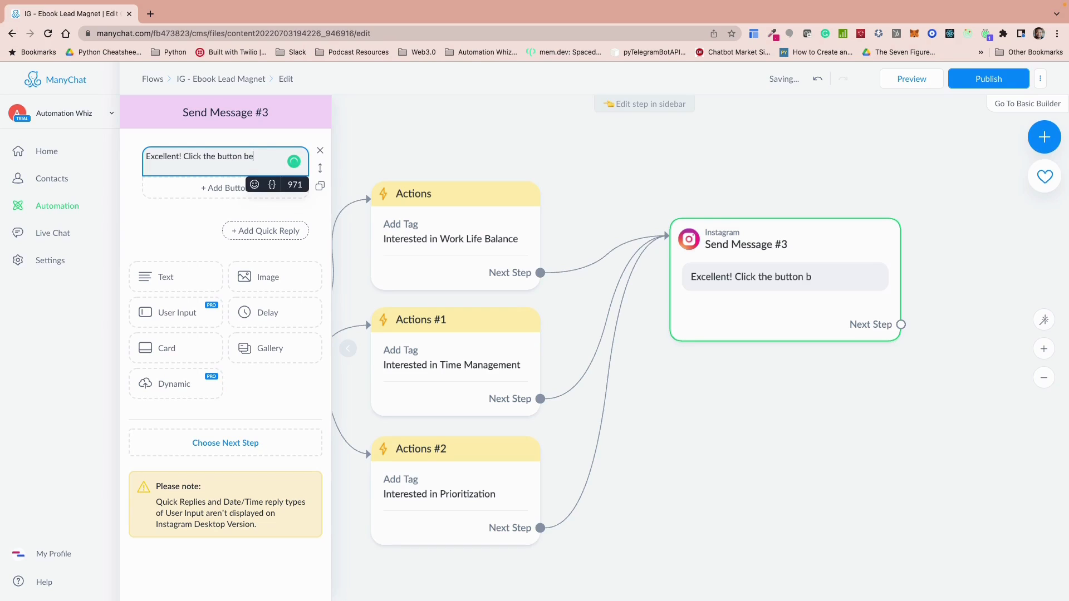
text(low rto)
key(BackSpace)
key(BackSpace)
text(to get access )
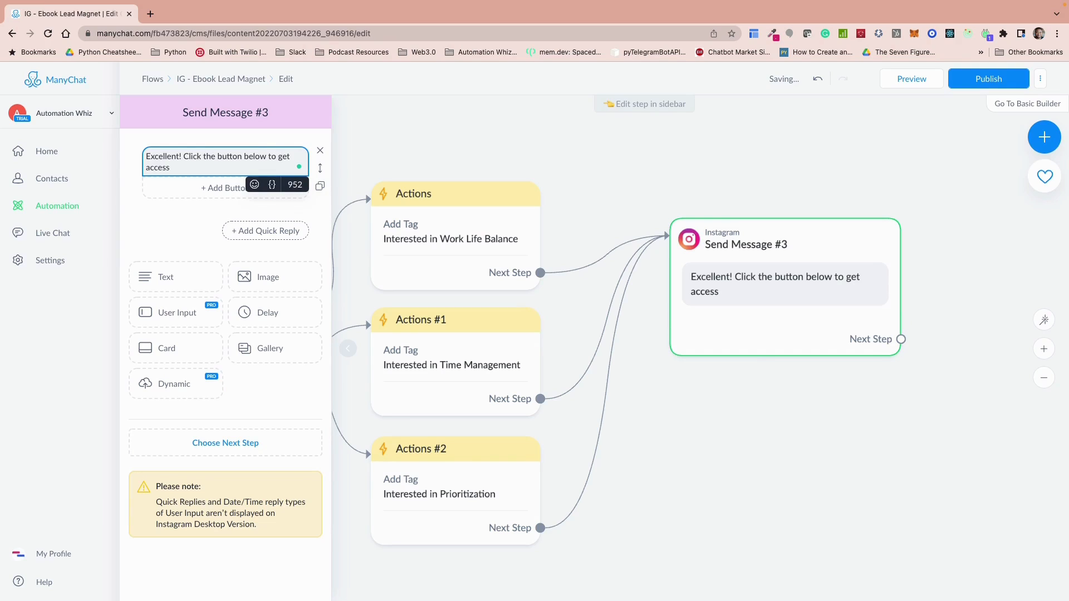
text(to the e-book)
Step: Add a button to the e-book message and title it "Get Ebook" with a books emoji in front
click(225, 189)
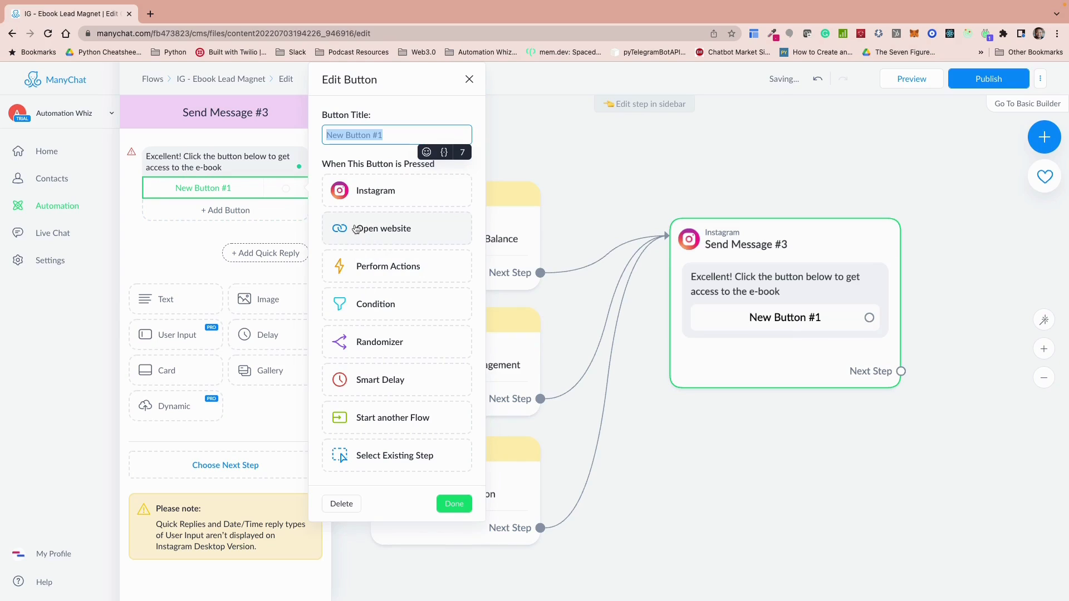
drag(388, 135, 298, 135)
key(BackSpace)
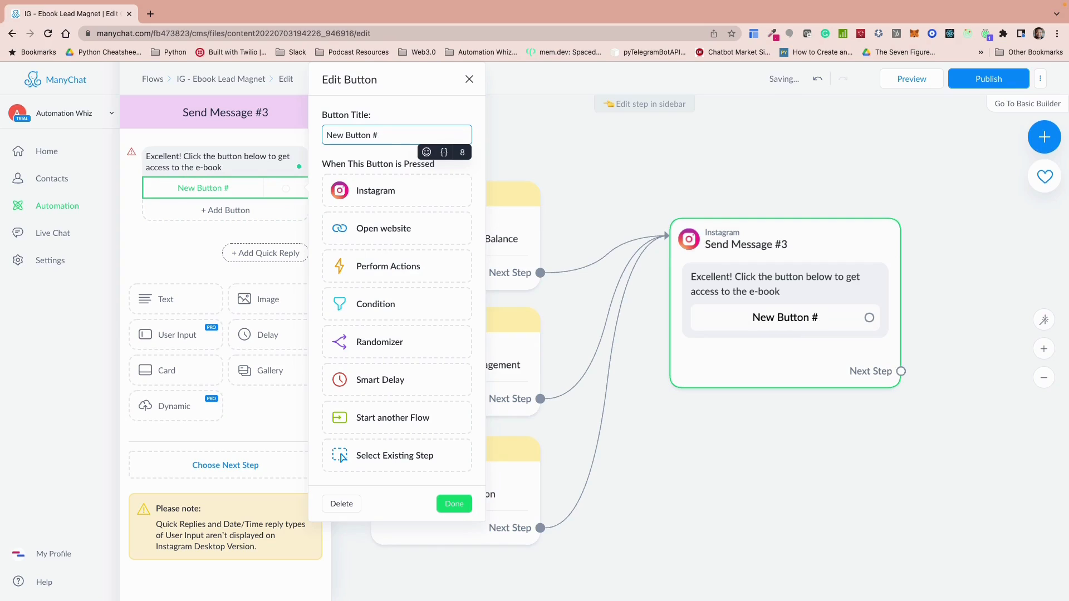
drag(380, 135, 305, 139)
key(BackSpace)
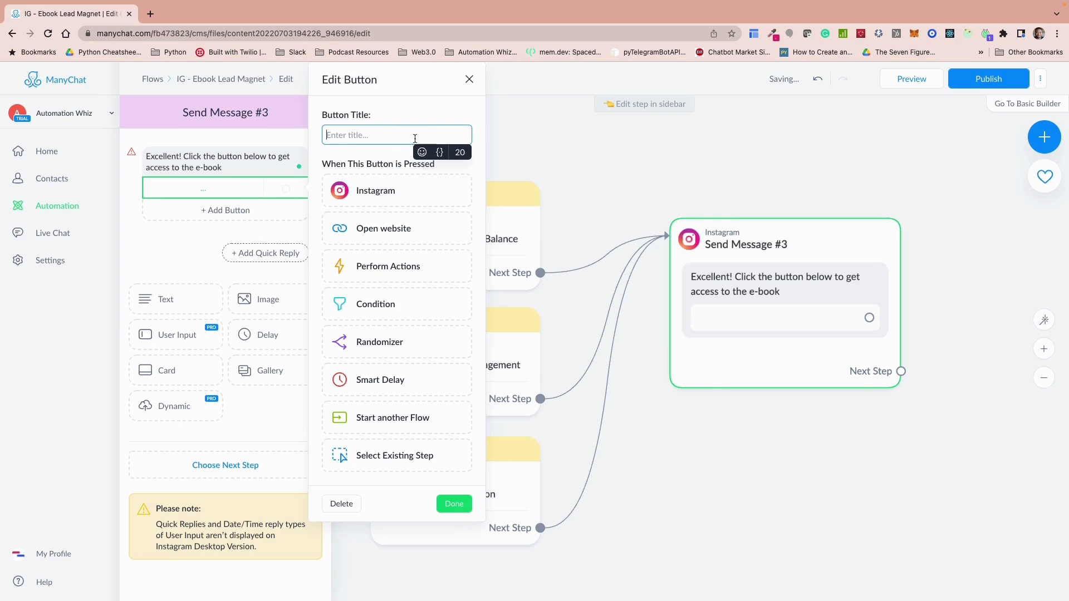
click(422, 152)
click(412, 231)
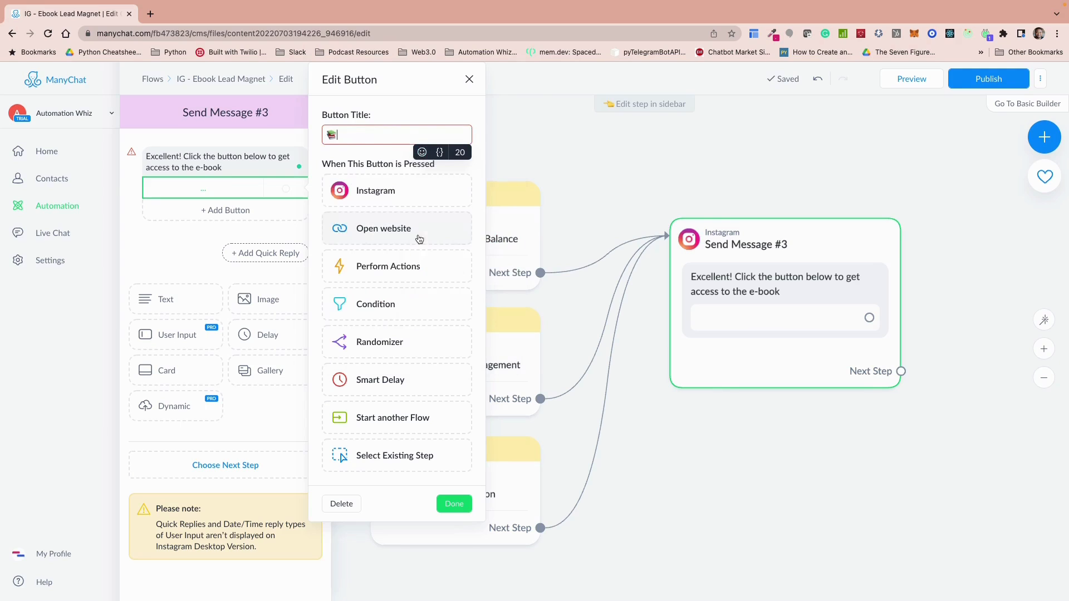
text(Get Guide)
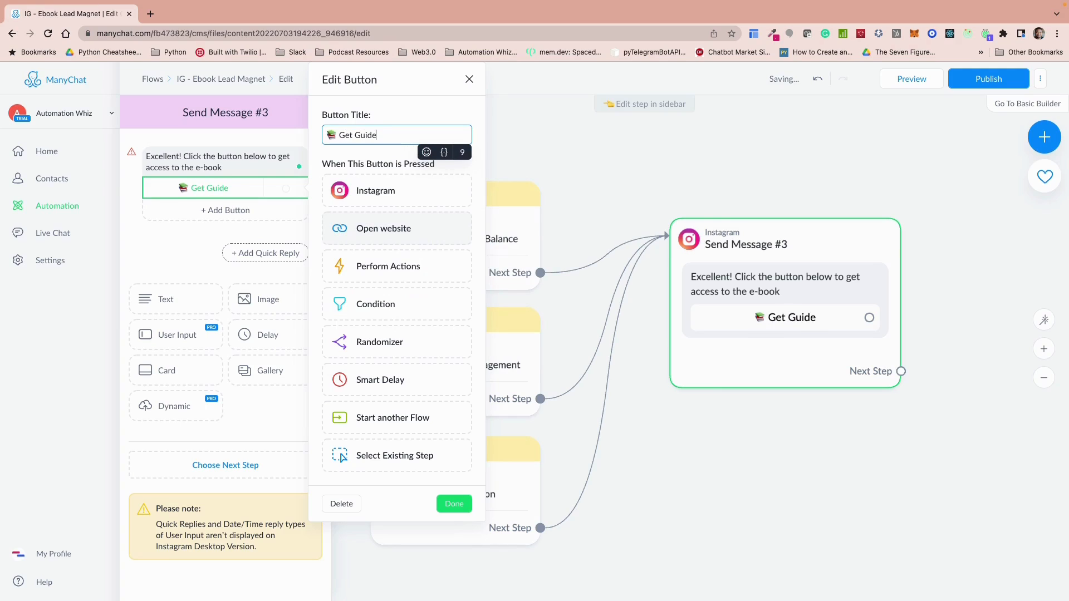
key(BackSpace)
key(BackSpace)
key(BackSpace)
key(BackSpace)
key(BackSpace)
text(Ebook)
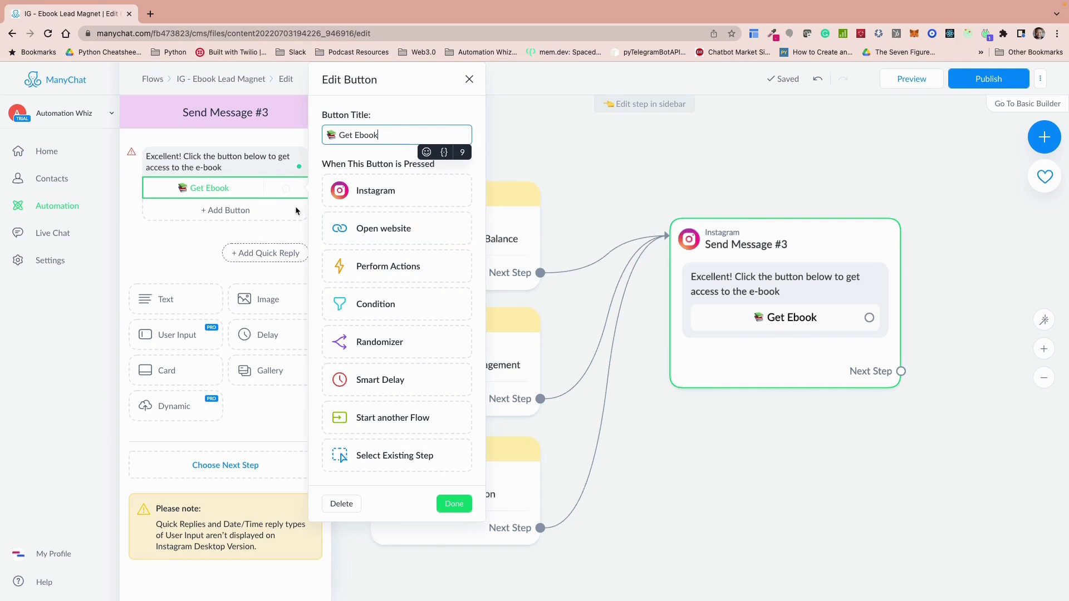
Step: Make the Get Ebook button open a website, using the copied ConvertKit e-book link as its address, and save the button
click(383, 229)
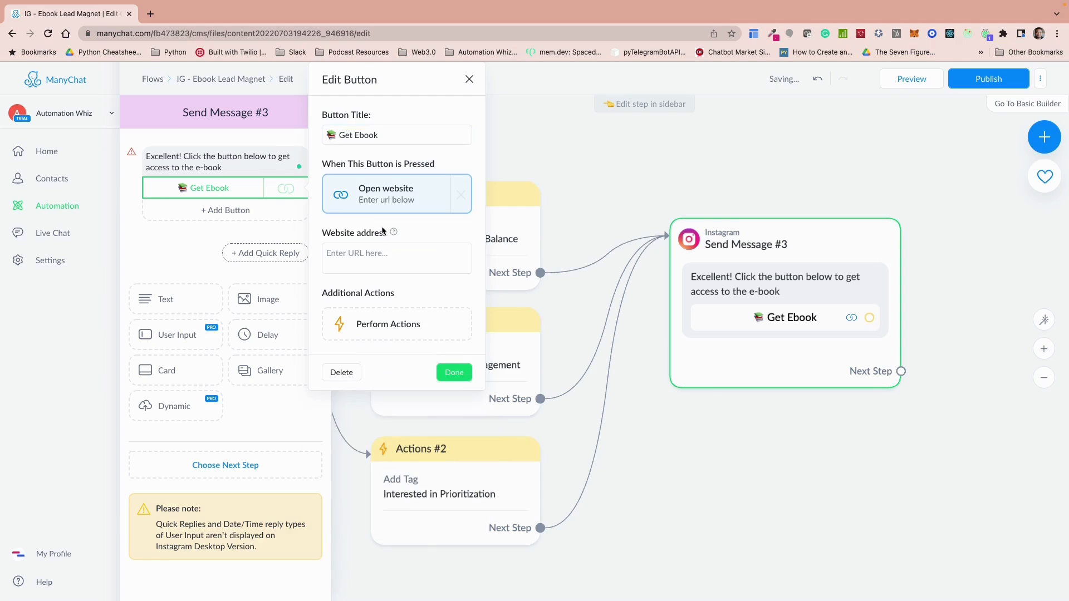
click(356, 260)
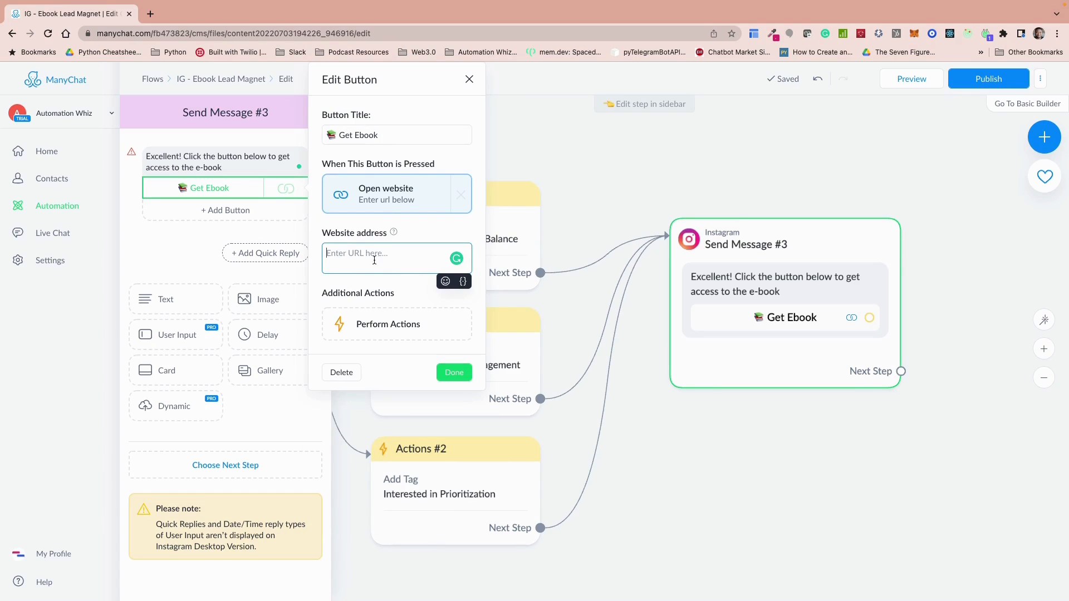
click(393, 305)
click(358, 263)
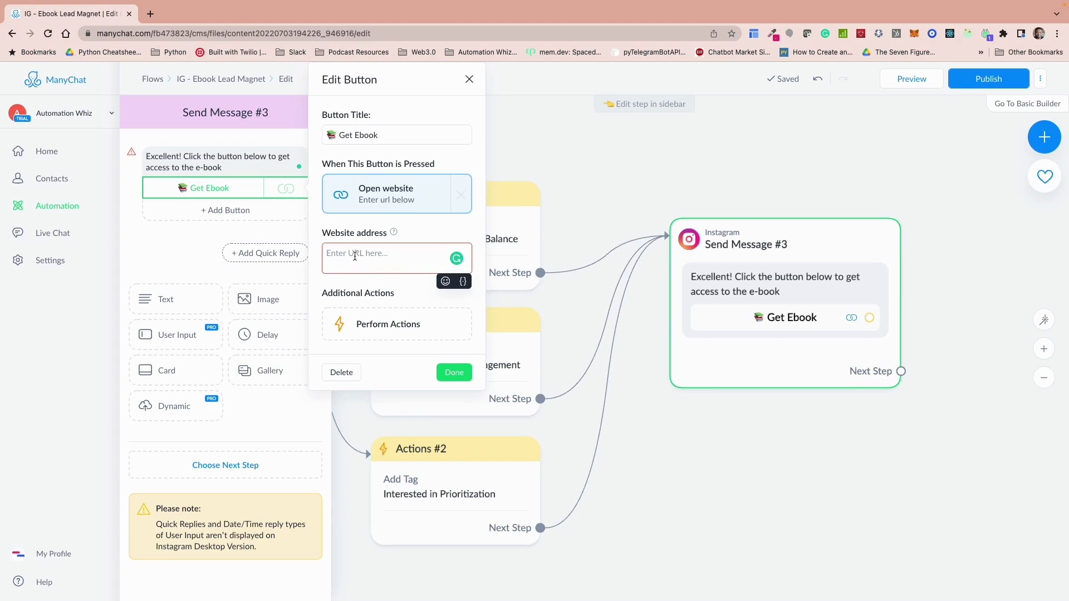
key(ctrl+v)
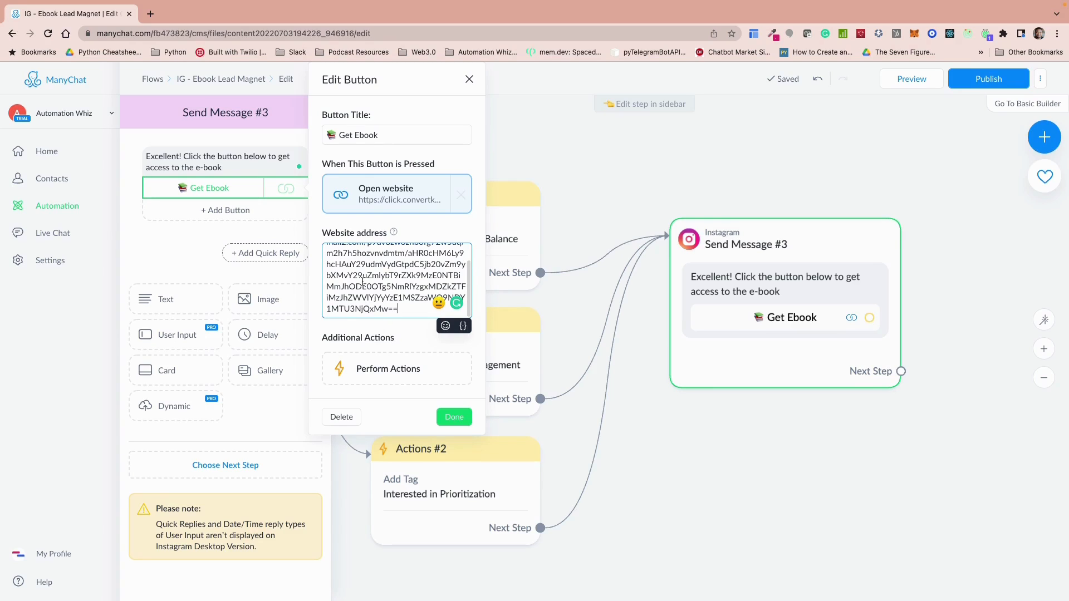
click(454, 421)
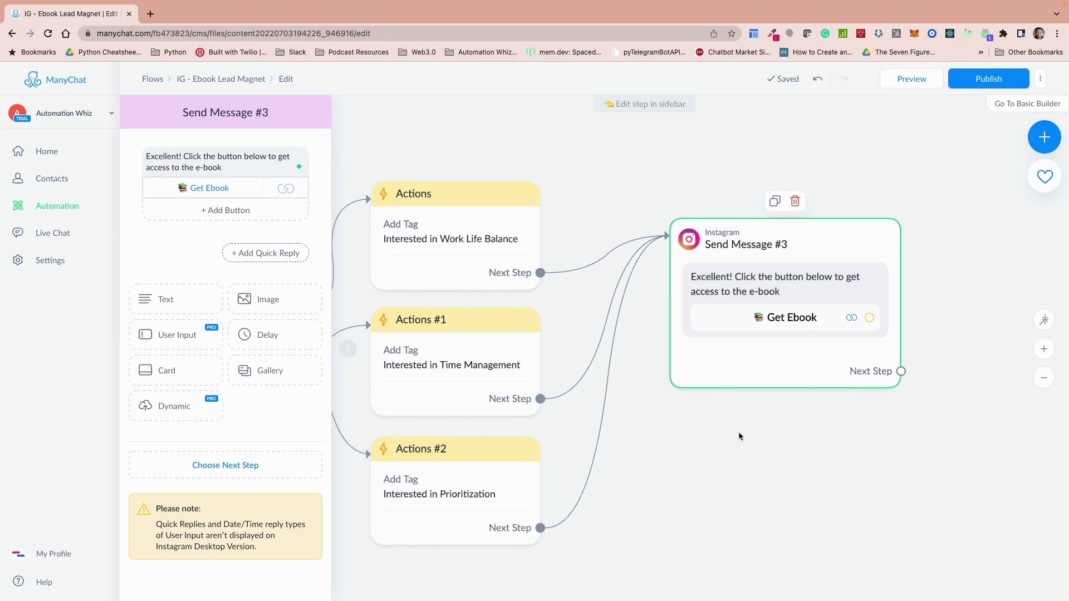
drag(738, 432, 778, 433)
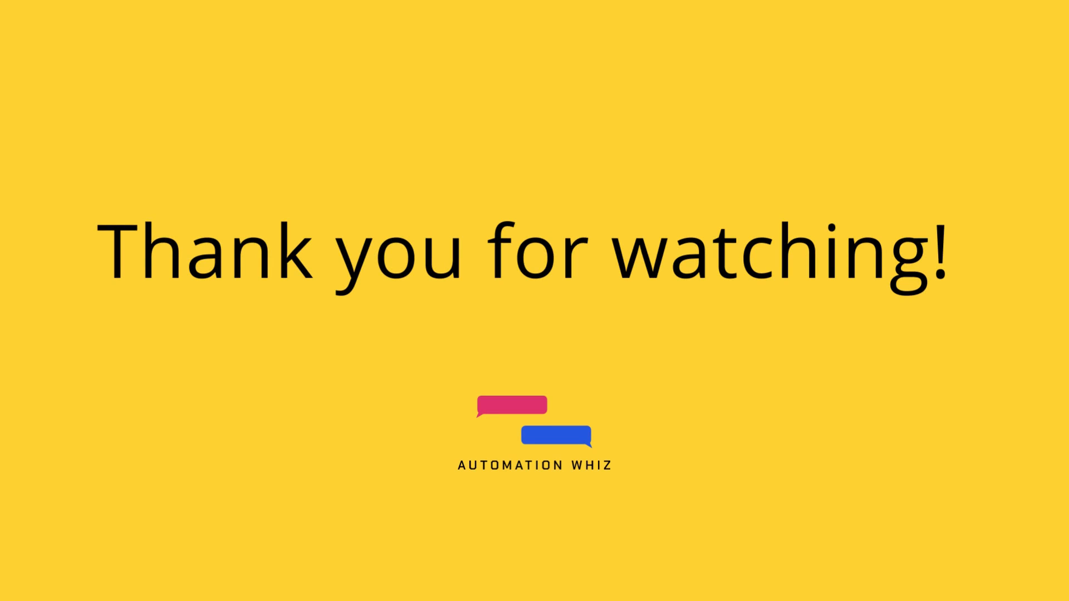